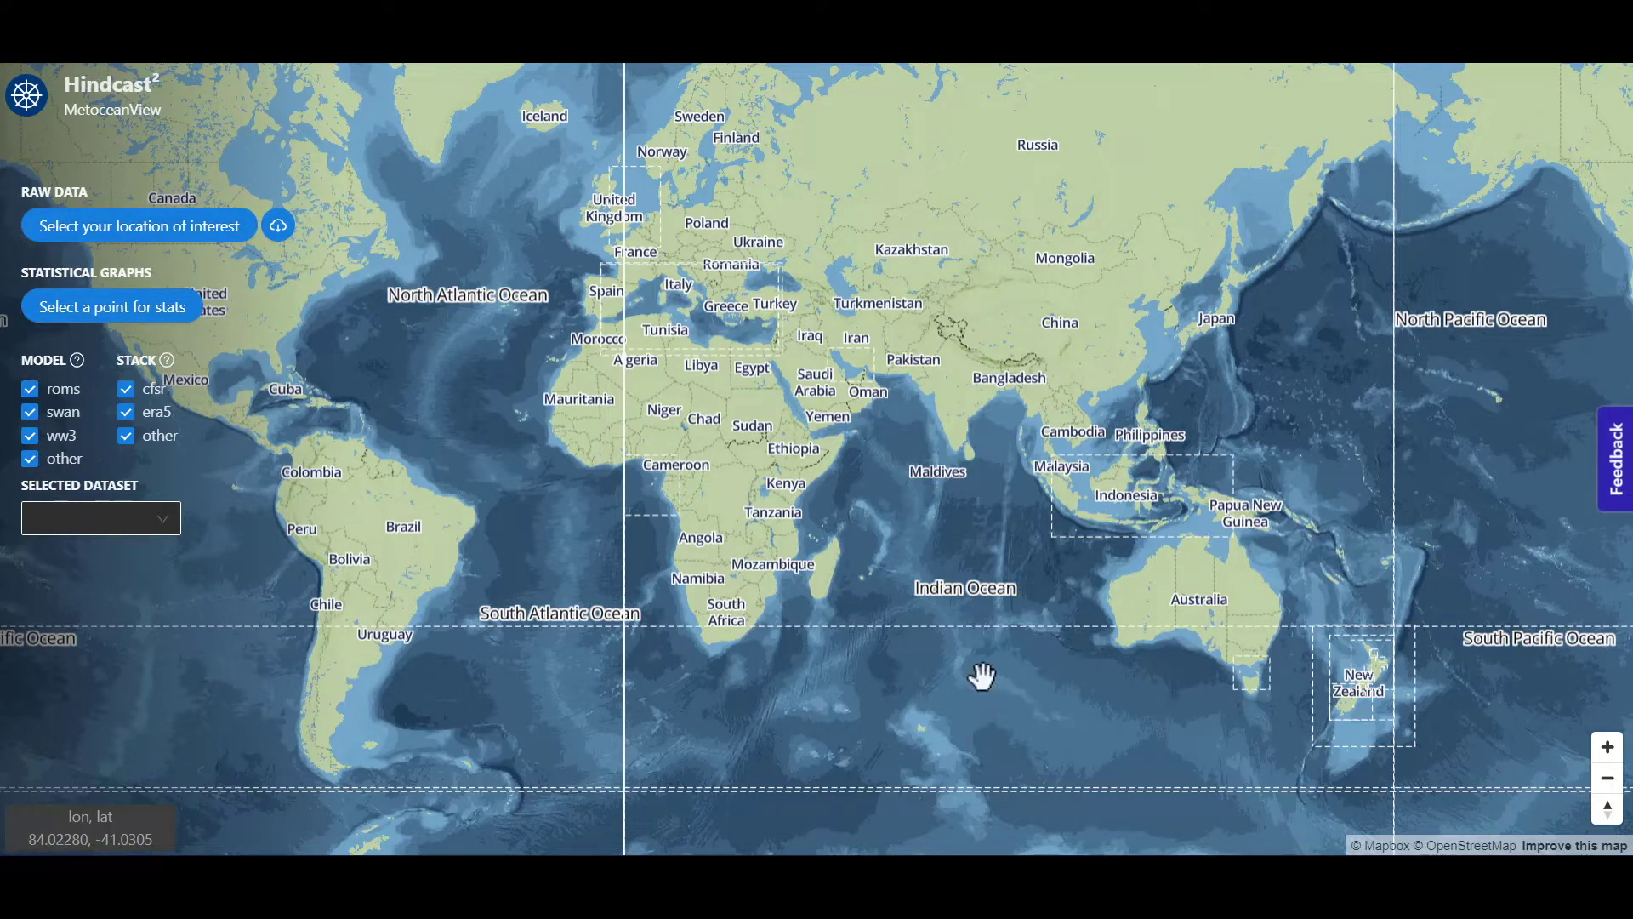
Toggle the roms, ww3 and other model filters off and back on, then list the selectable datasets.
mouse_move(936, 627)
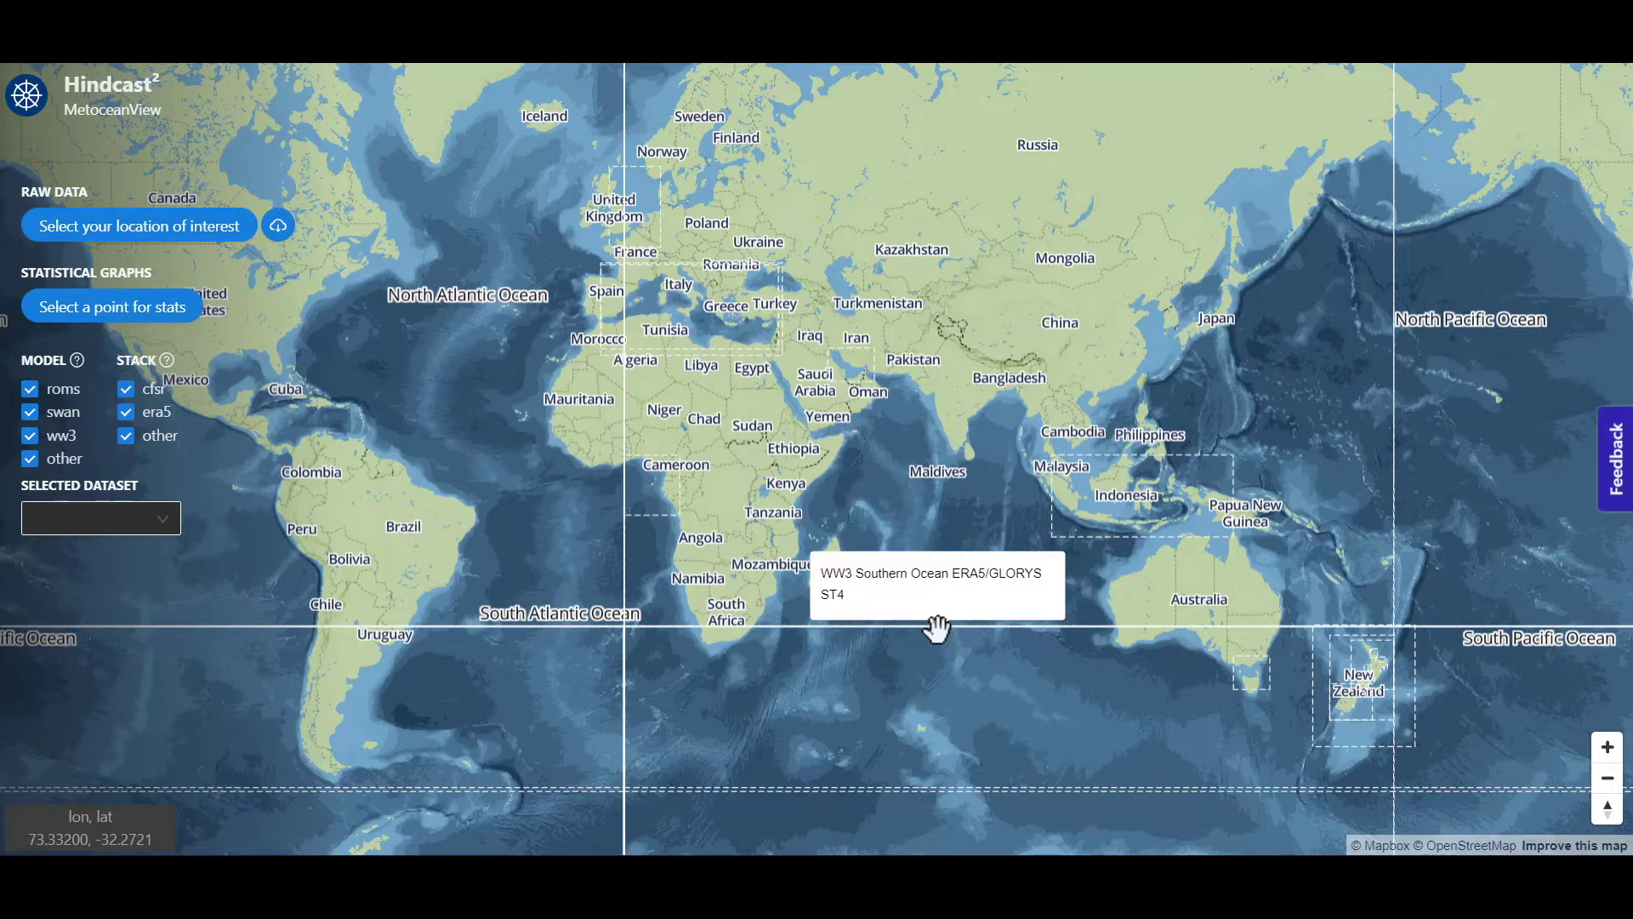
mouse_move(678, 508)
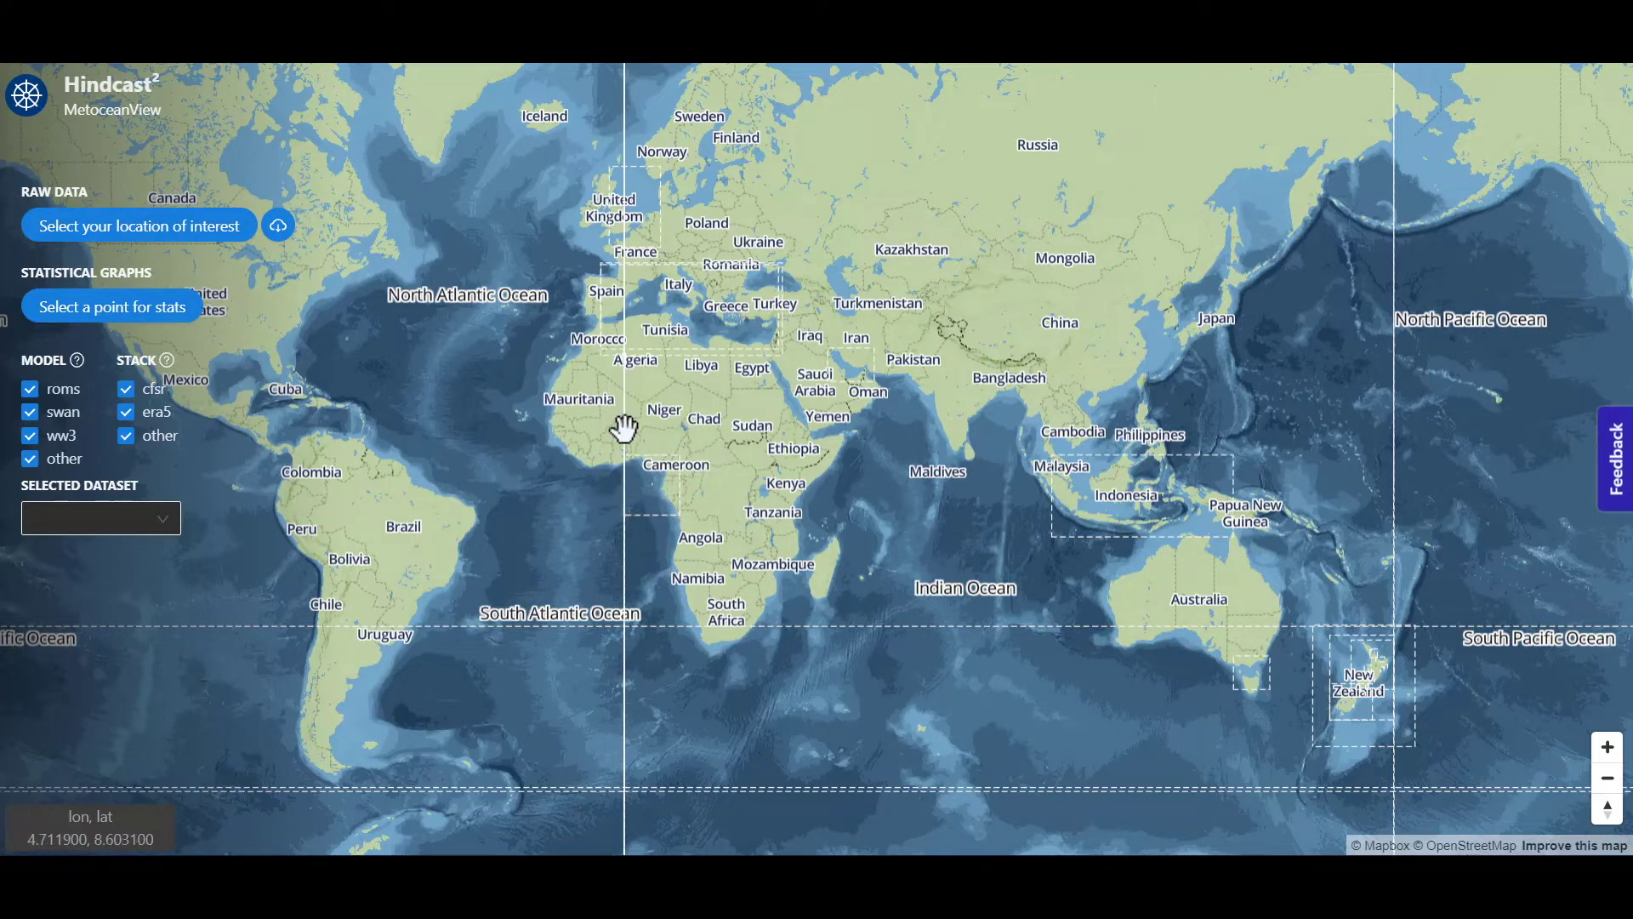
mouse_move(623, 428)
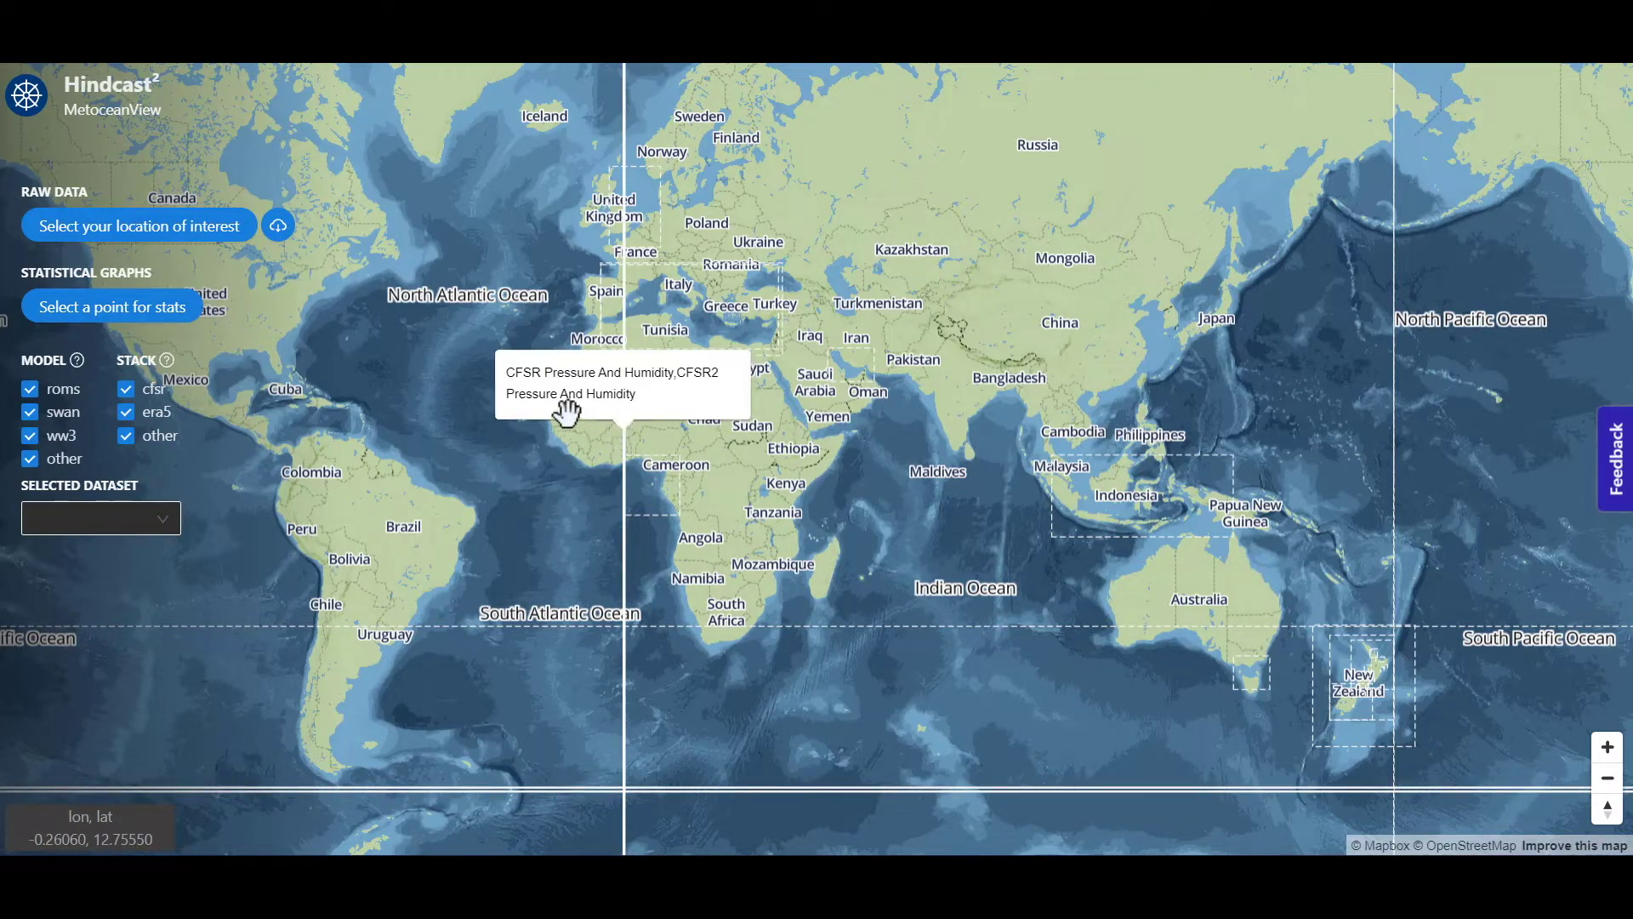
left_click(62, 393)
left_click(64, 436)
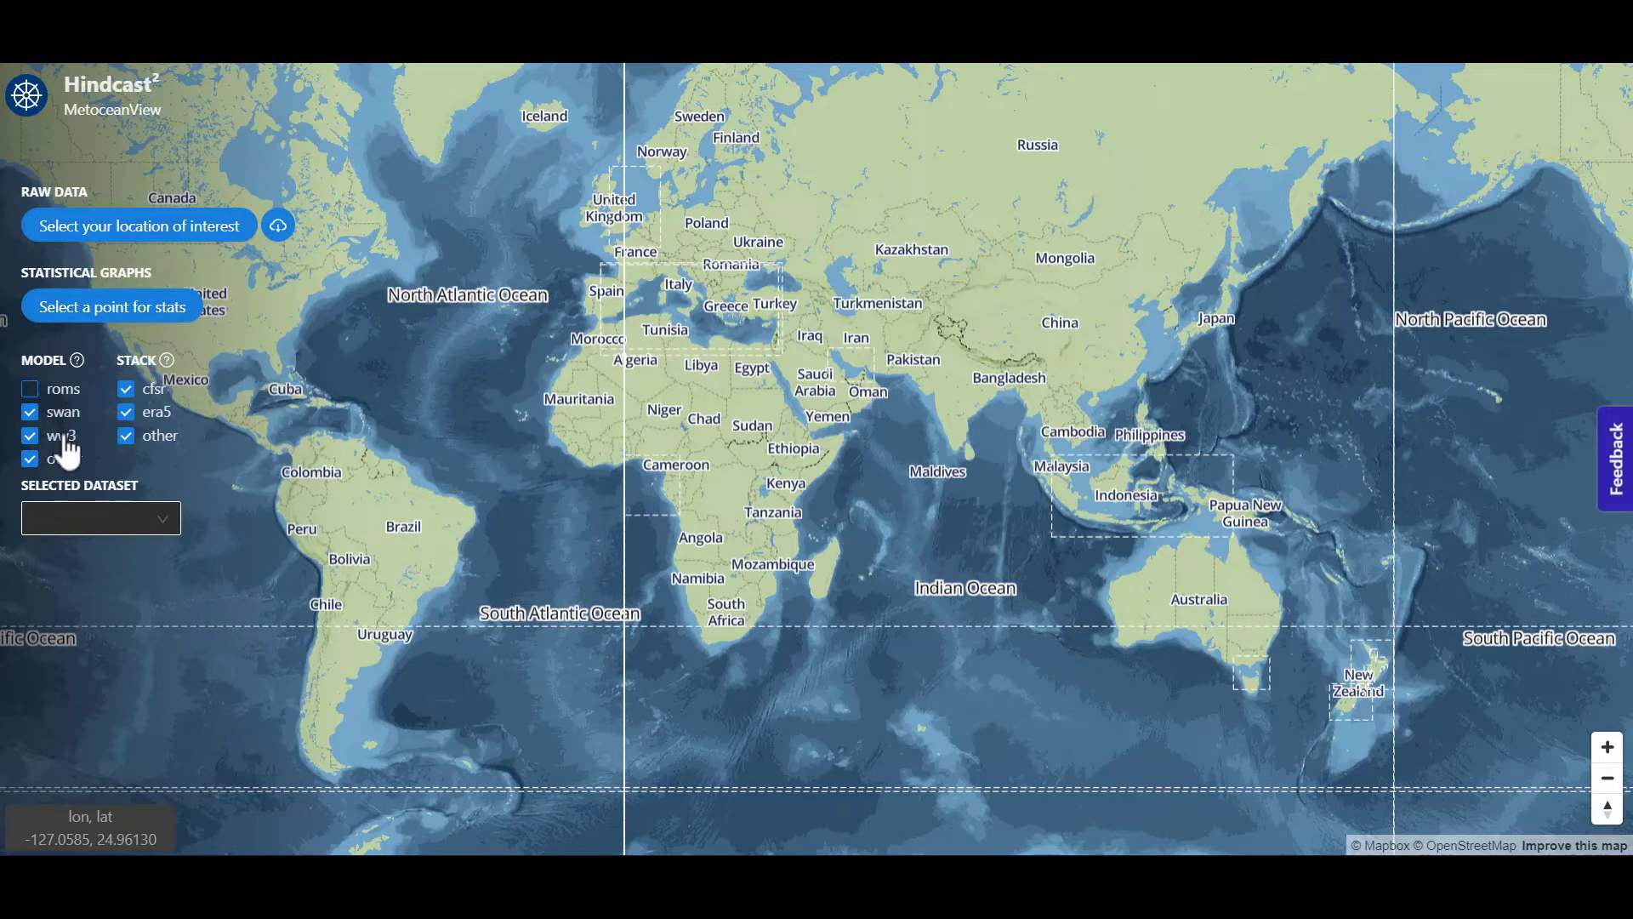
left_click(66, 459)
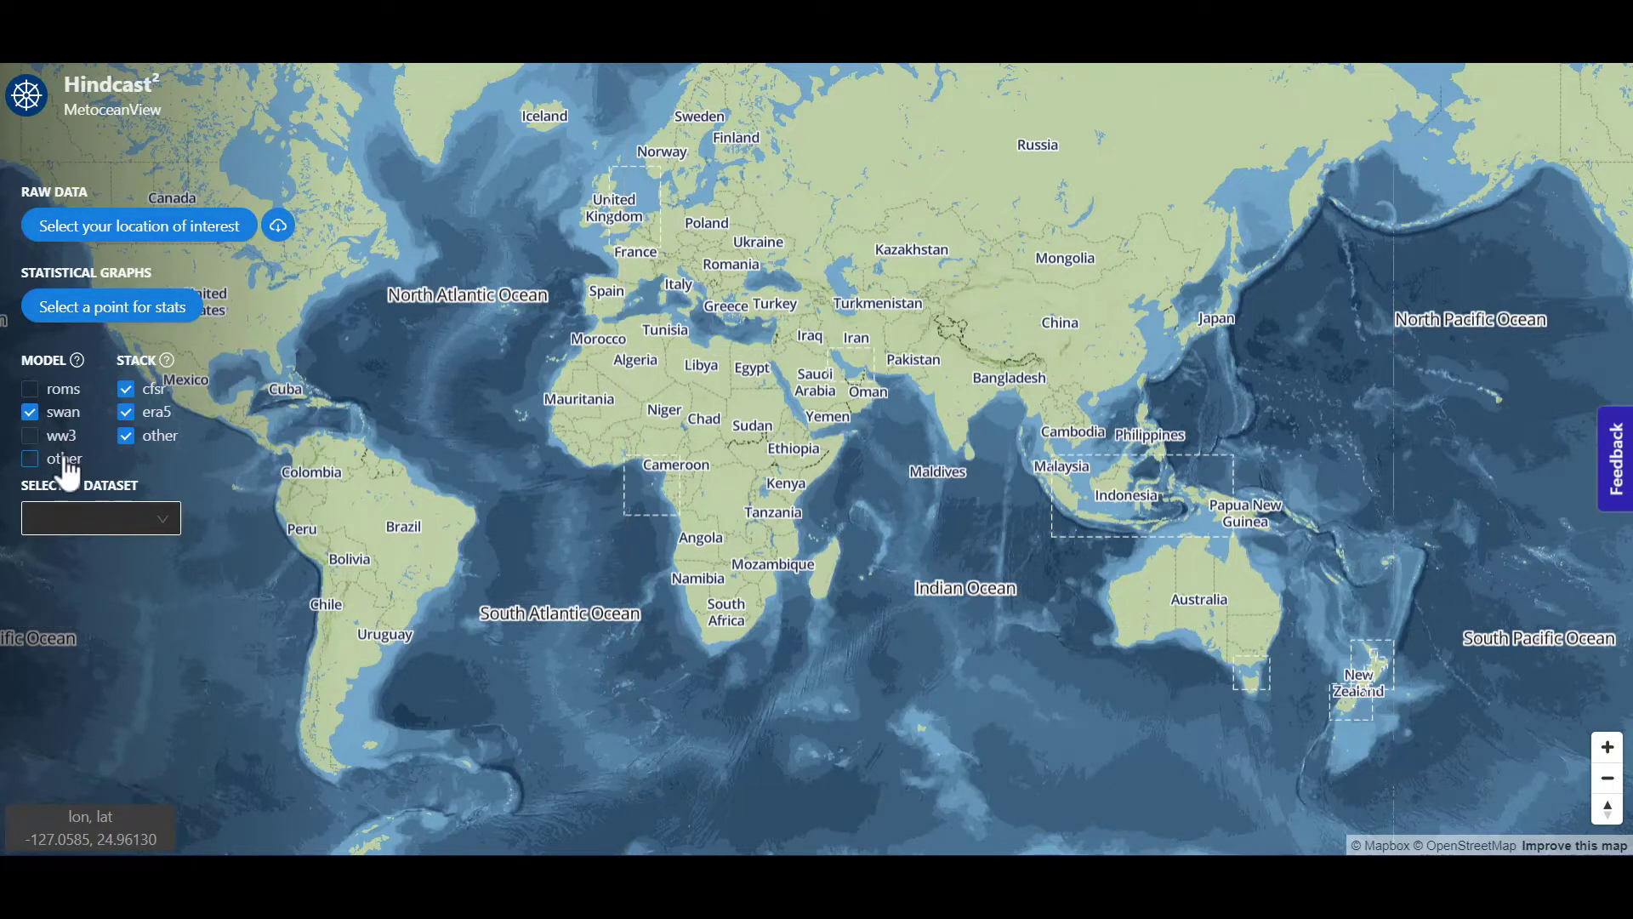
left_click(65, 459)
left_click(62, 435)
left_click(63, 390)
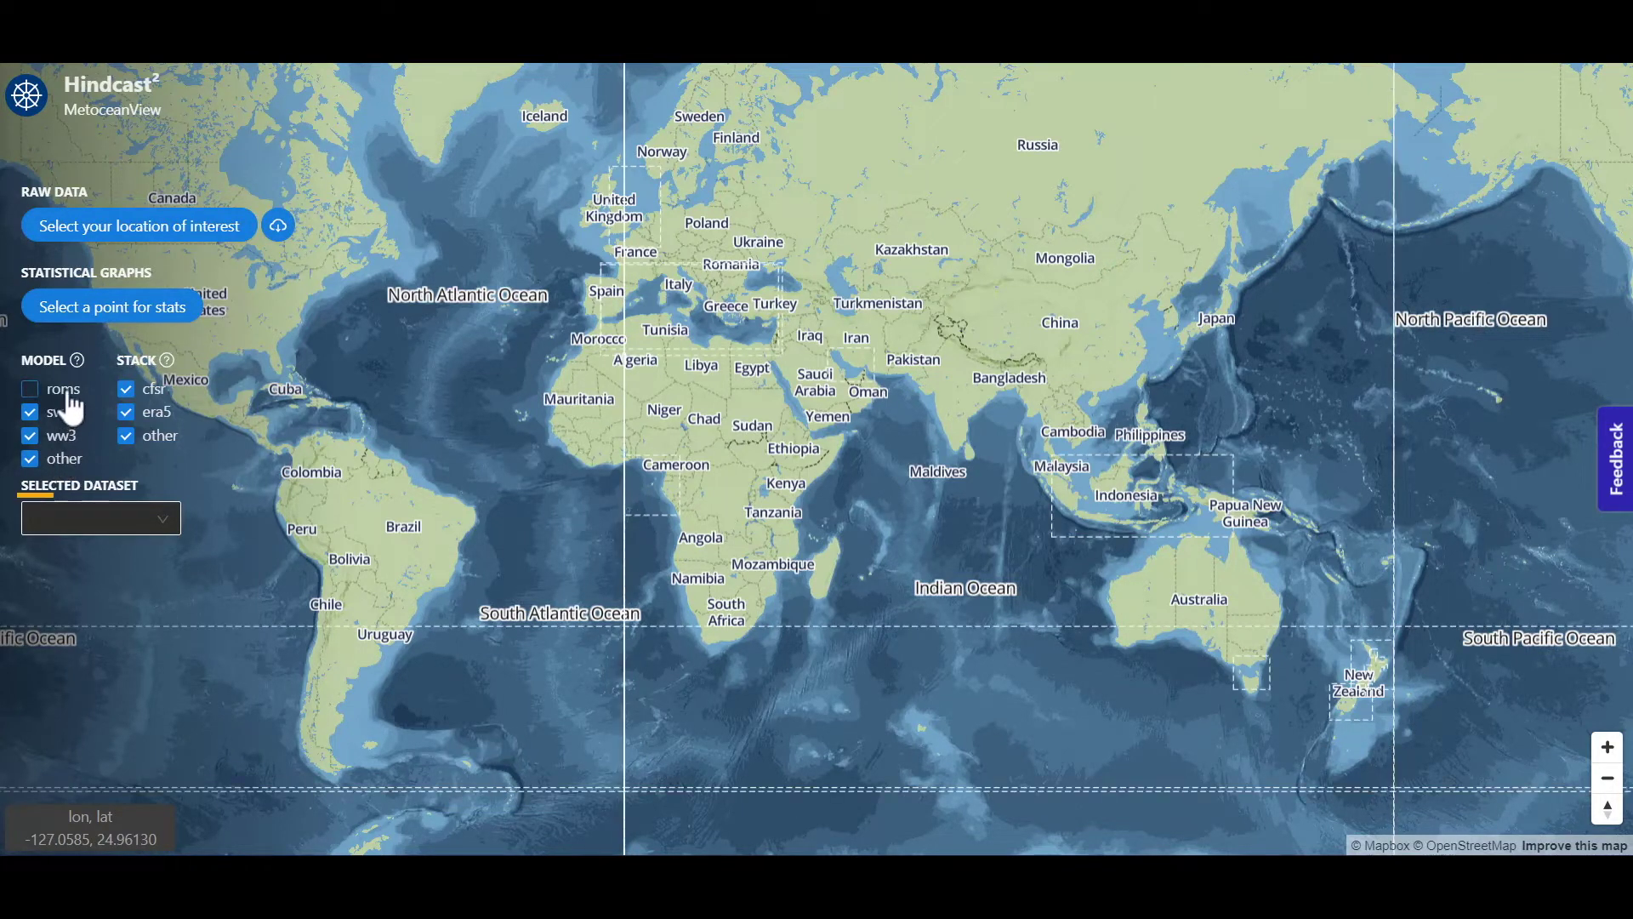
left_click(124, 527)
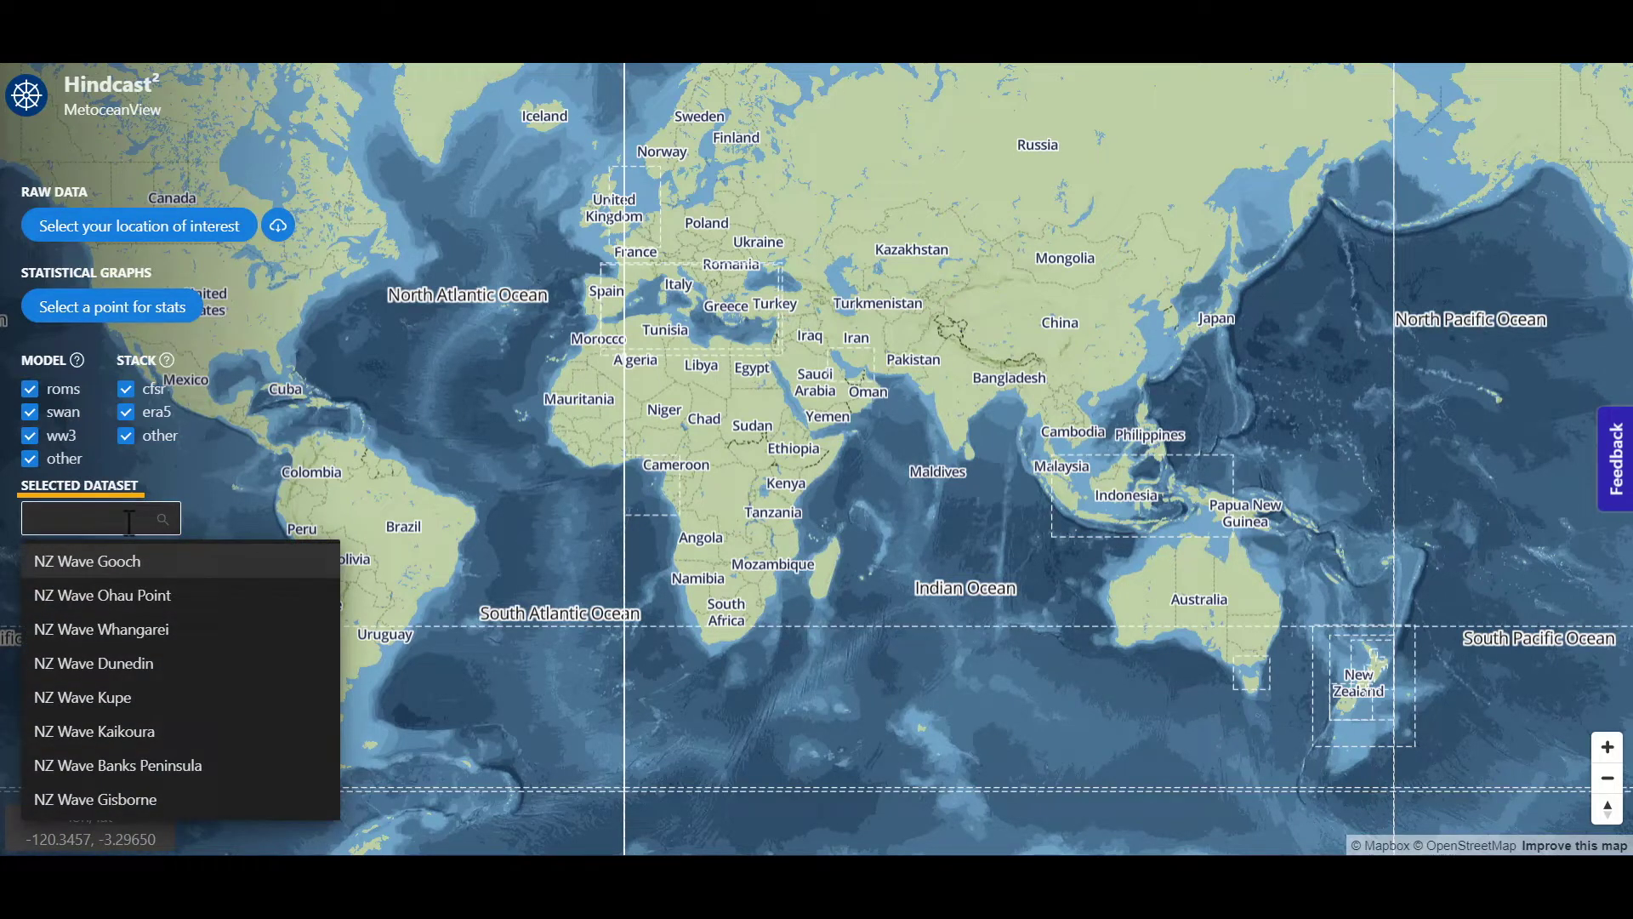
Load Persian Gulf Wave and animate its wind_speed_maximum seasonal statistics month by month.
type("Per")
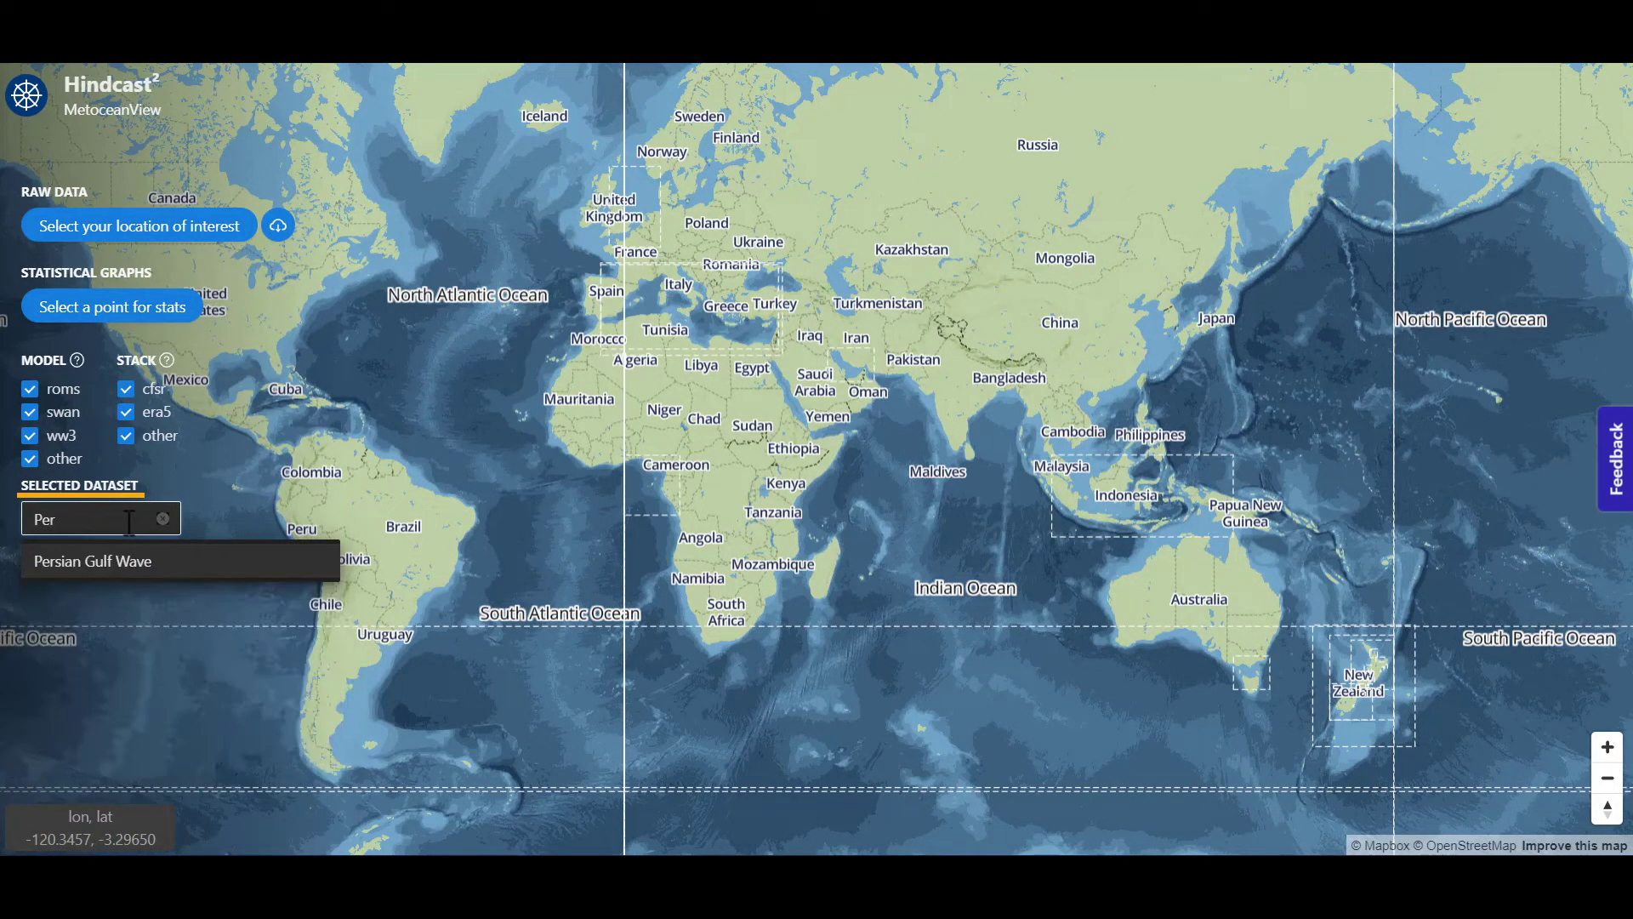
left_click(129, 568)
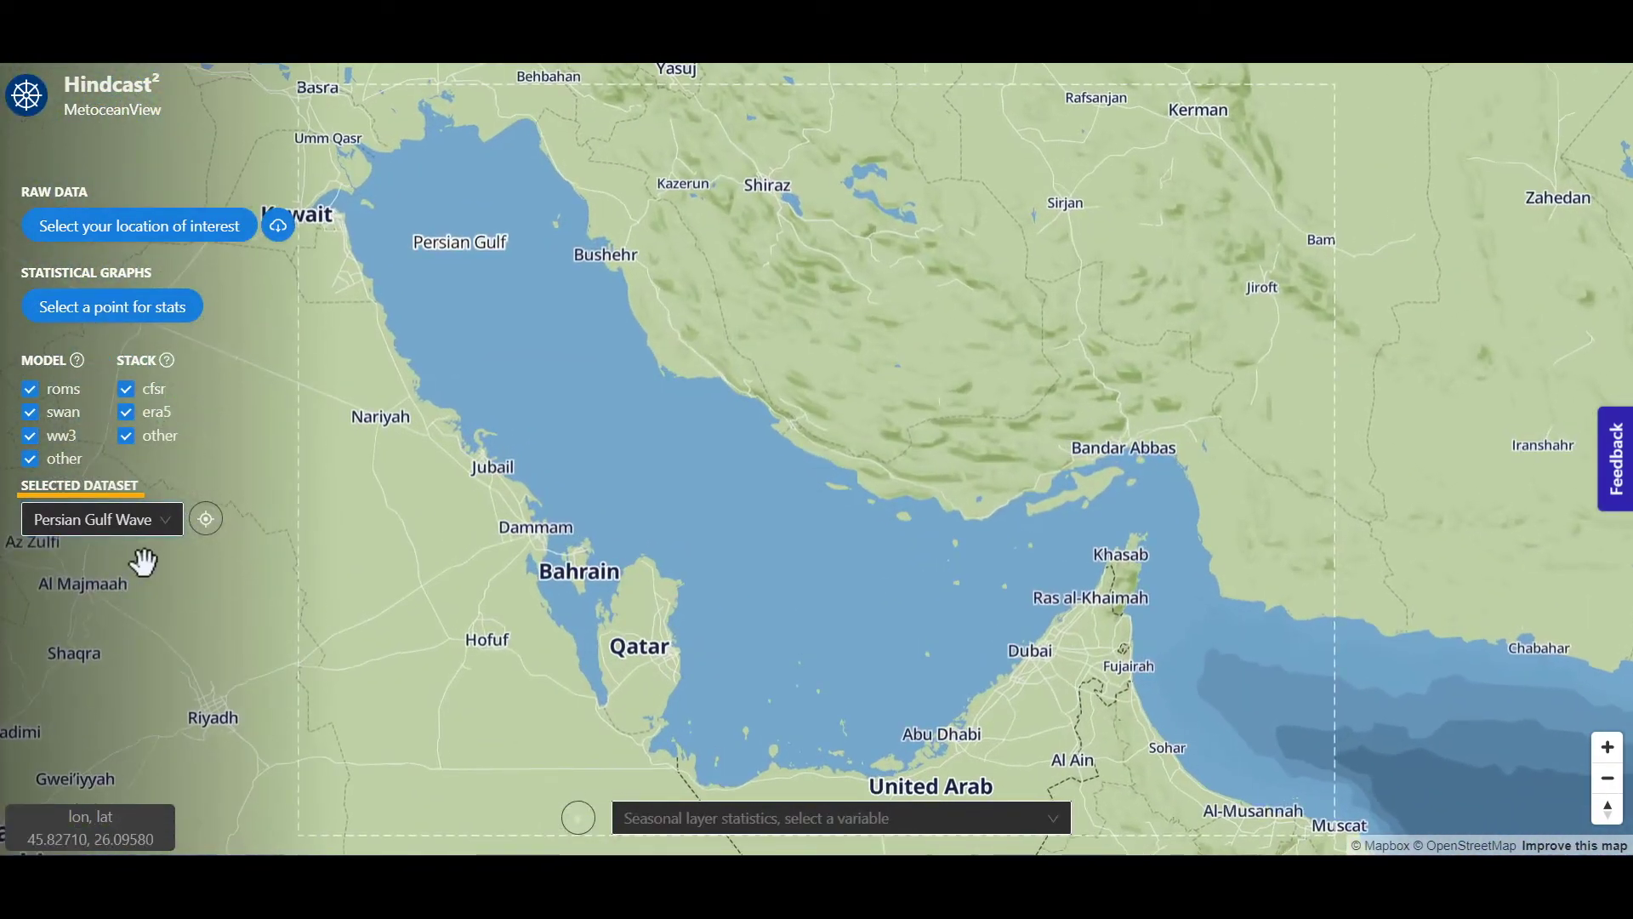
left_click(844, 831)
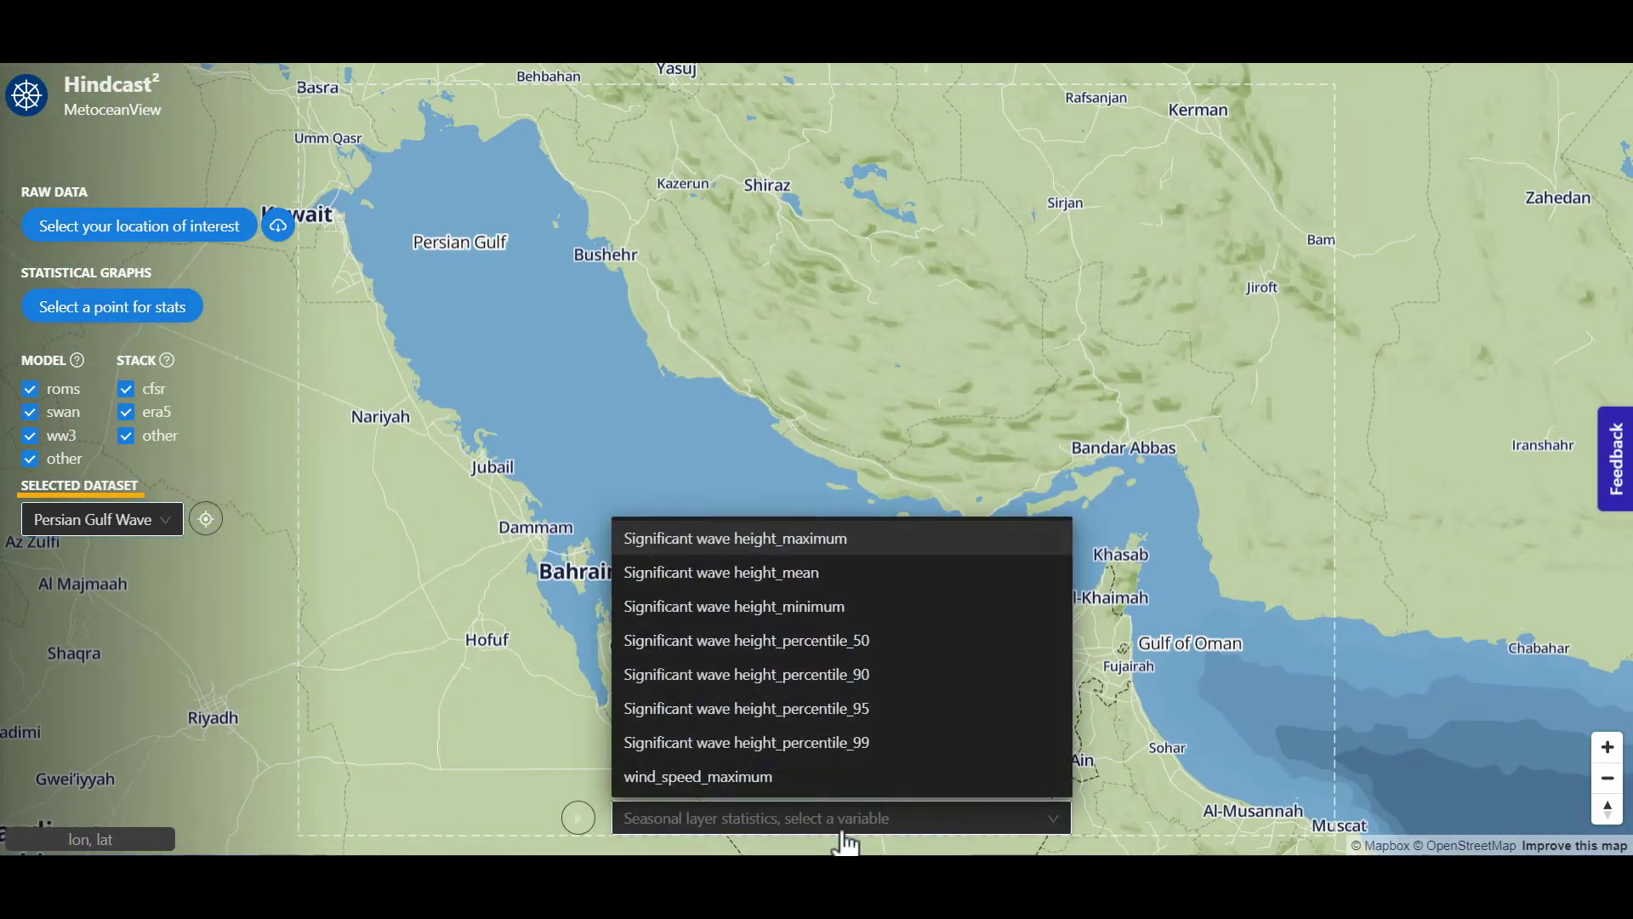
left_click(825, 777)
left_click(578, 817)
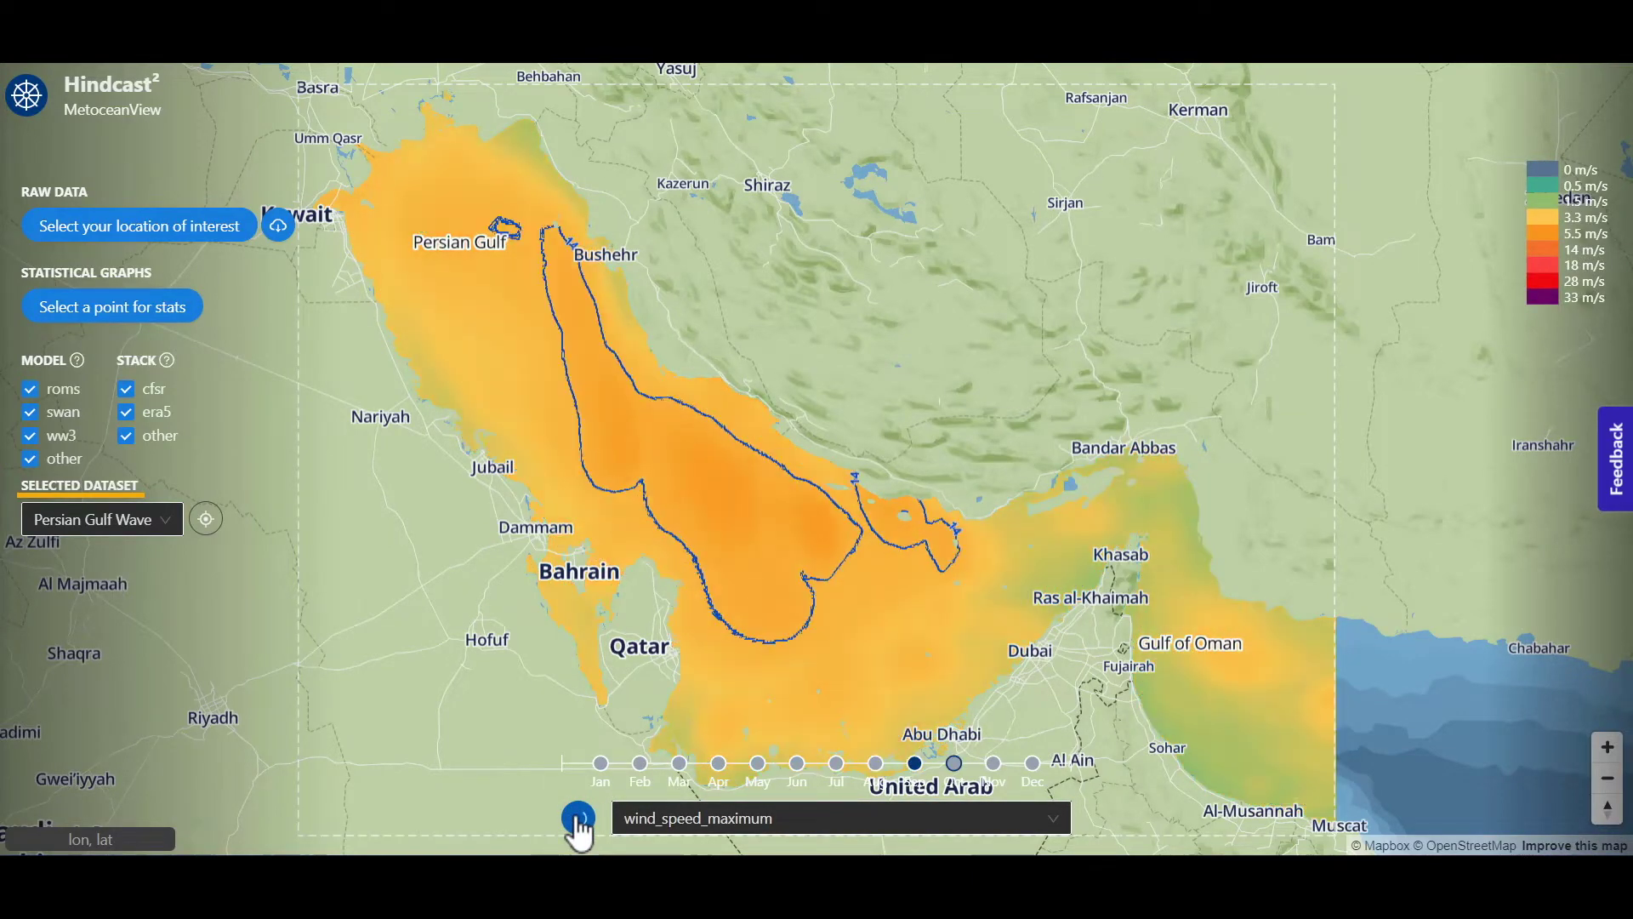
Replace the dataset with Moana 3D showing Current Speed seasonal statistics.
left_click(161, 521)
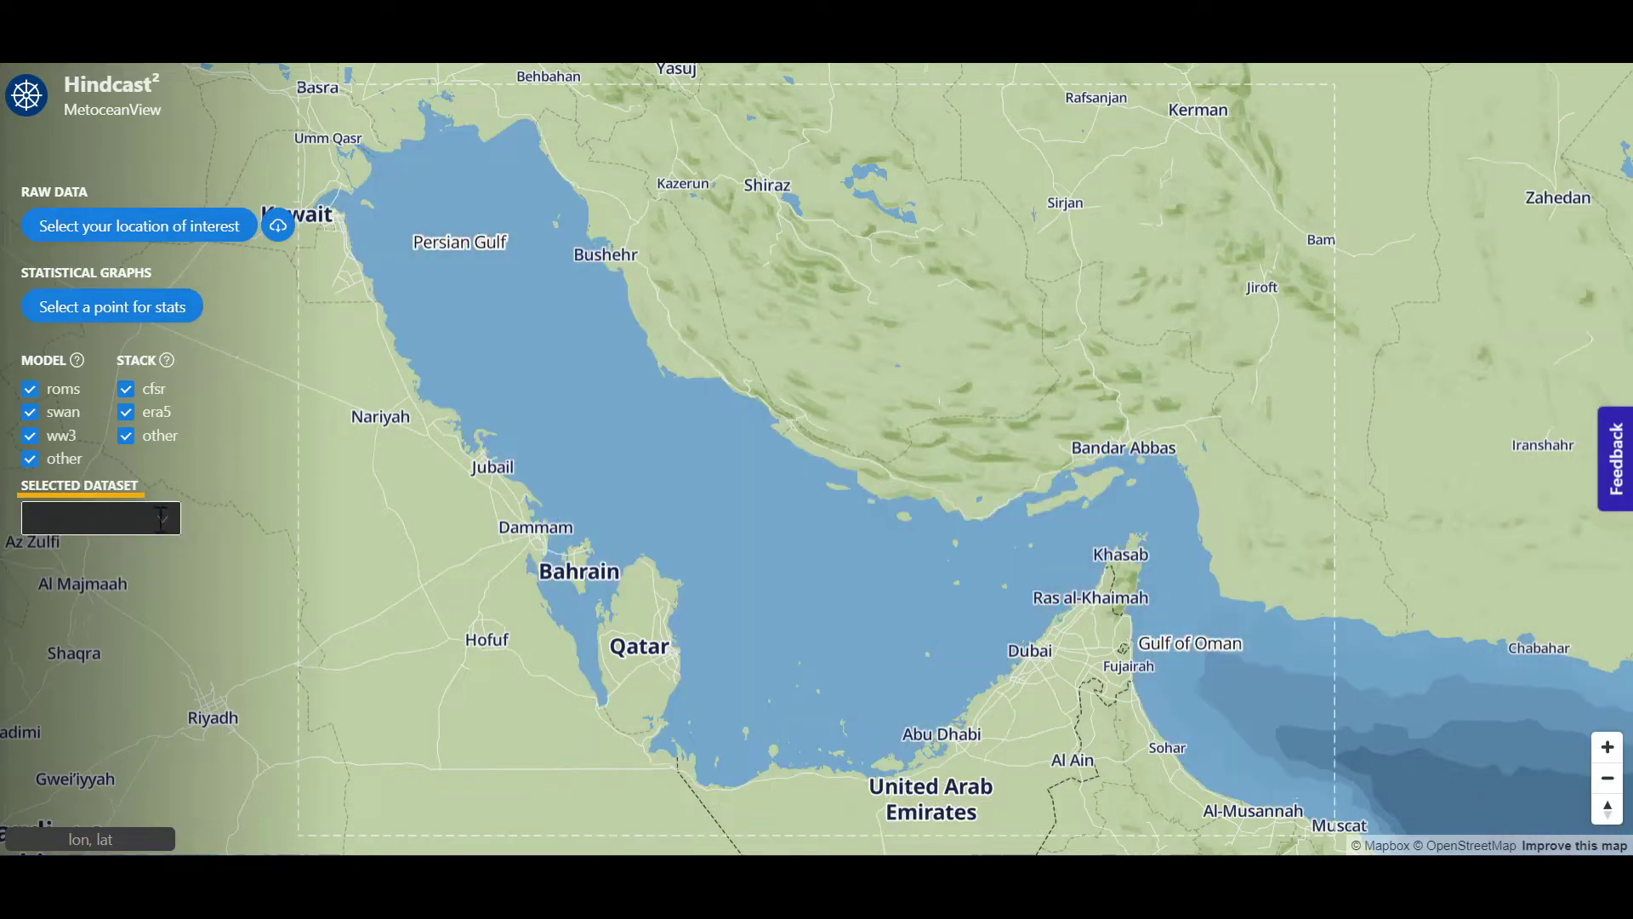
type("Moana")
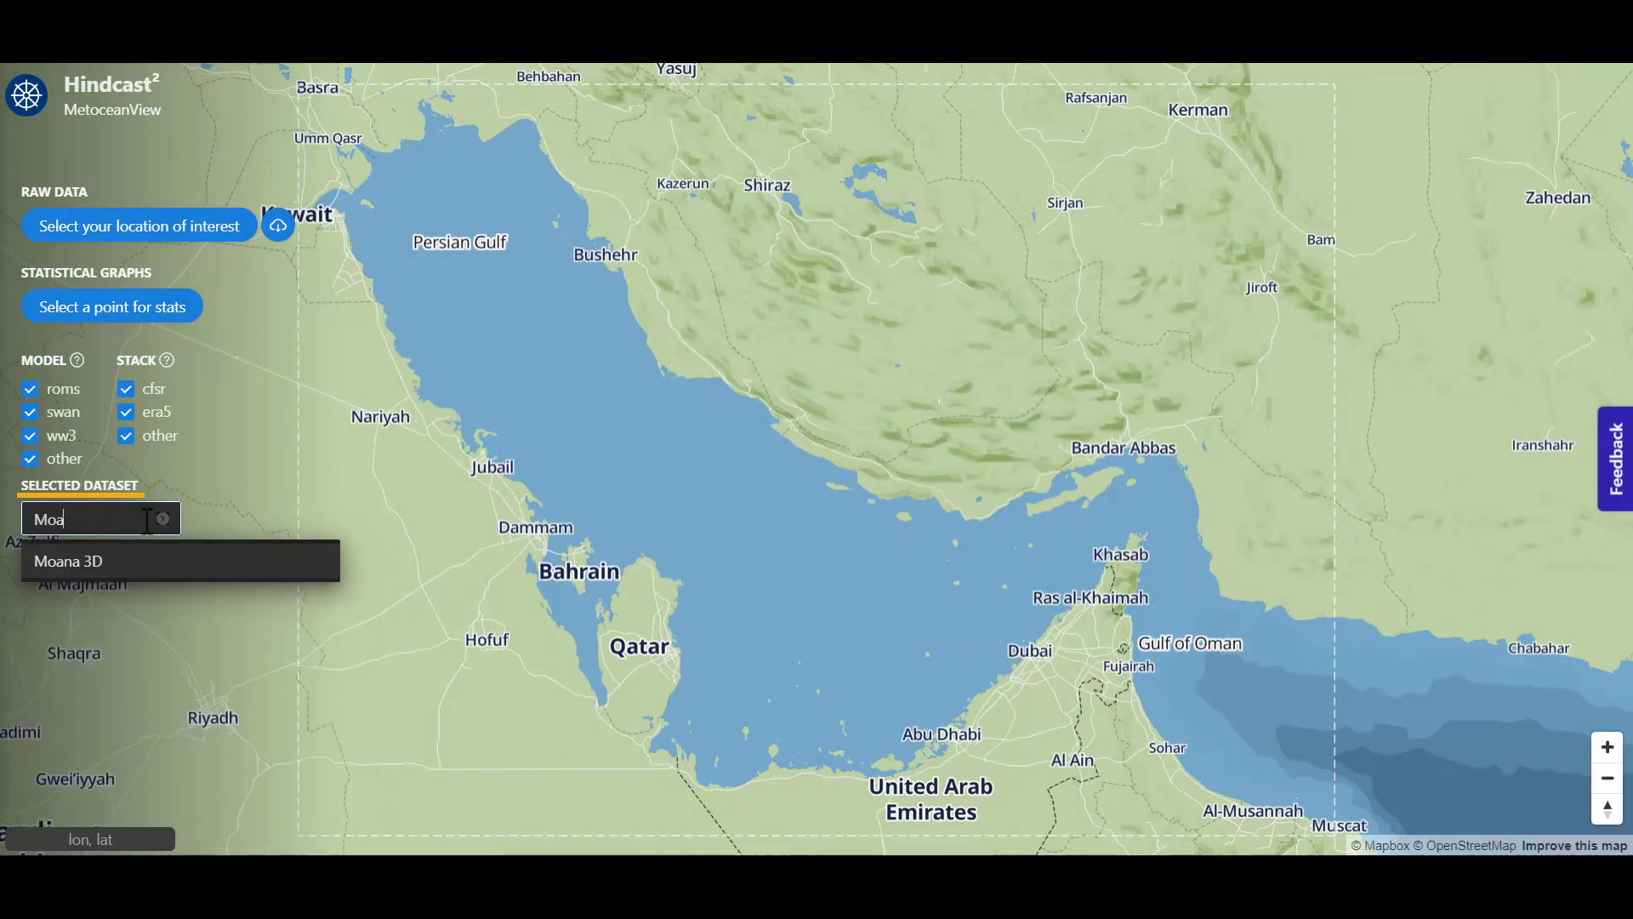
left_click(150, 564)
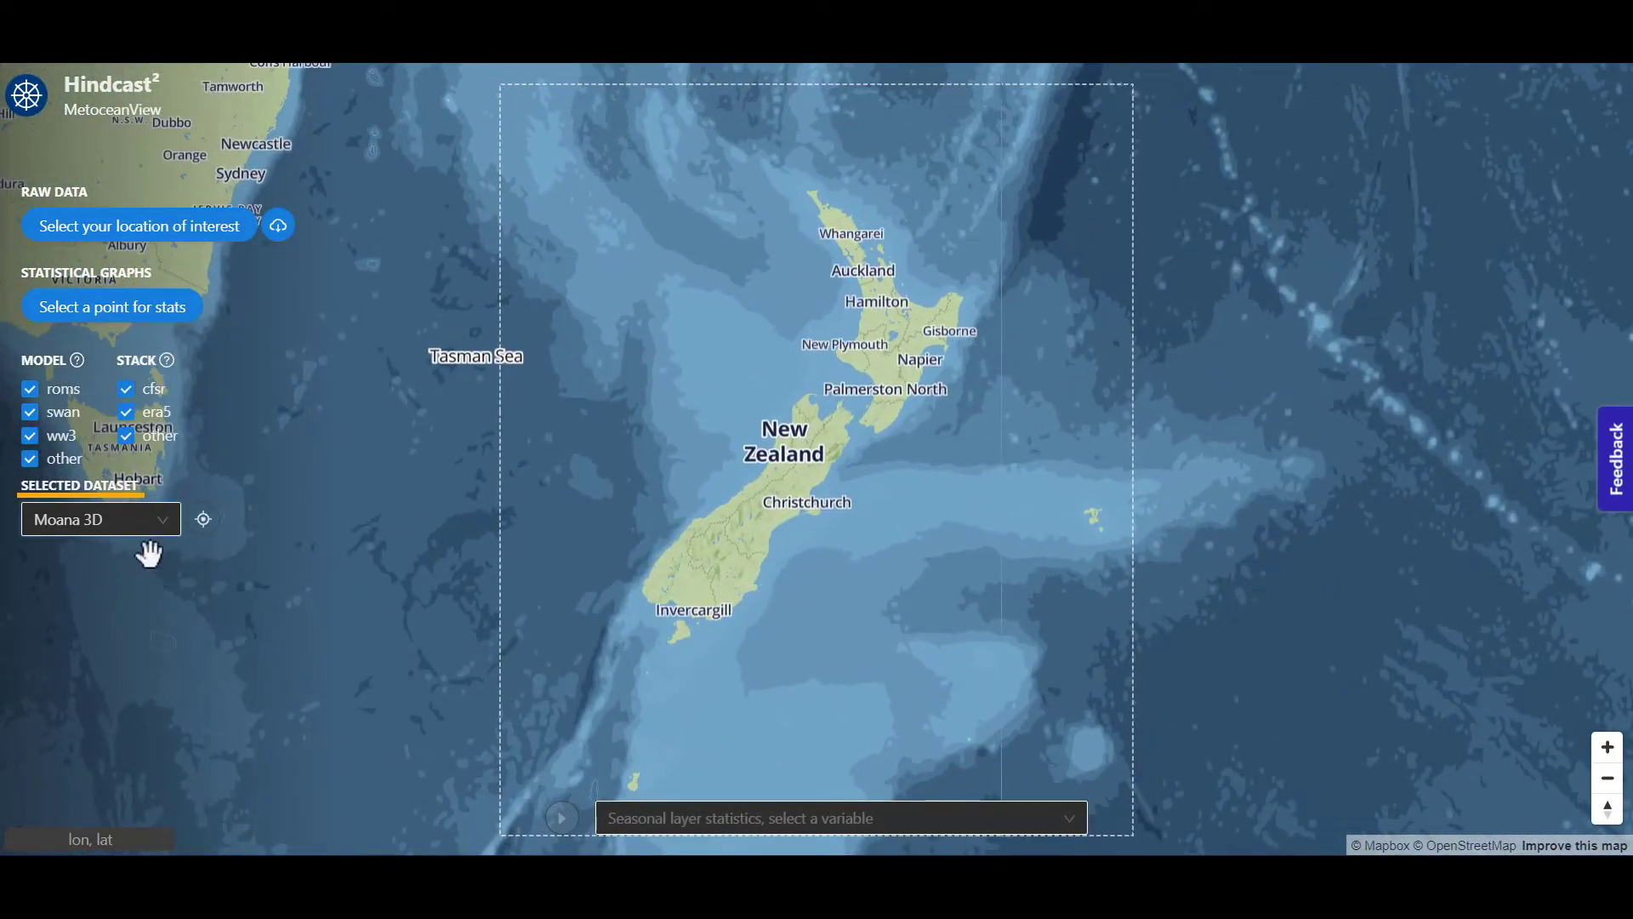
left_click(826, 821)
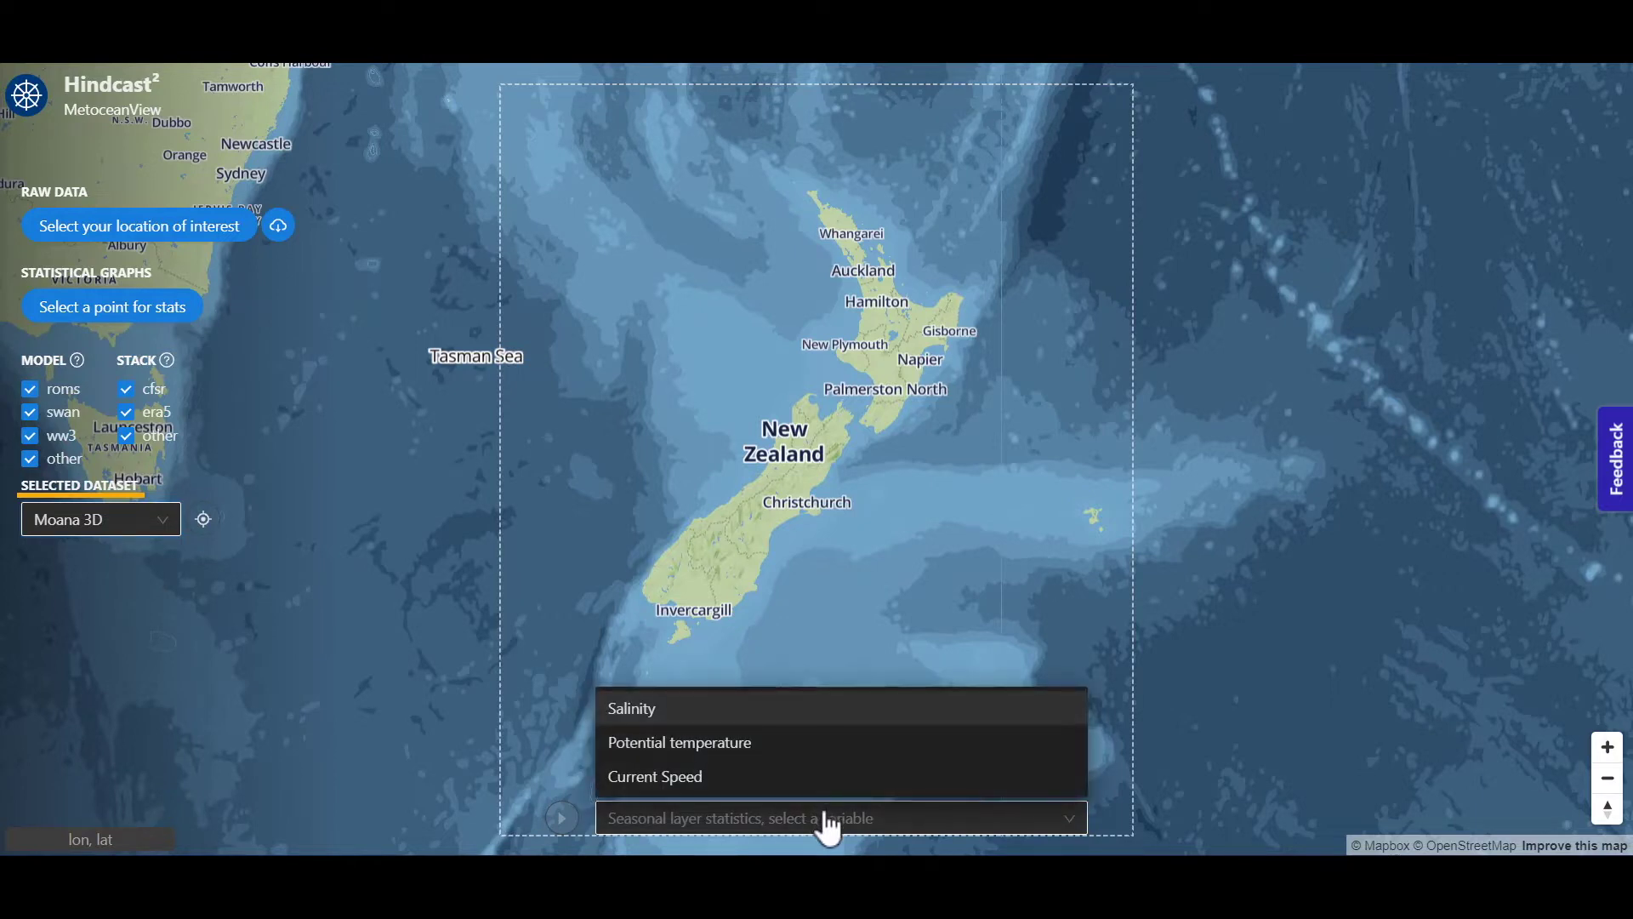
left_click(831, 777)
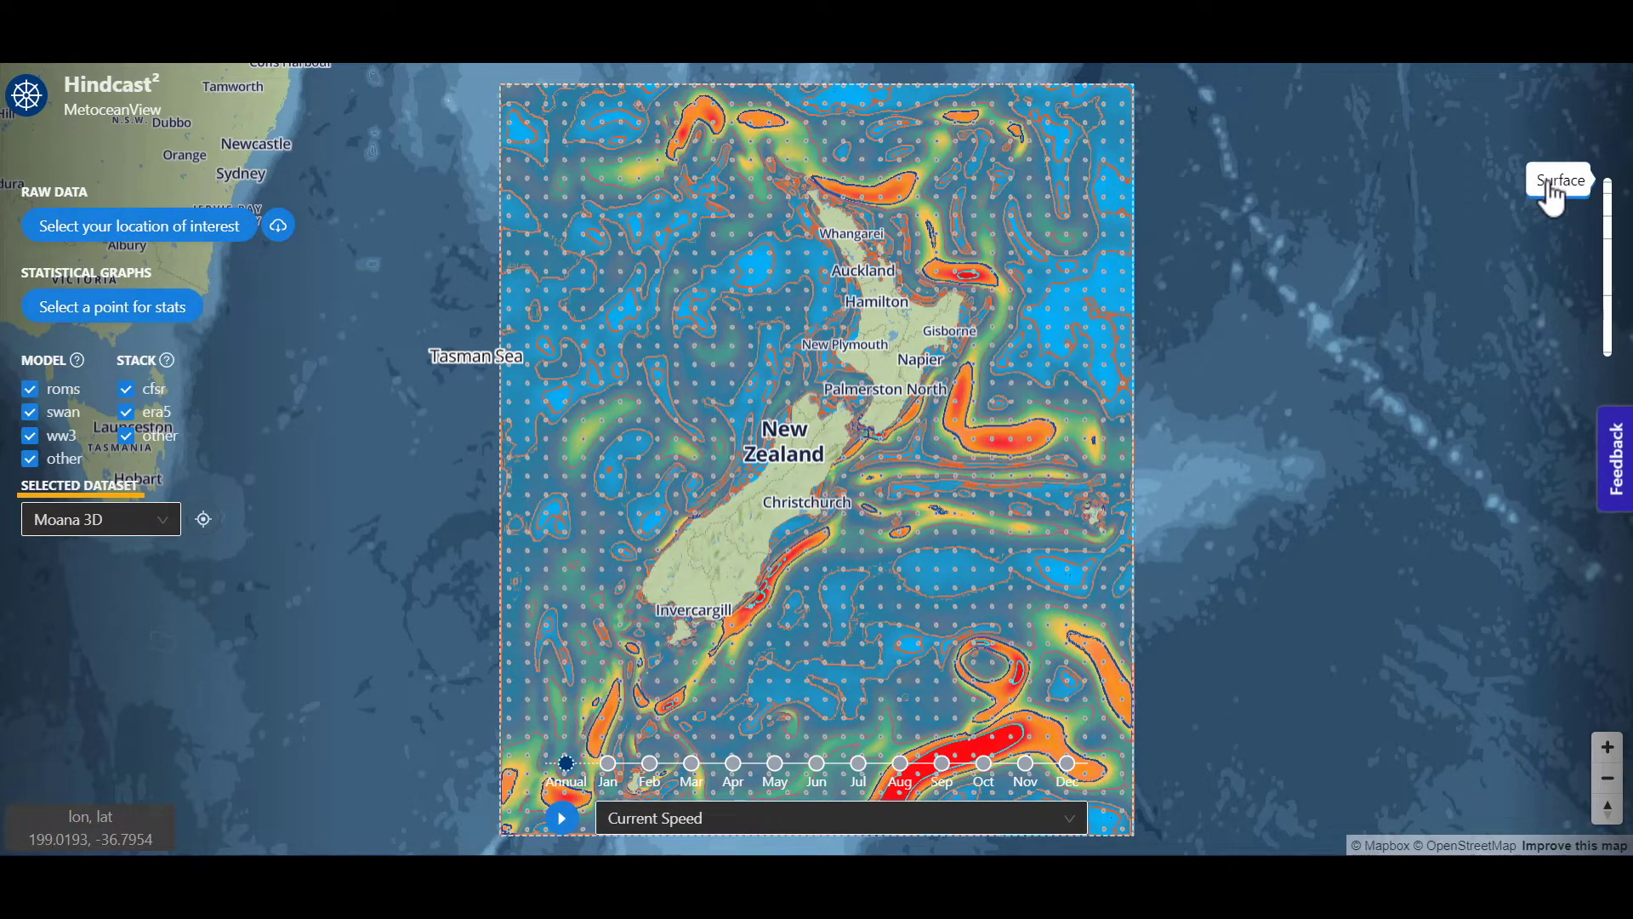
Lower the current speed depth through 300m and 500m down to the Seabed.
left_click_drag(1550, 194, 1550, 197)
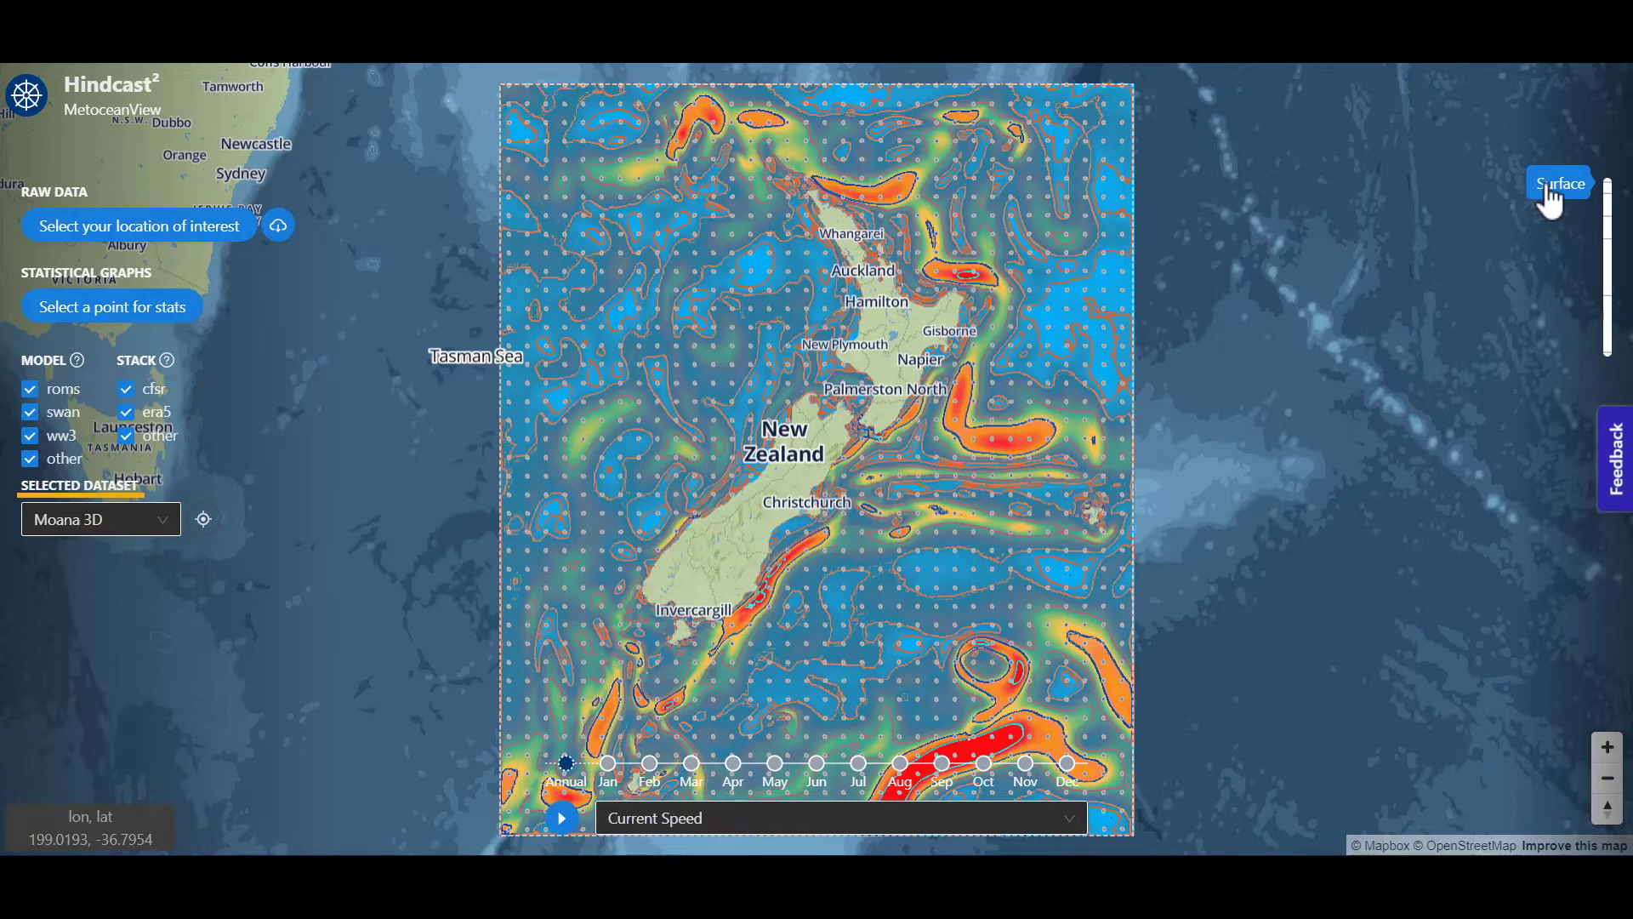
left_click_drag(1550, 197, 1553, 240)
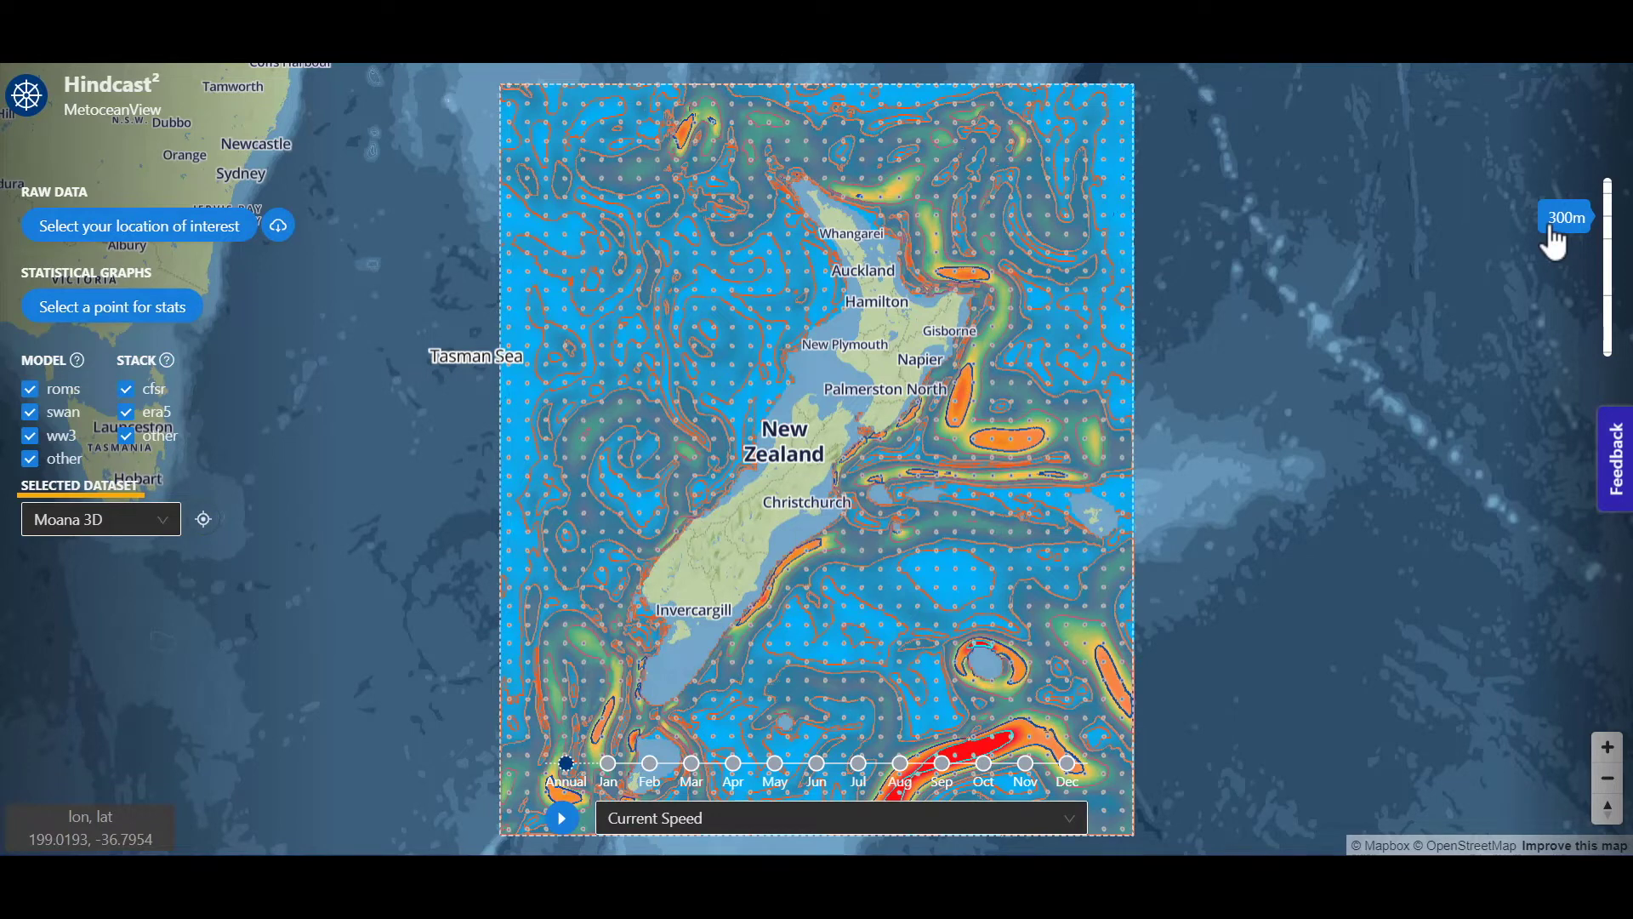
left_click(1555, 279)
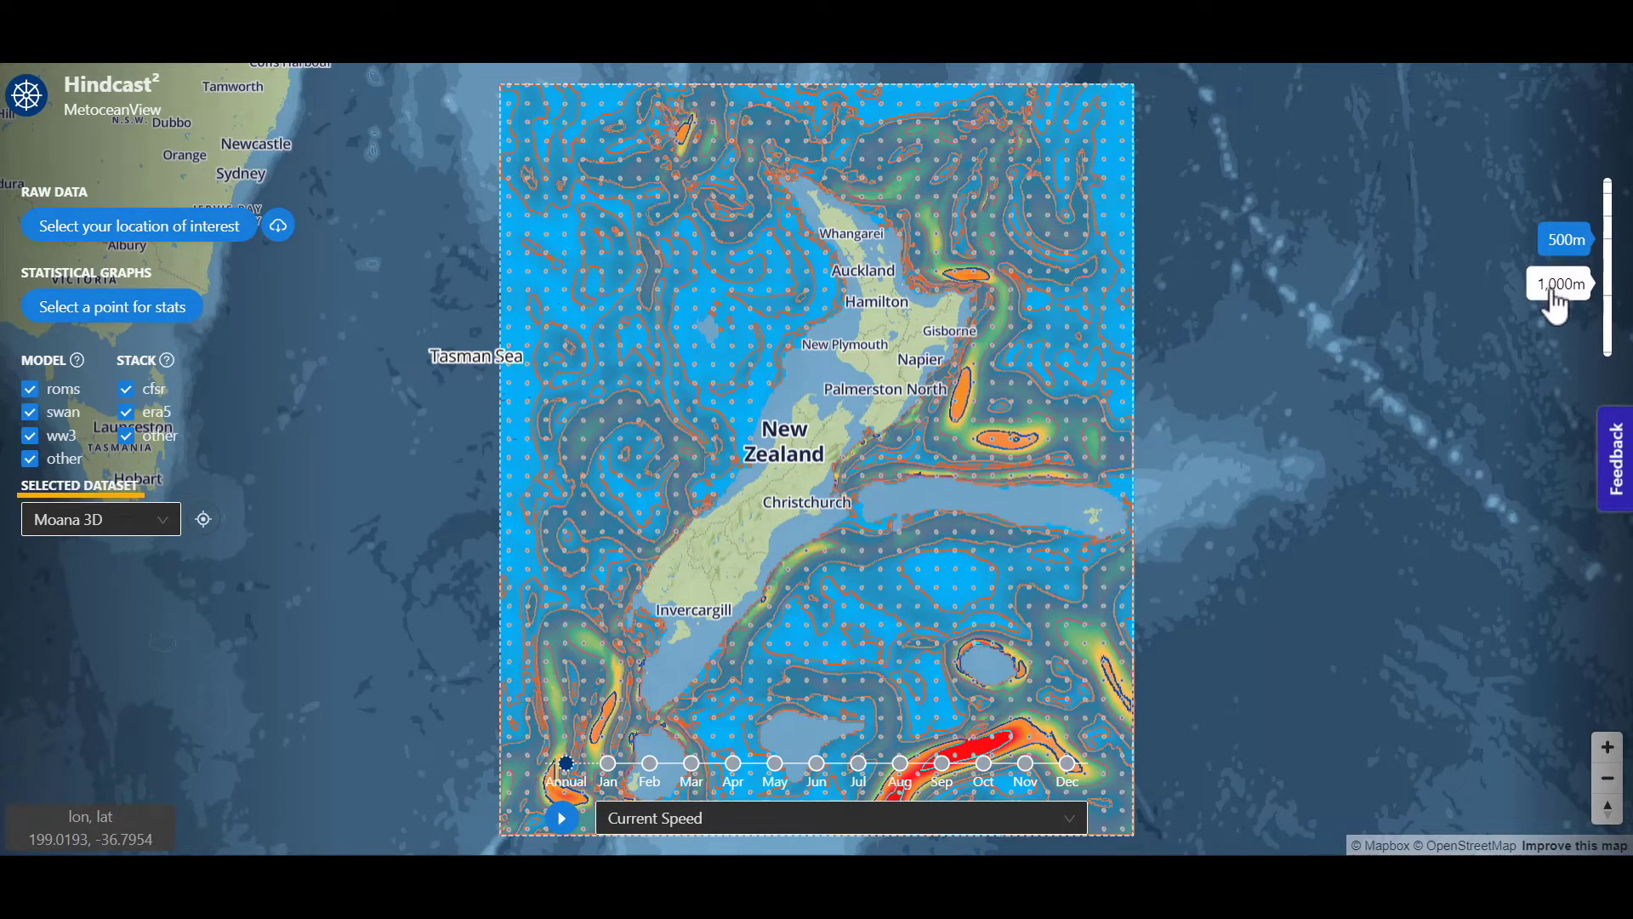
left_click(1554, 356)
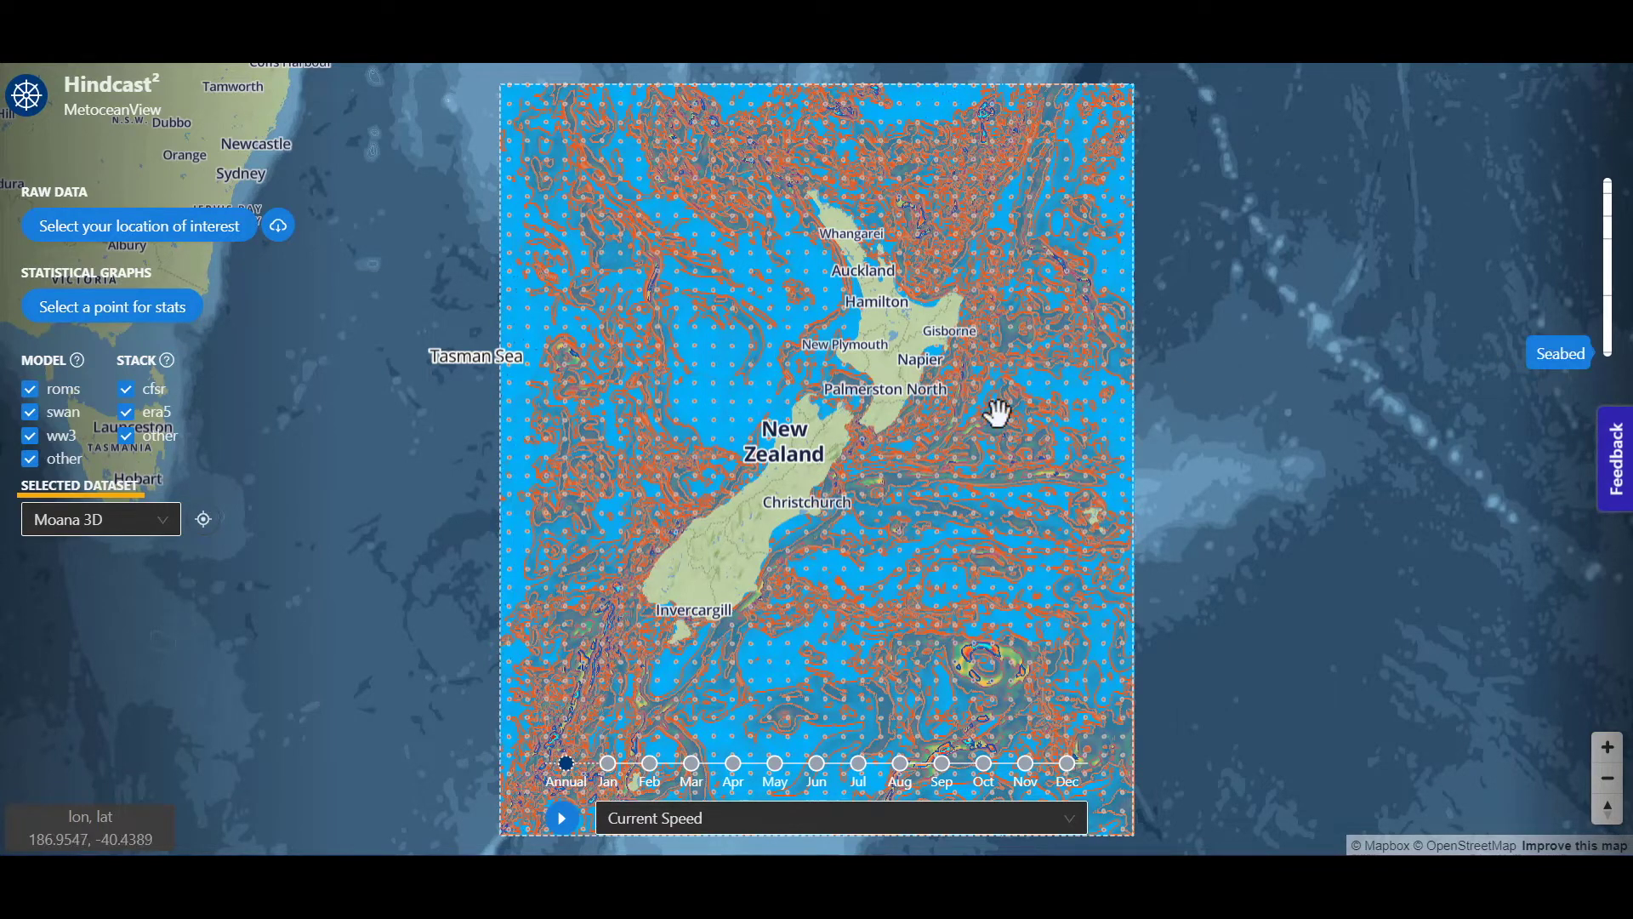
Pick the MSL WW3 Mediterranean ST4 grid point at 17.3, 34.6 and view its rose statistics.
left_click(163, 520)
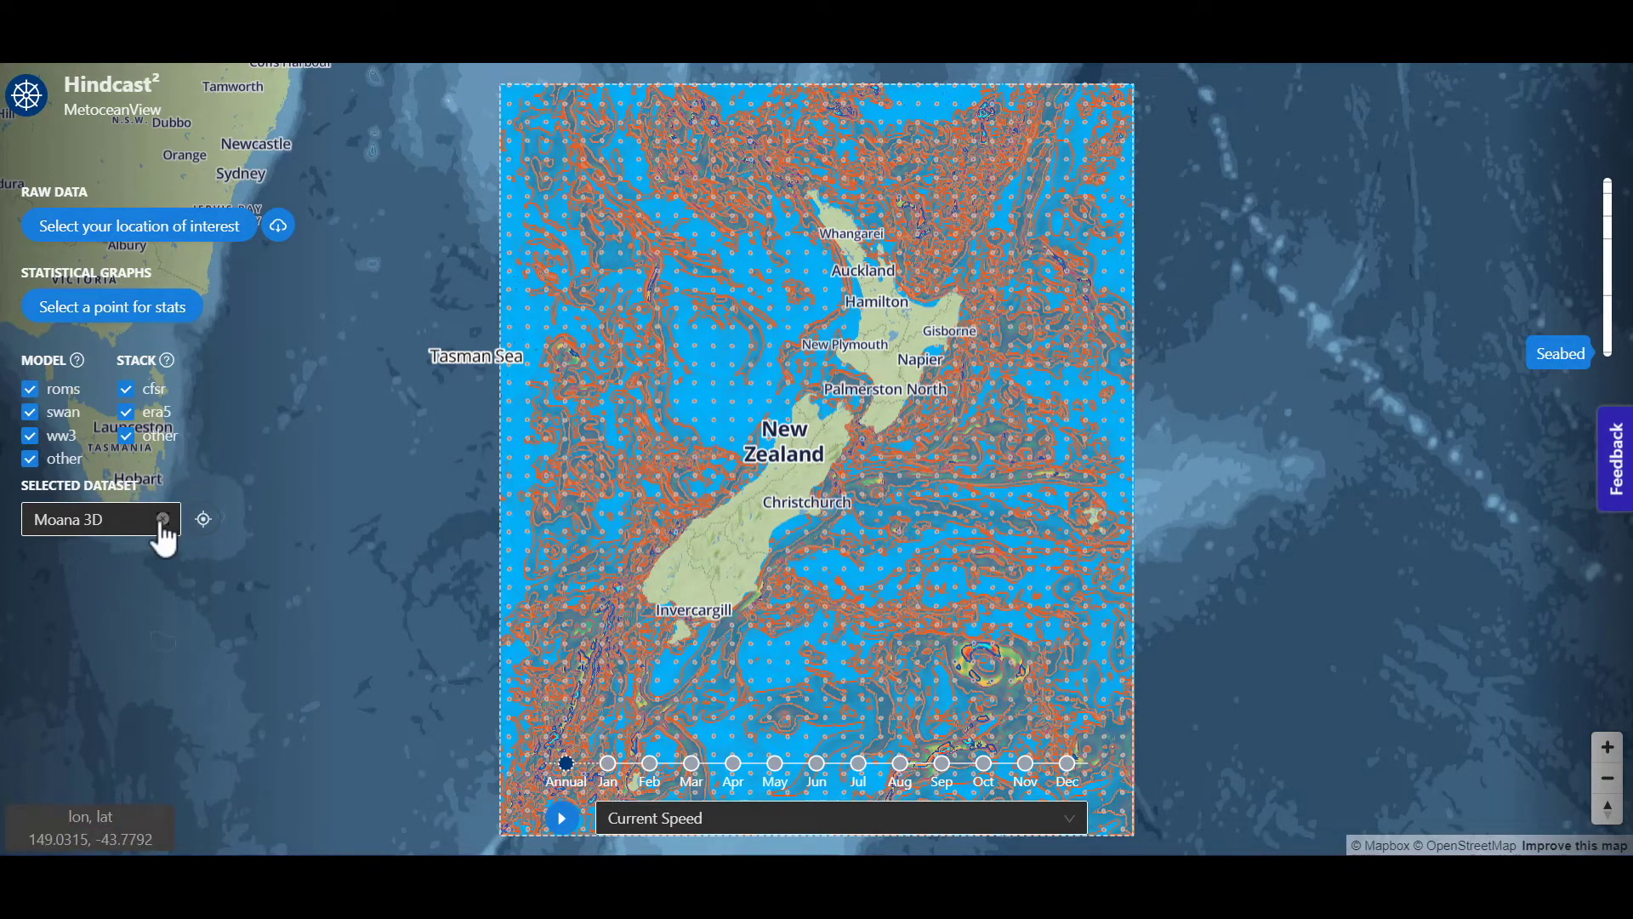
left_click(129, 320)
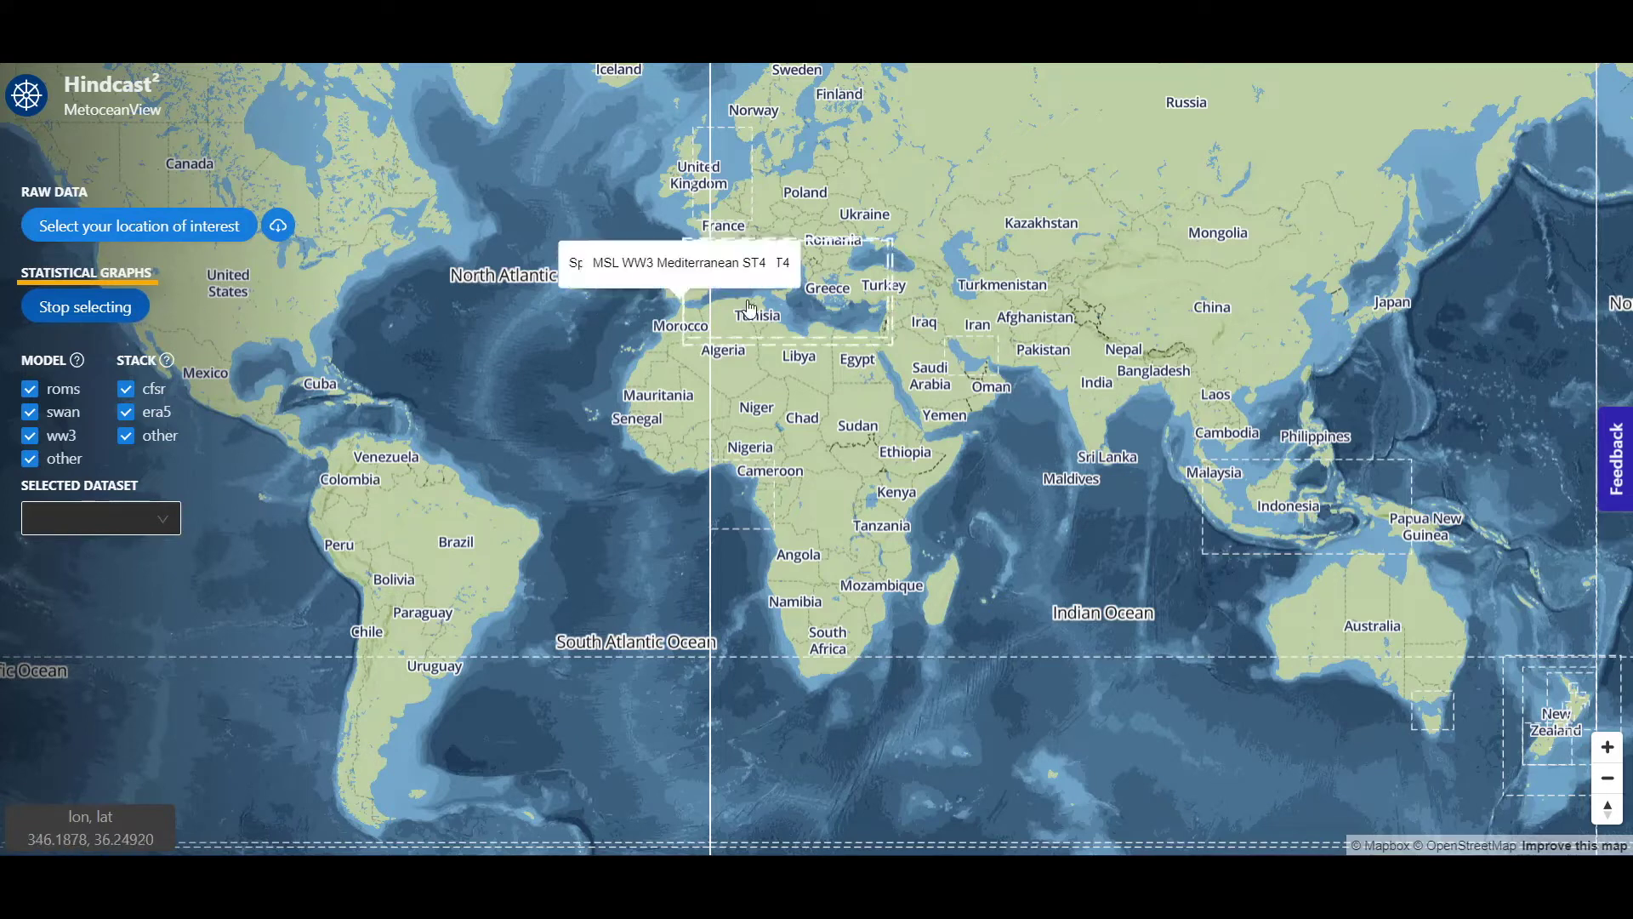
left_click(797, 318)
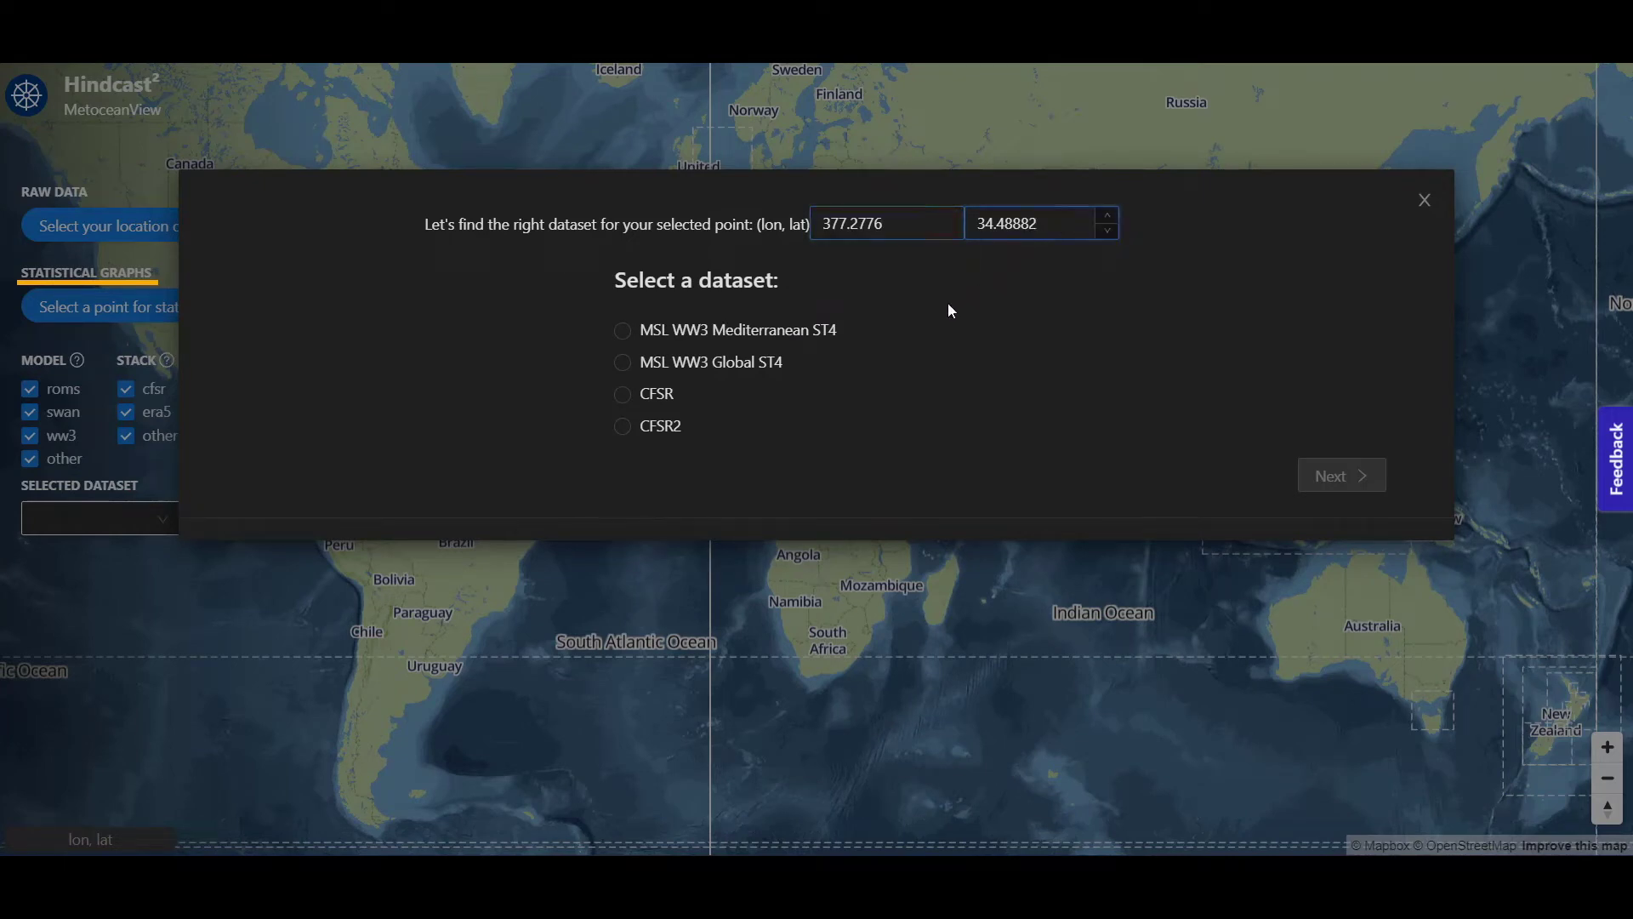
left_click(784, 334)
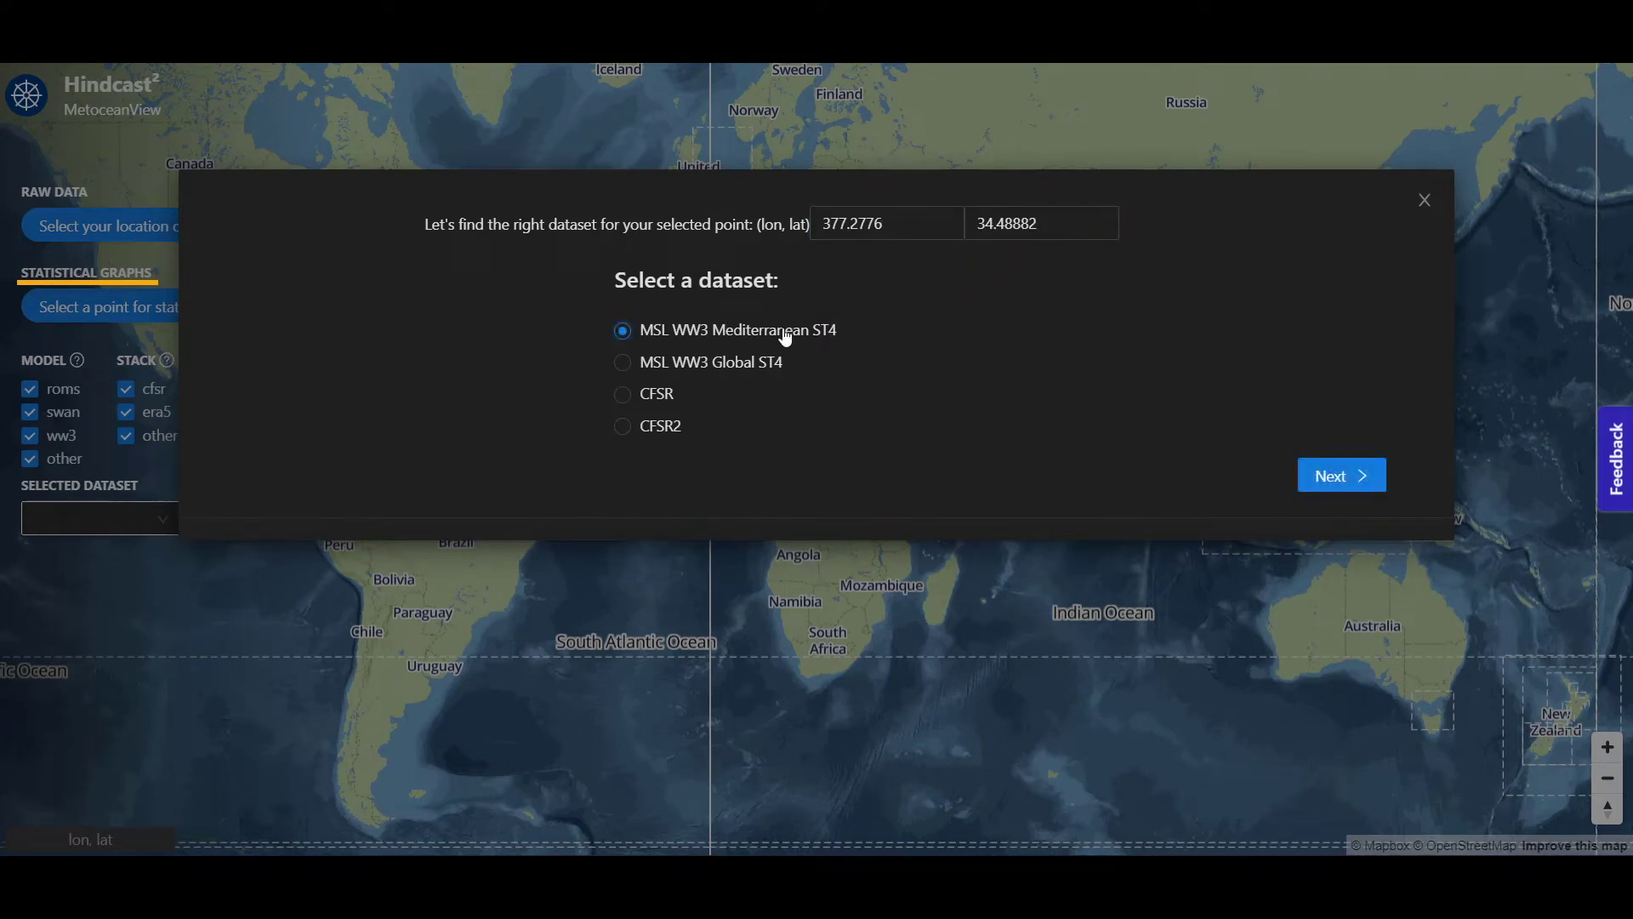
left_click(1344, 477)
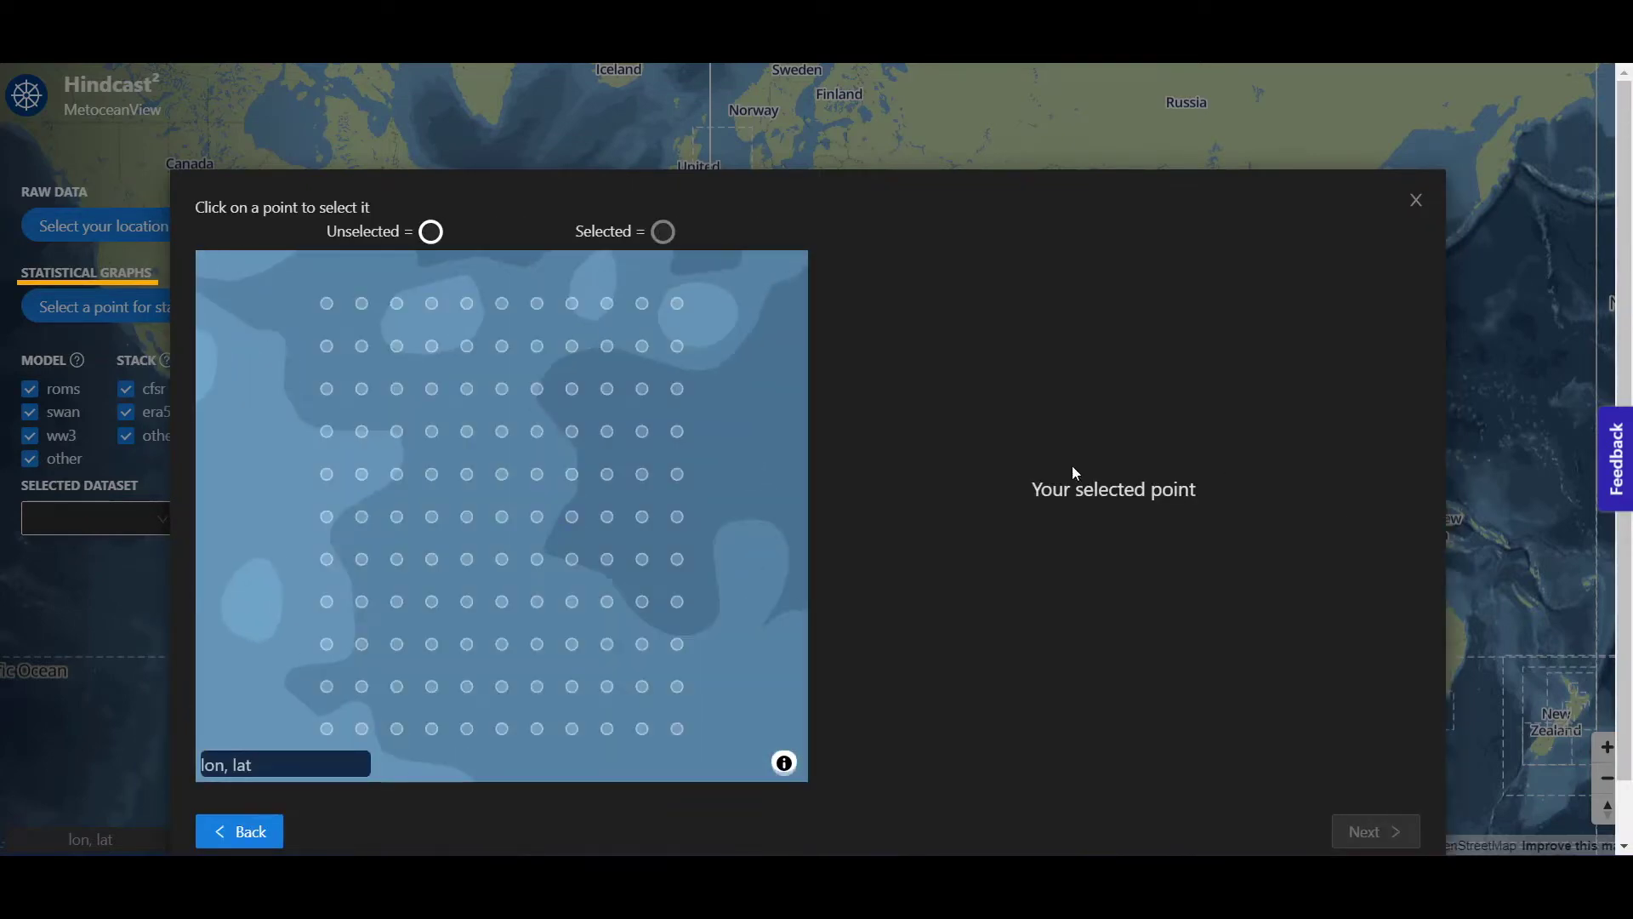
left_click(502, 476)
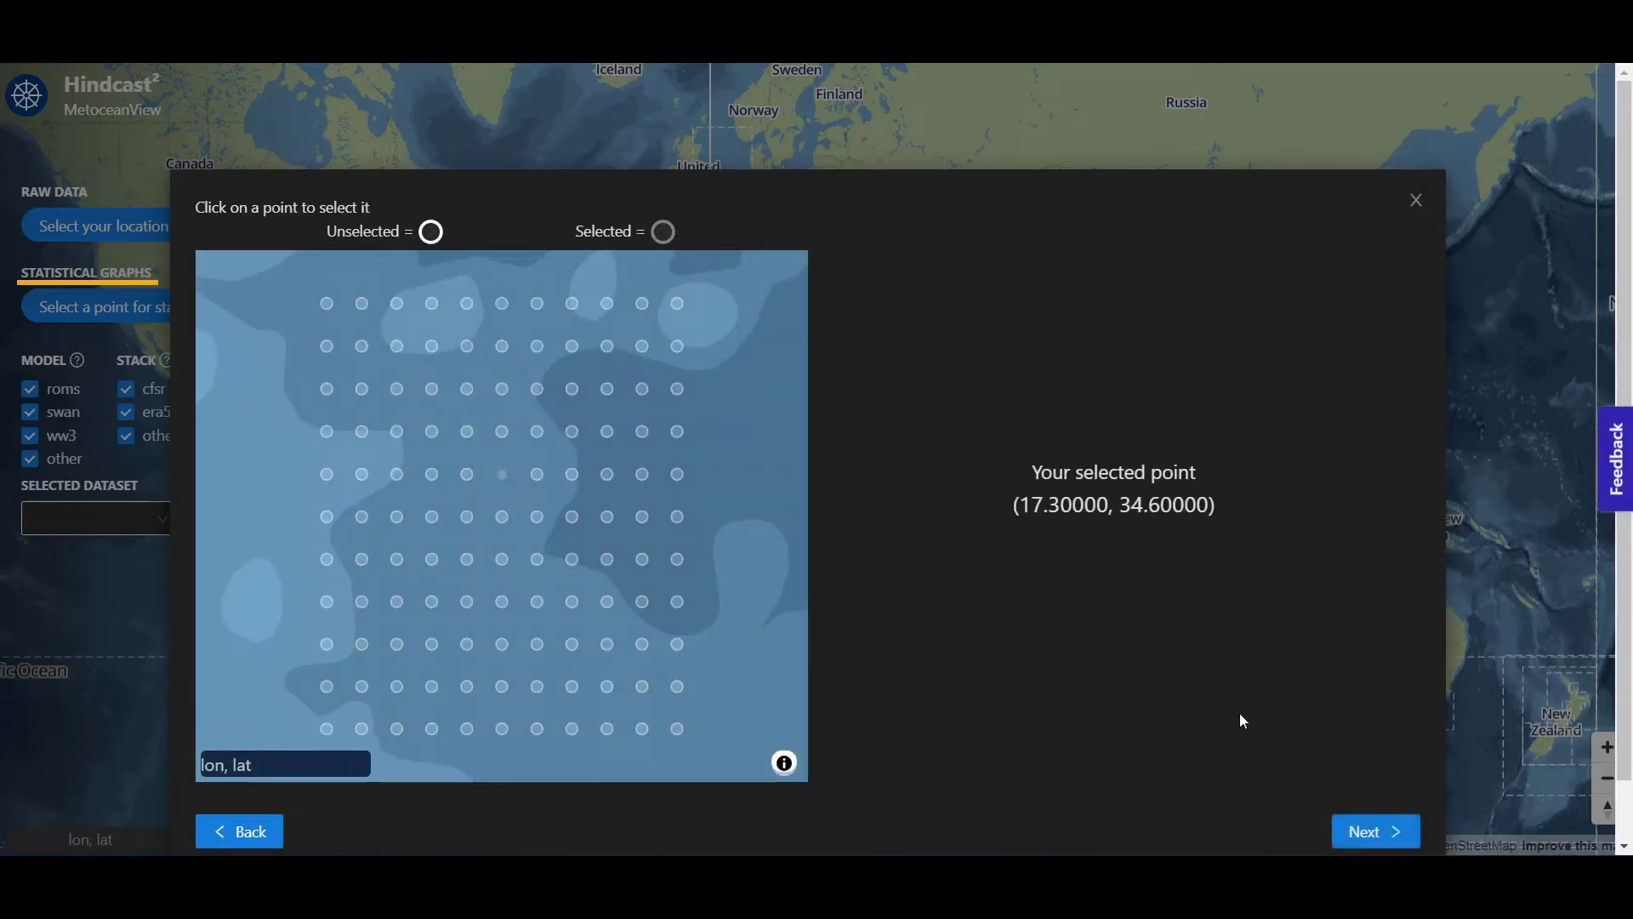
left_click(1358, 829)
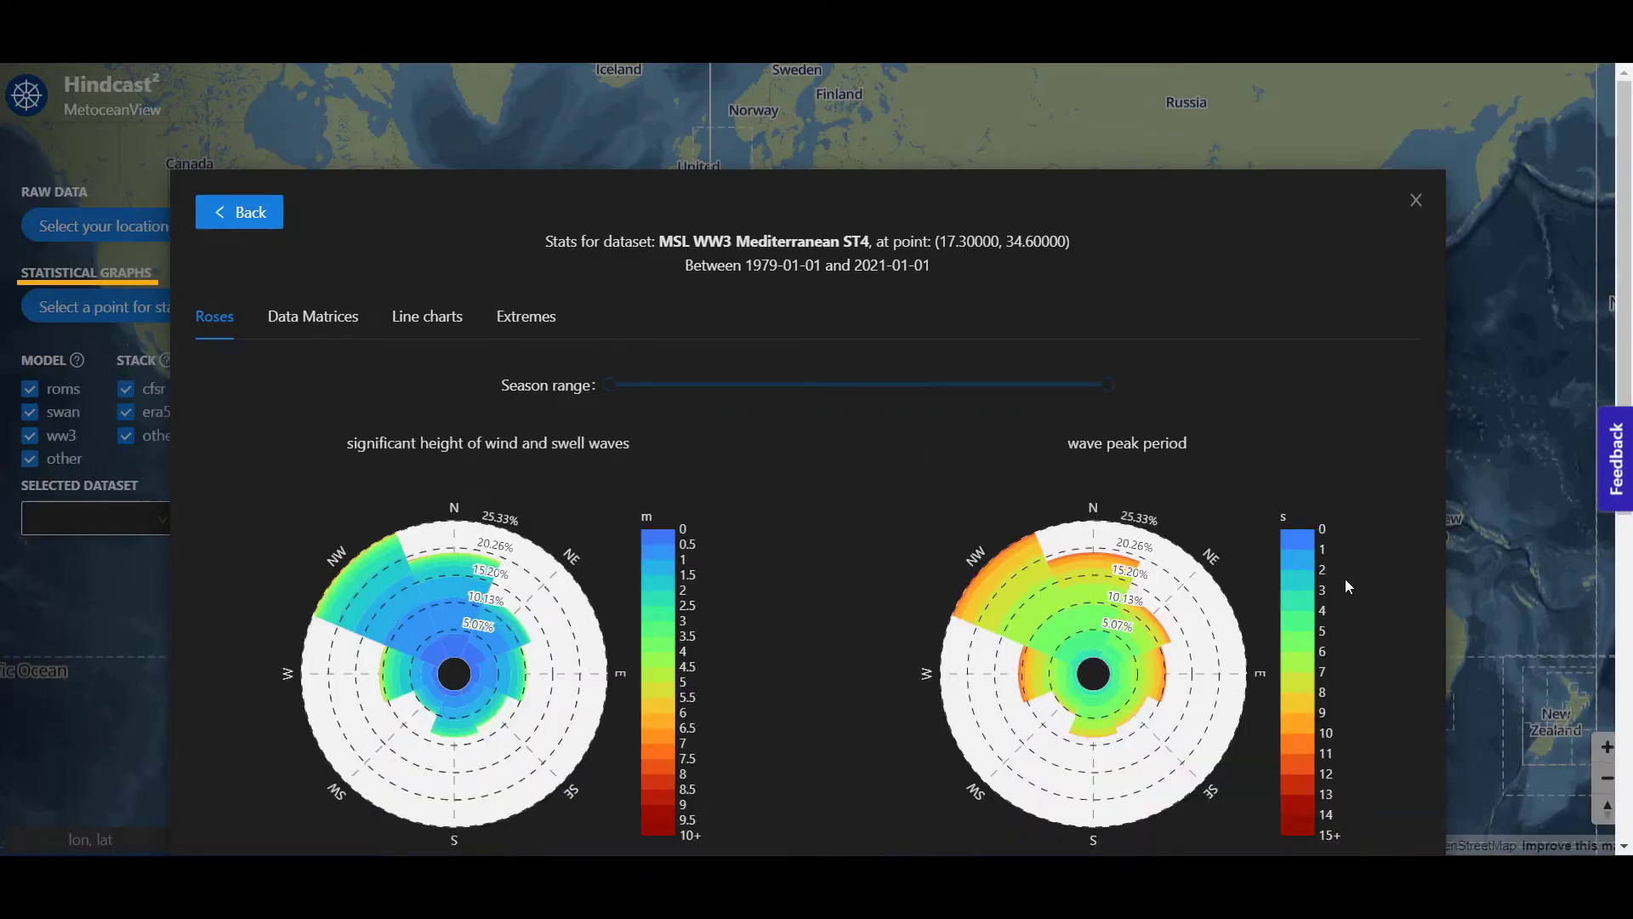
scroll(1345, 578, "down", 3)
left_click(787, 174)
left_click(971, 173)
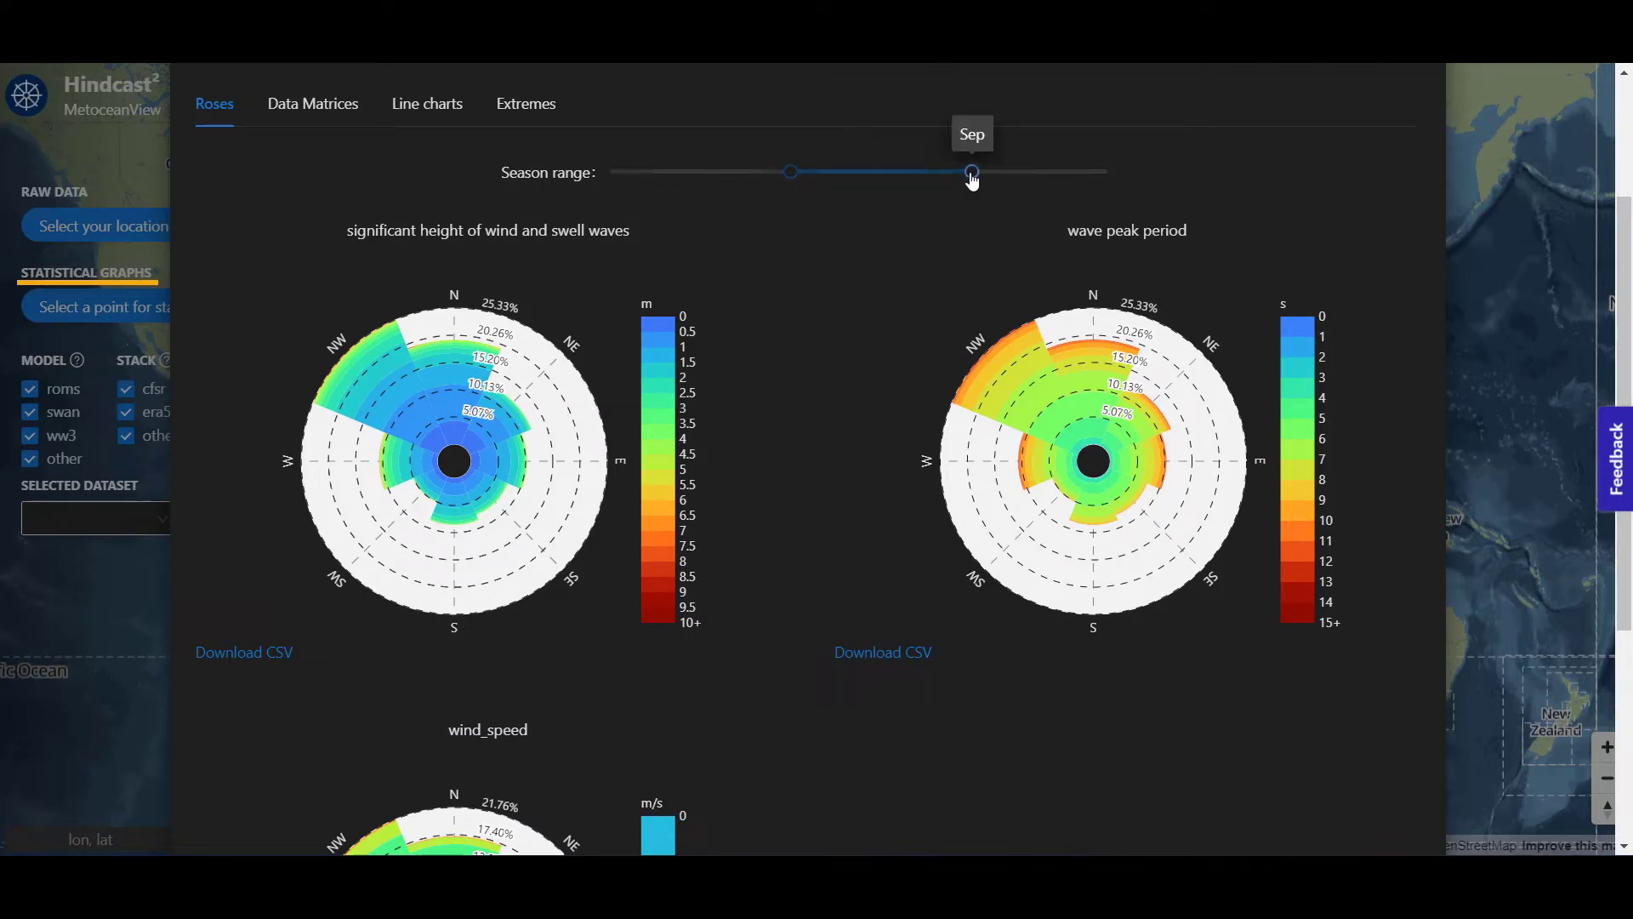
left_click_drag(973, 173, 1139, 180)
left_click_drag(791, 175, 587, 179)
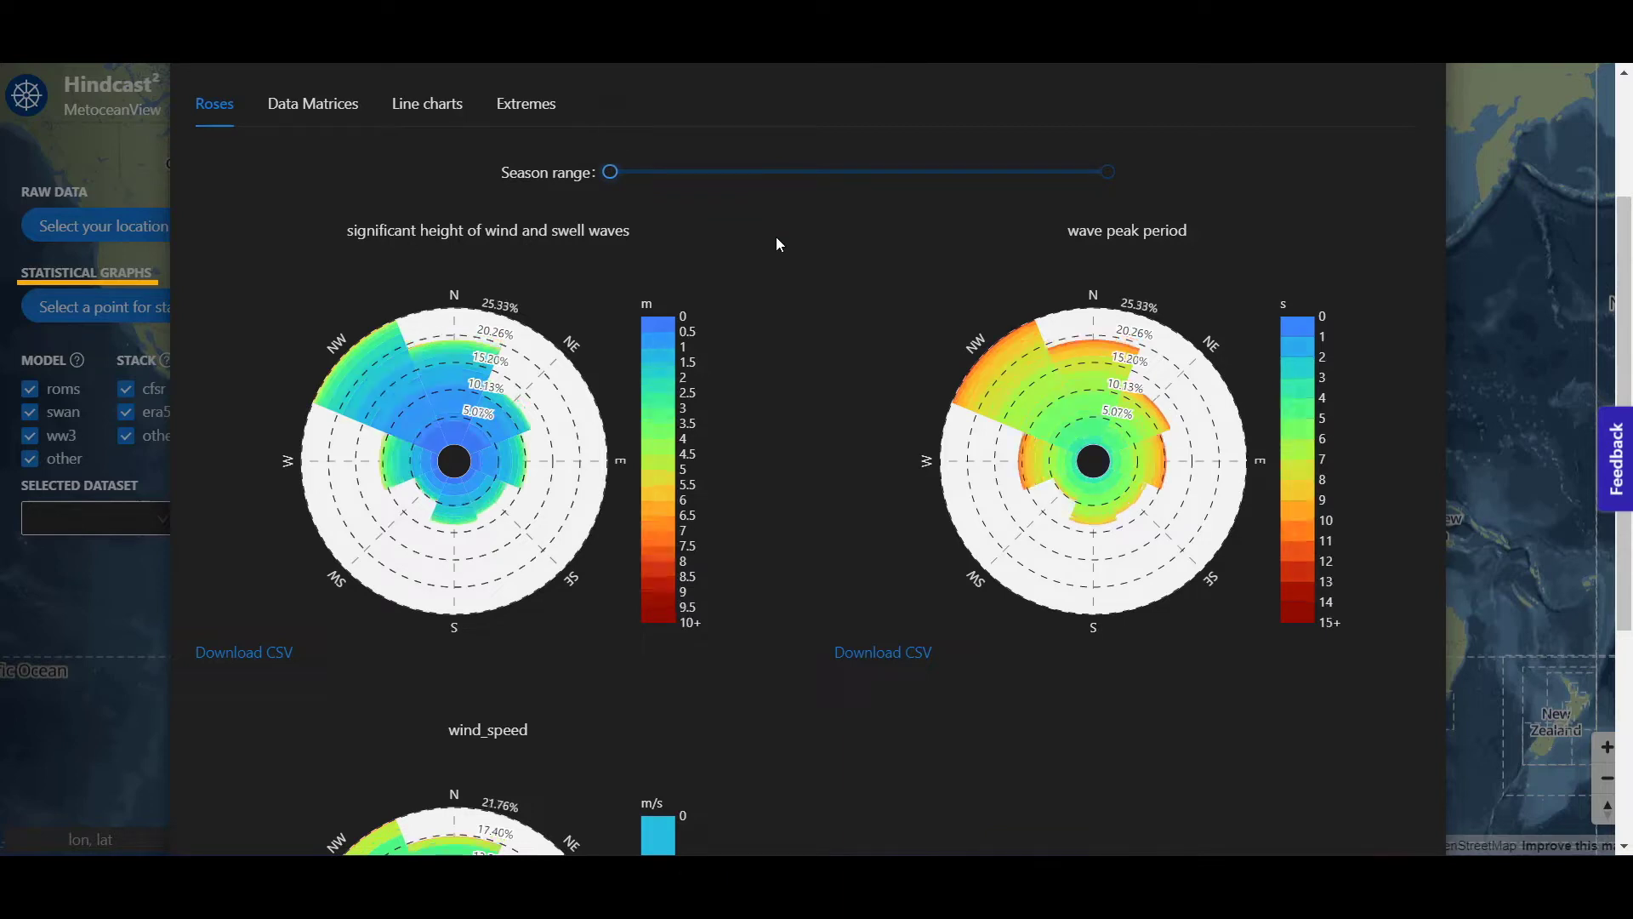
scroll(775, 236, "down", 2)
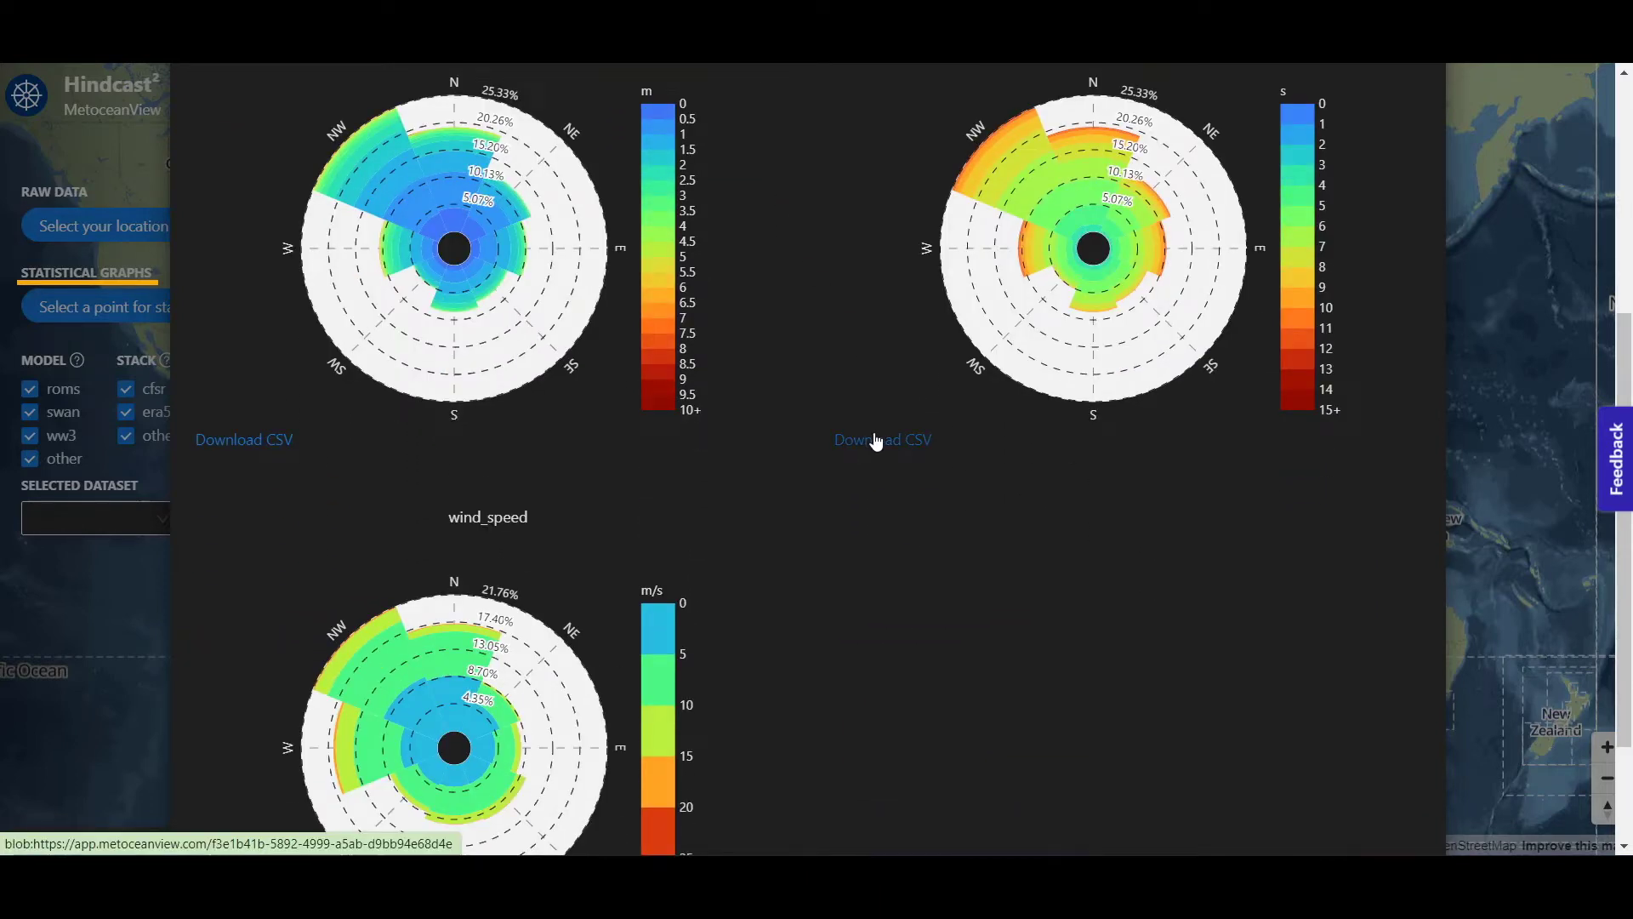
scroll(877, 441, "up", 3)
Switch to Data Matrices and scroll down to the Configurable Data Matrix section.
left_click(298, 218)
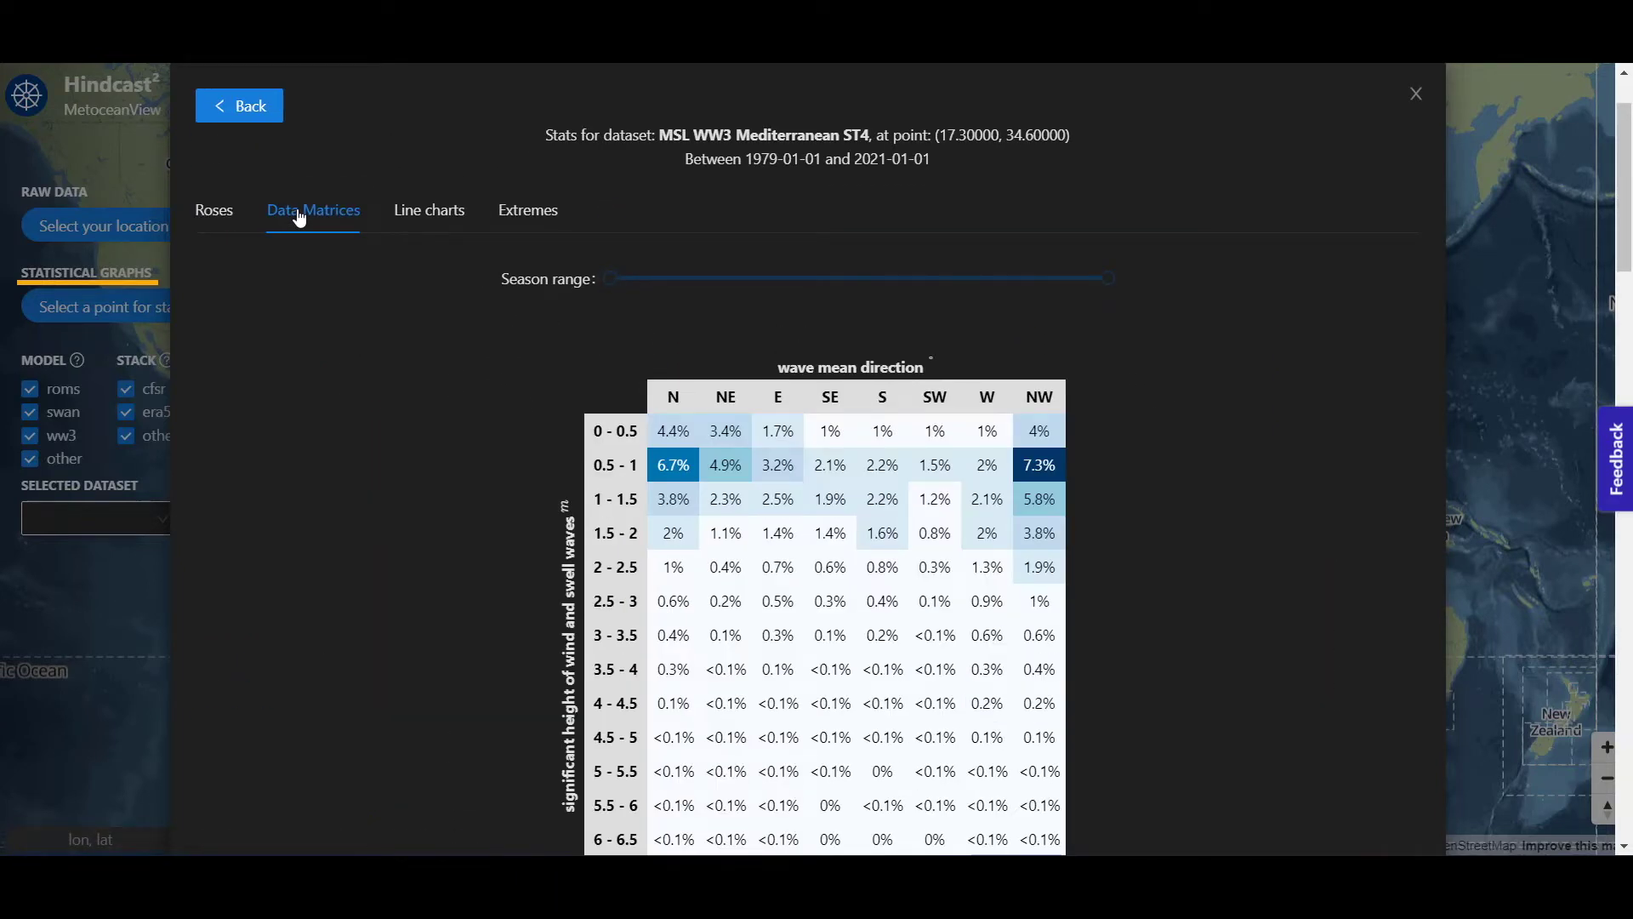
scroll(353, 347, "down", 2)
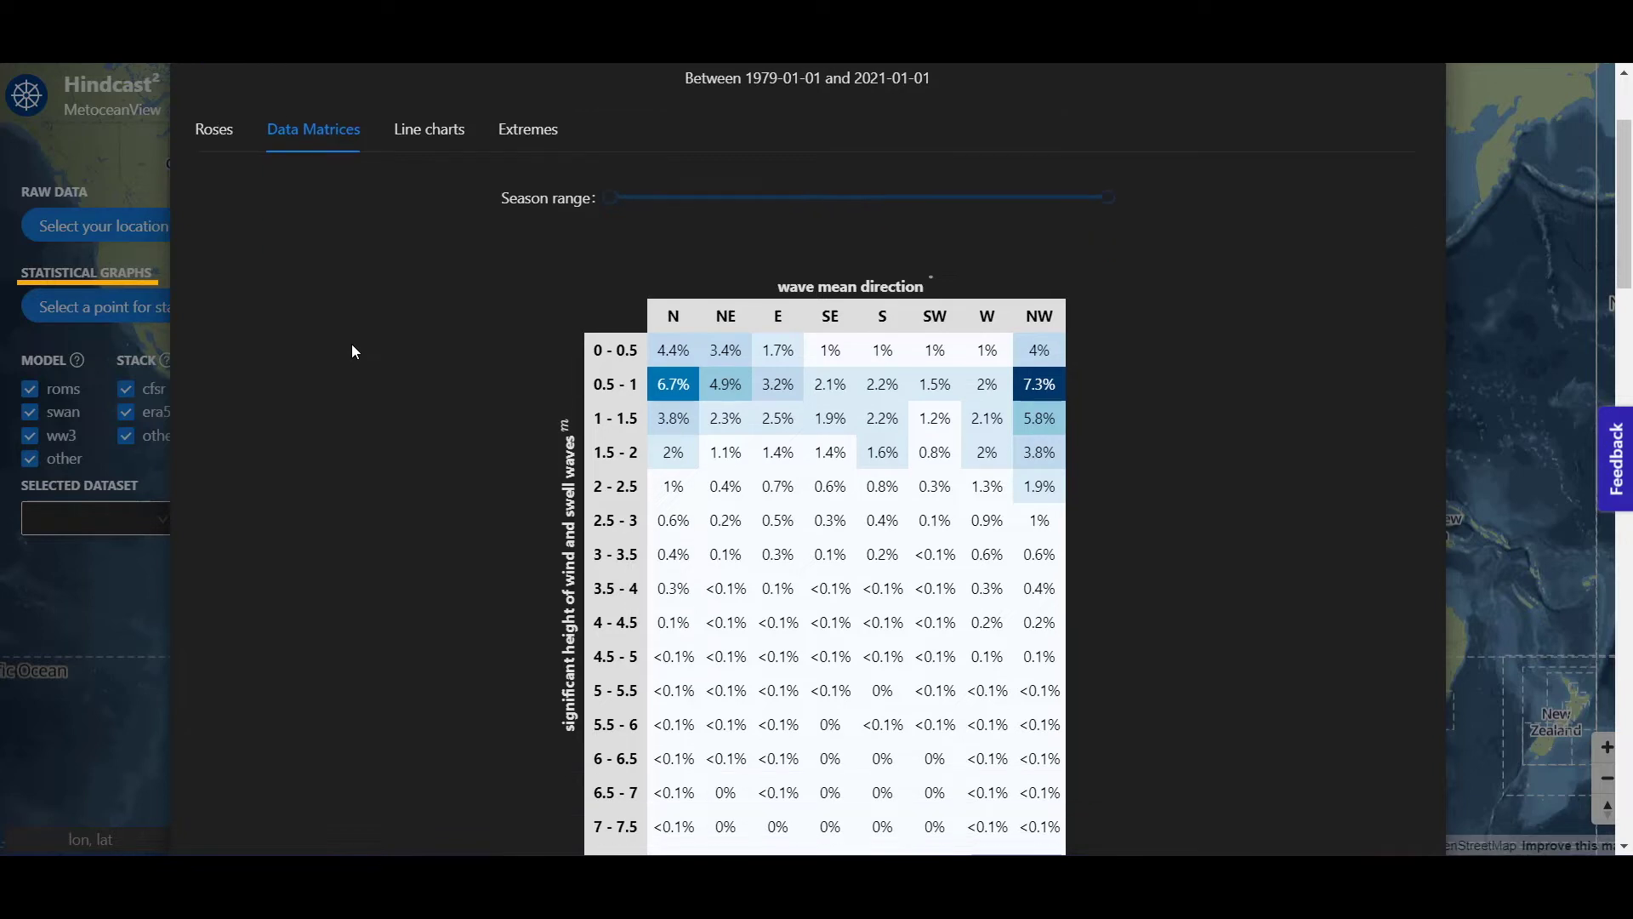
scroll(354, 350, "down", 5)
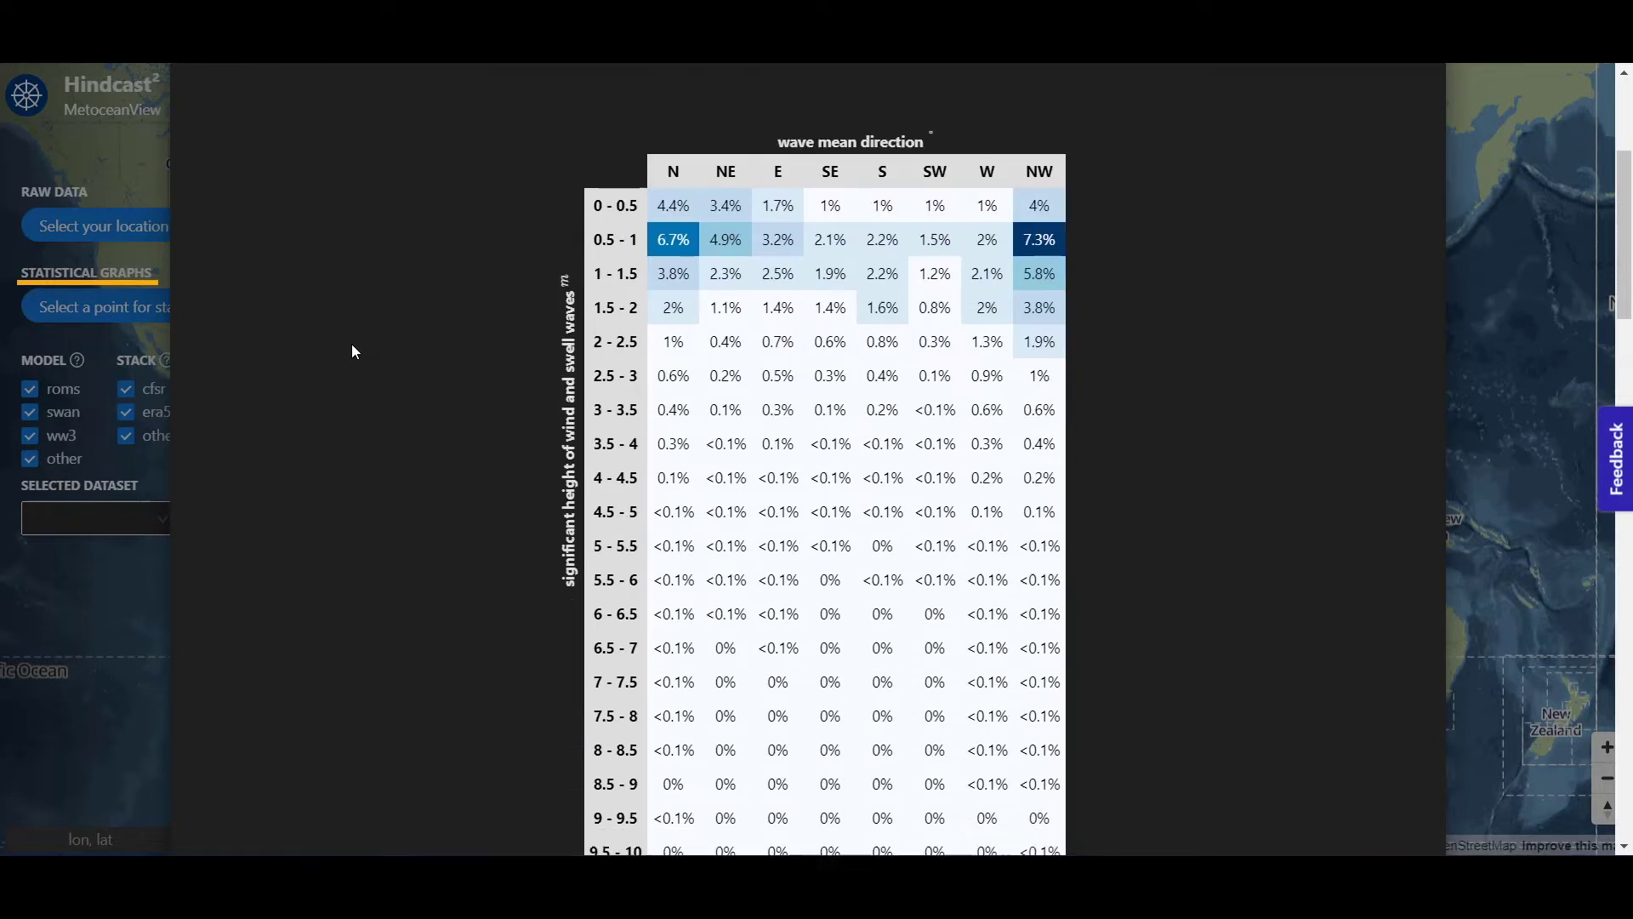
scroll(352, 346, "down", 3)
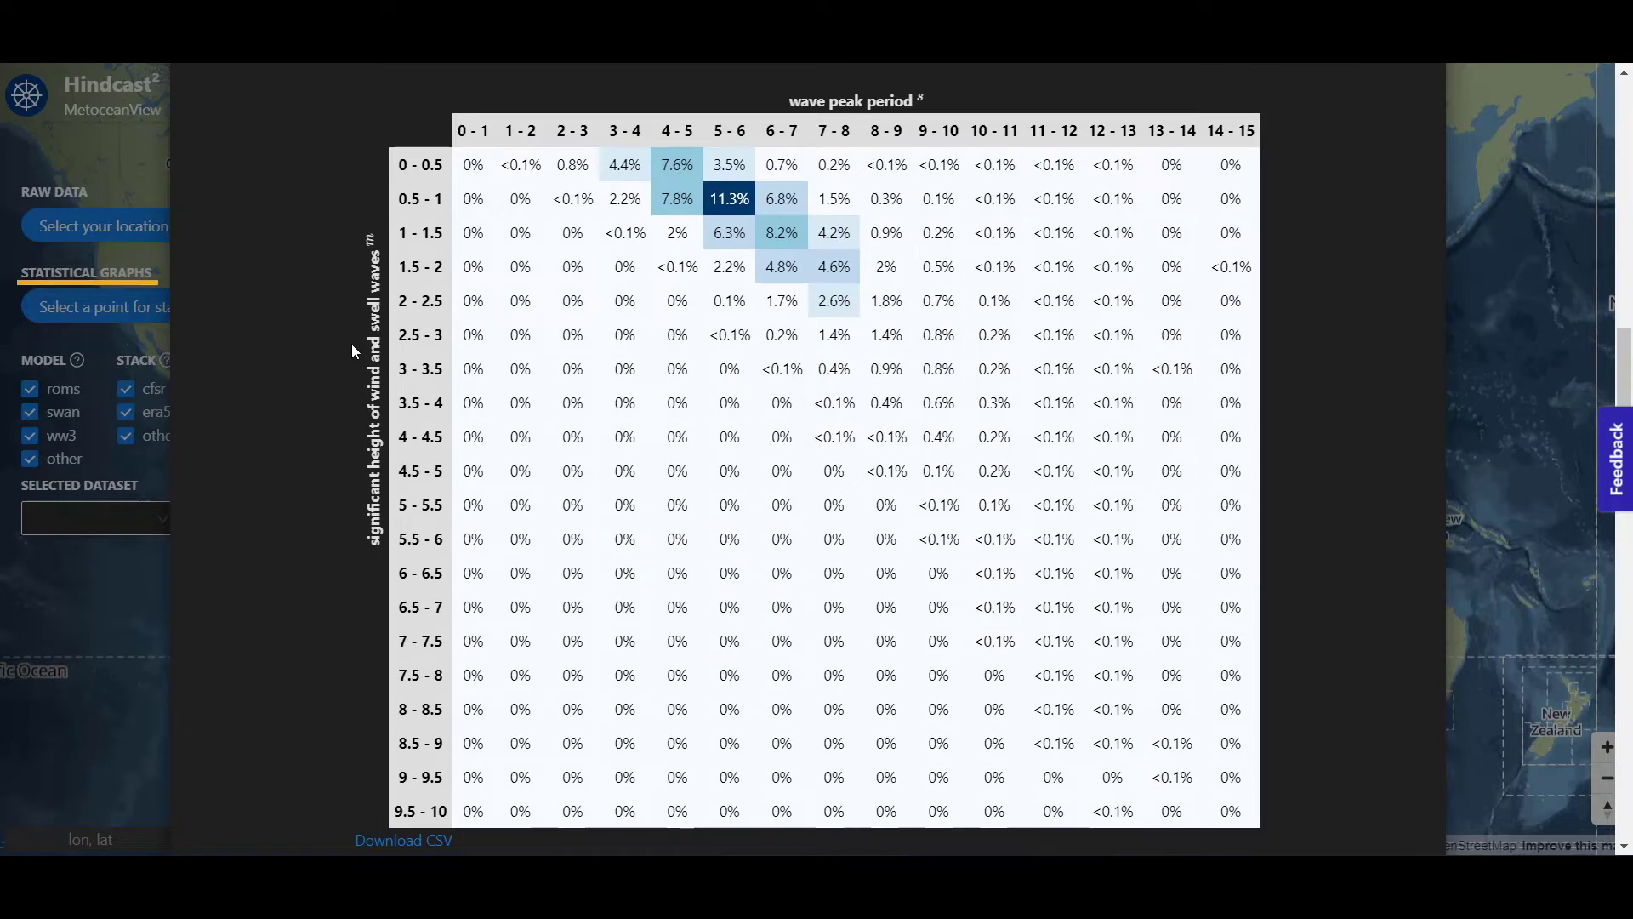
scroll(353, 350, "down", 5)
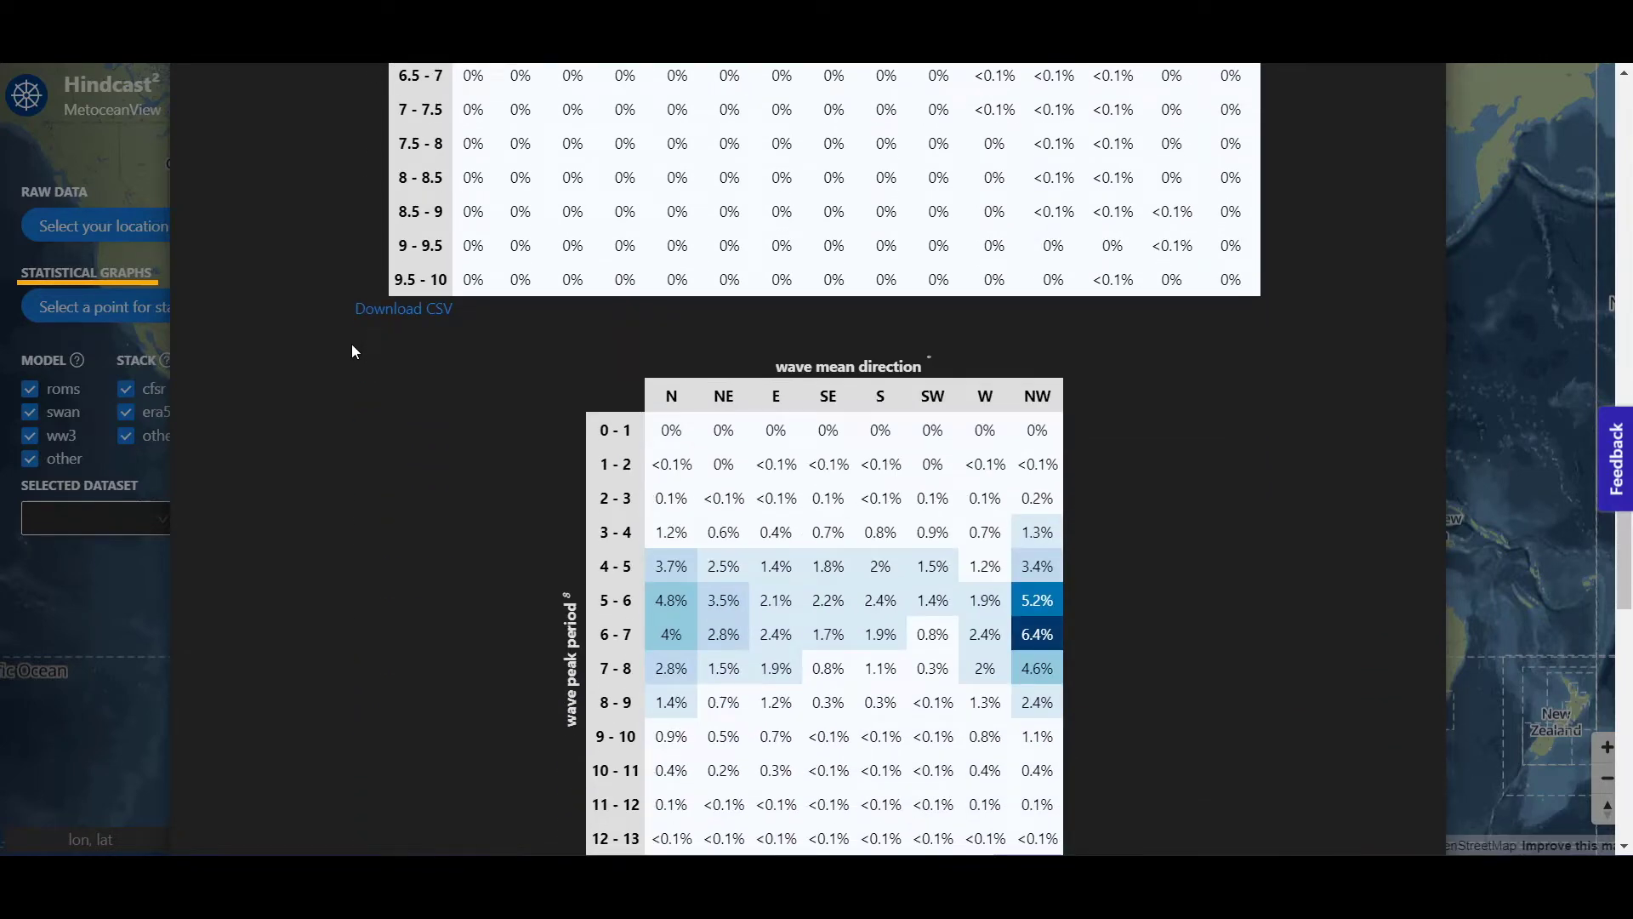
scroll(354, 351, "down", 4)
scroll(355, 350, "down", 5)
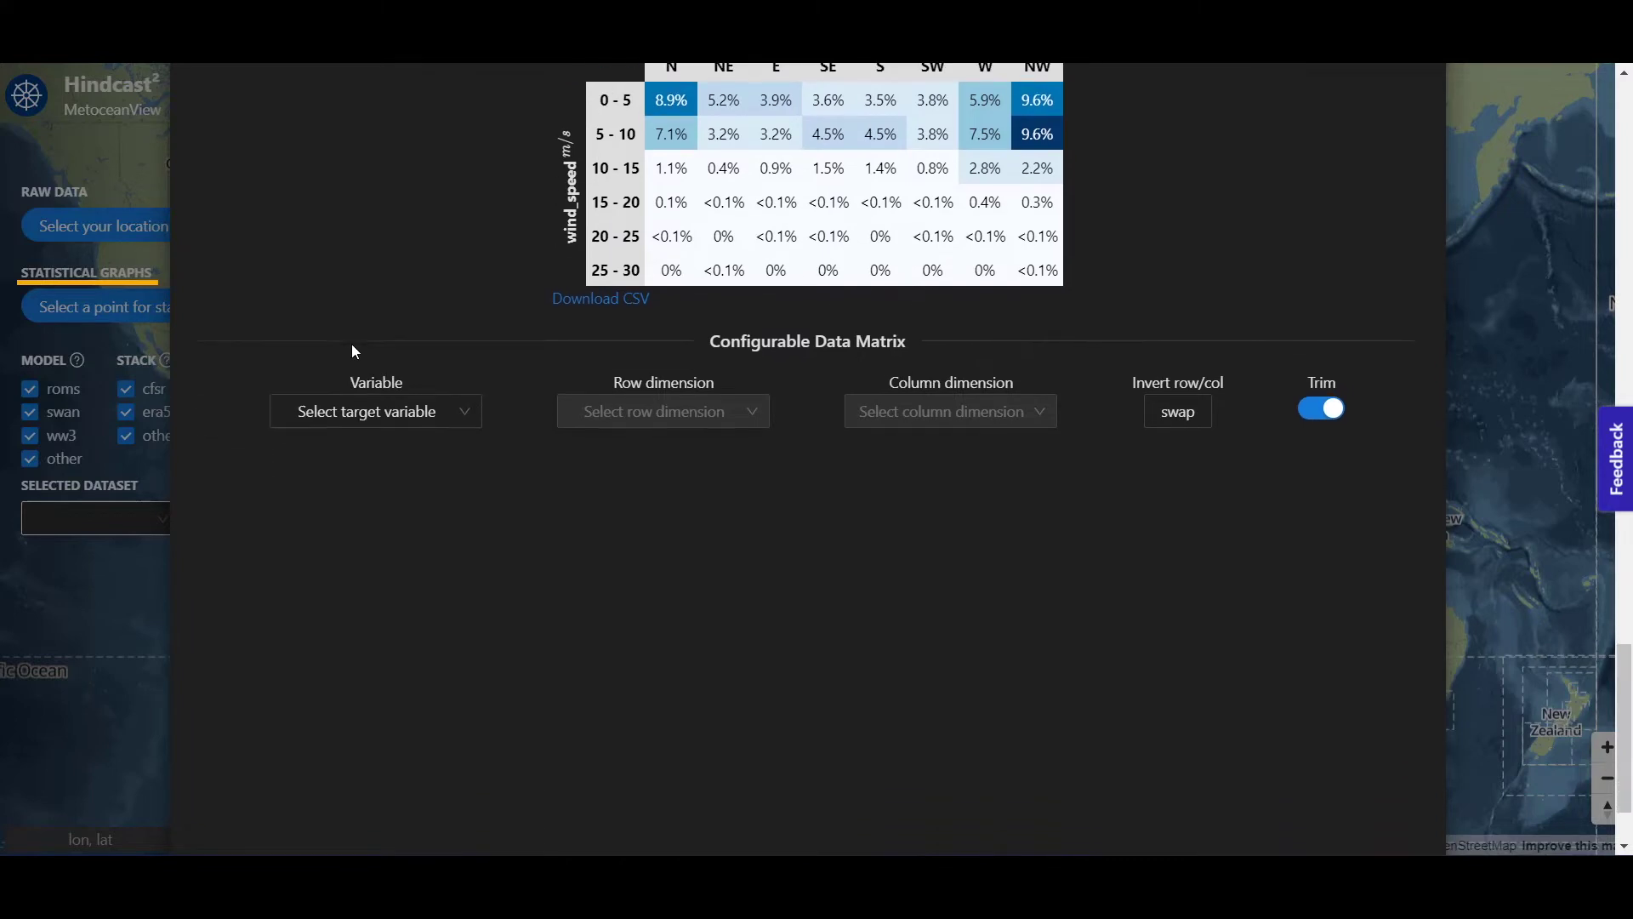
Configure a histogram_hs_dir data matrix with hs_bin rows and time columns.
left_click(454, 412)
left_click(405, 558)
left_click(710, 417)
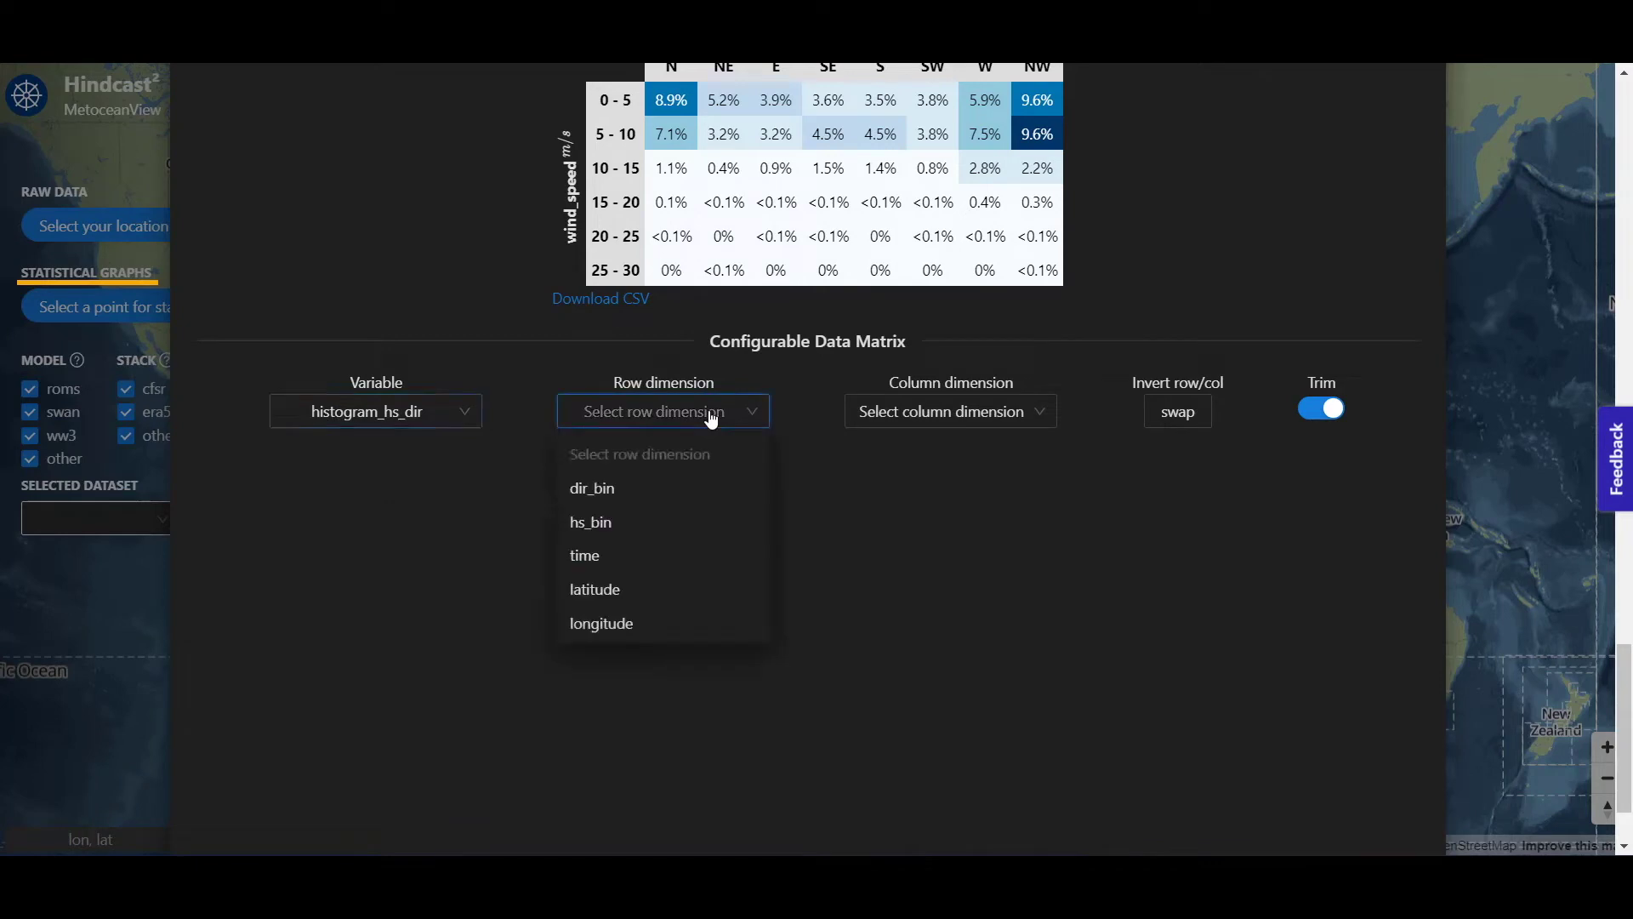
left_click(696, 521)
left_click(931, 414)
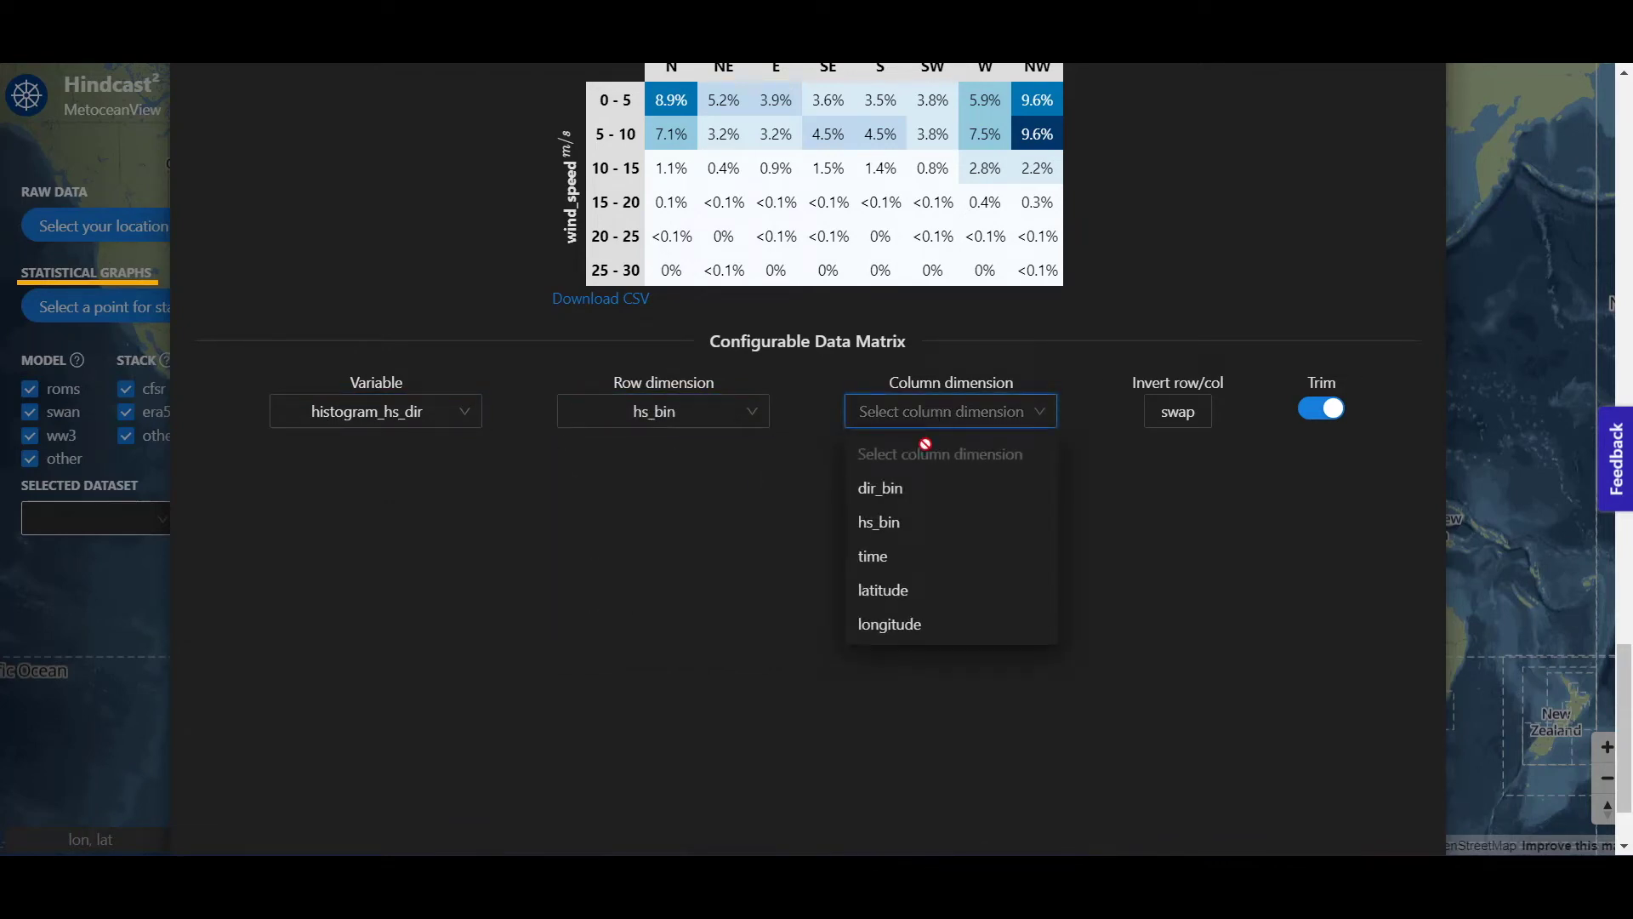
left_click(925, 557)
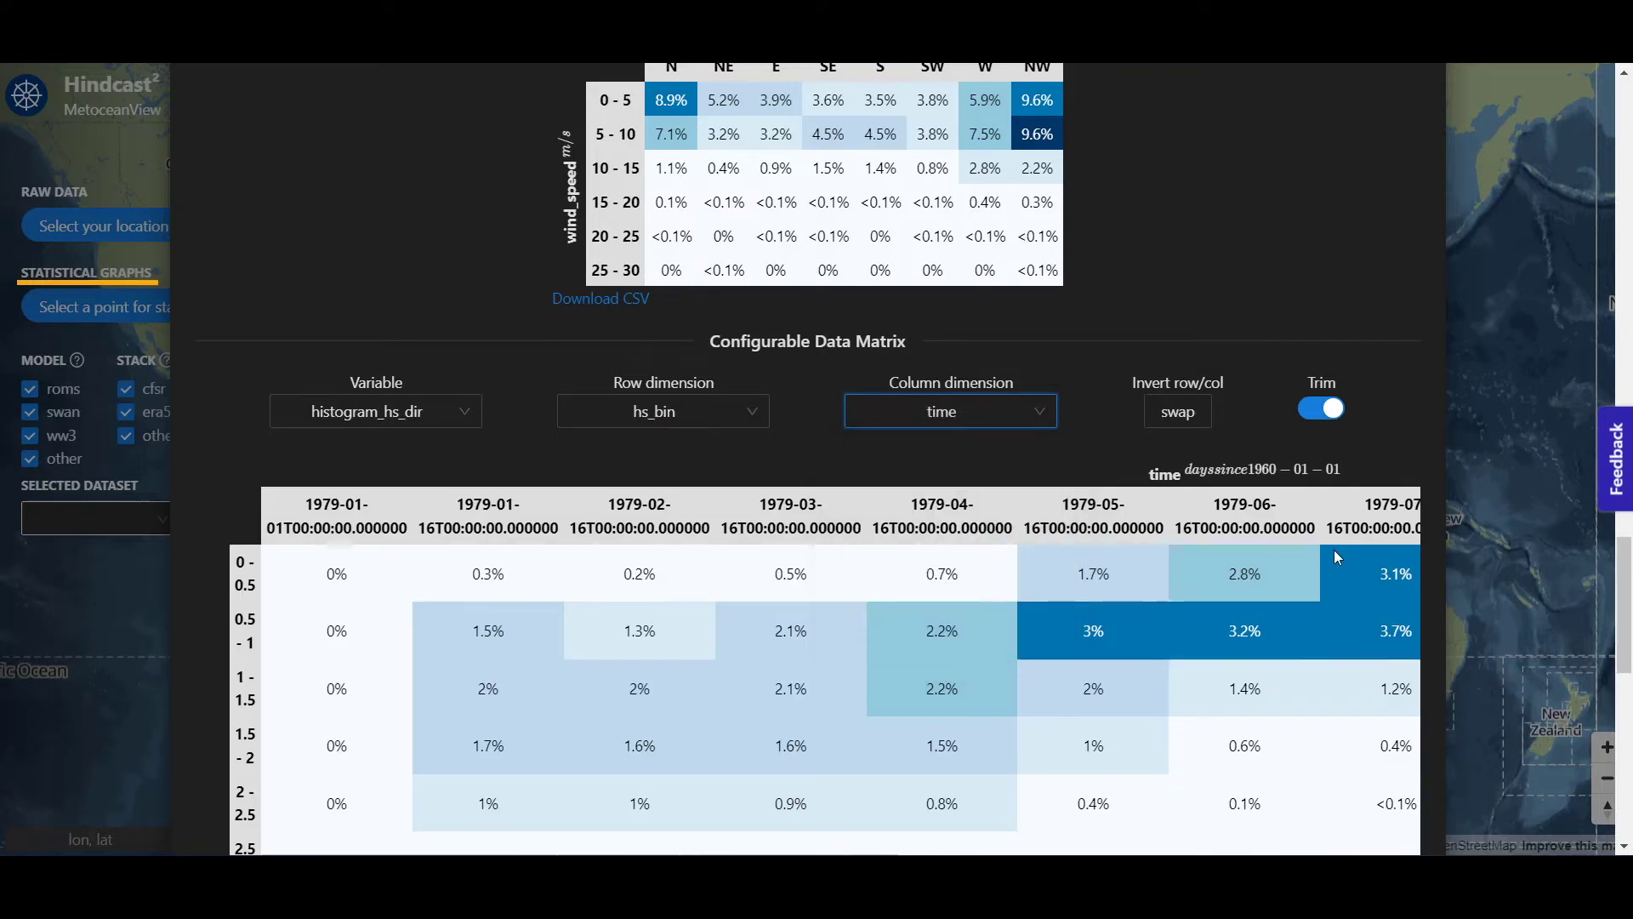
scroll(1335, 551, "up", 8)
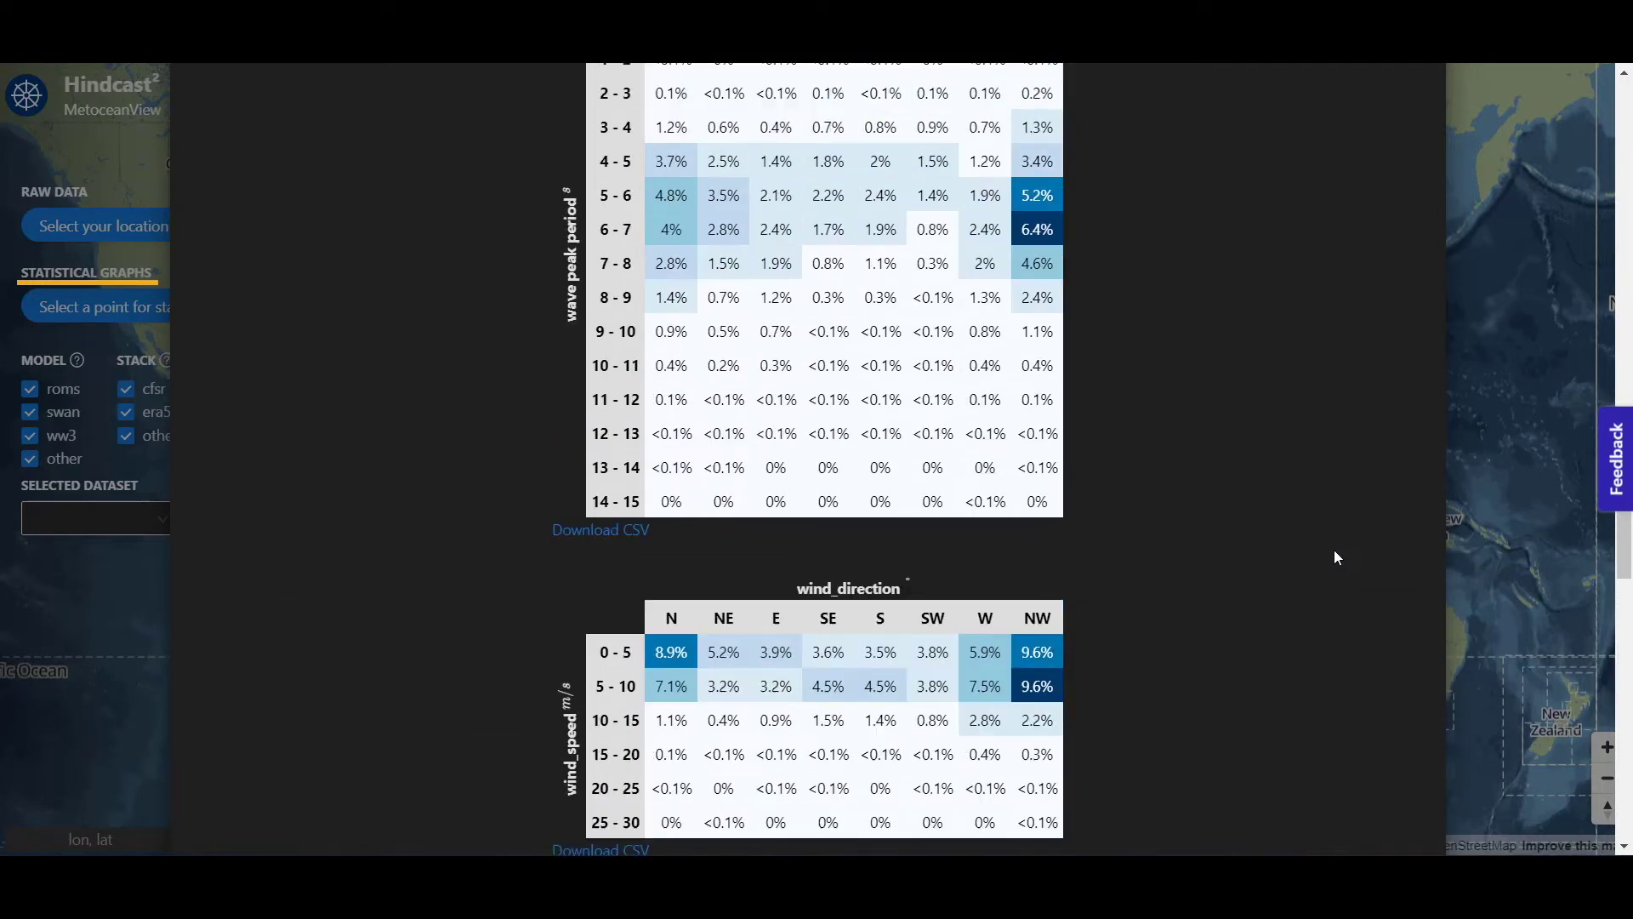
scroll(1334, 550, "up", 20)
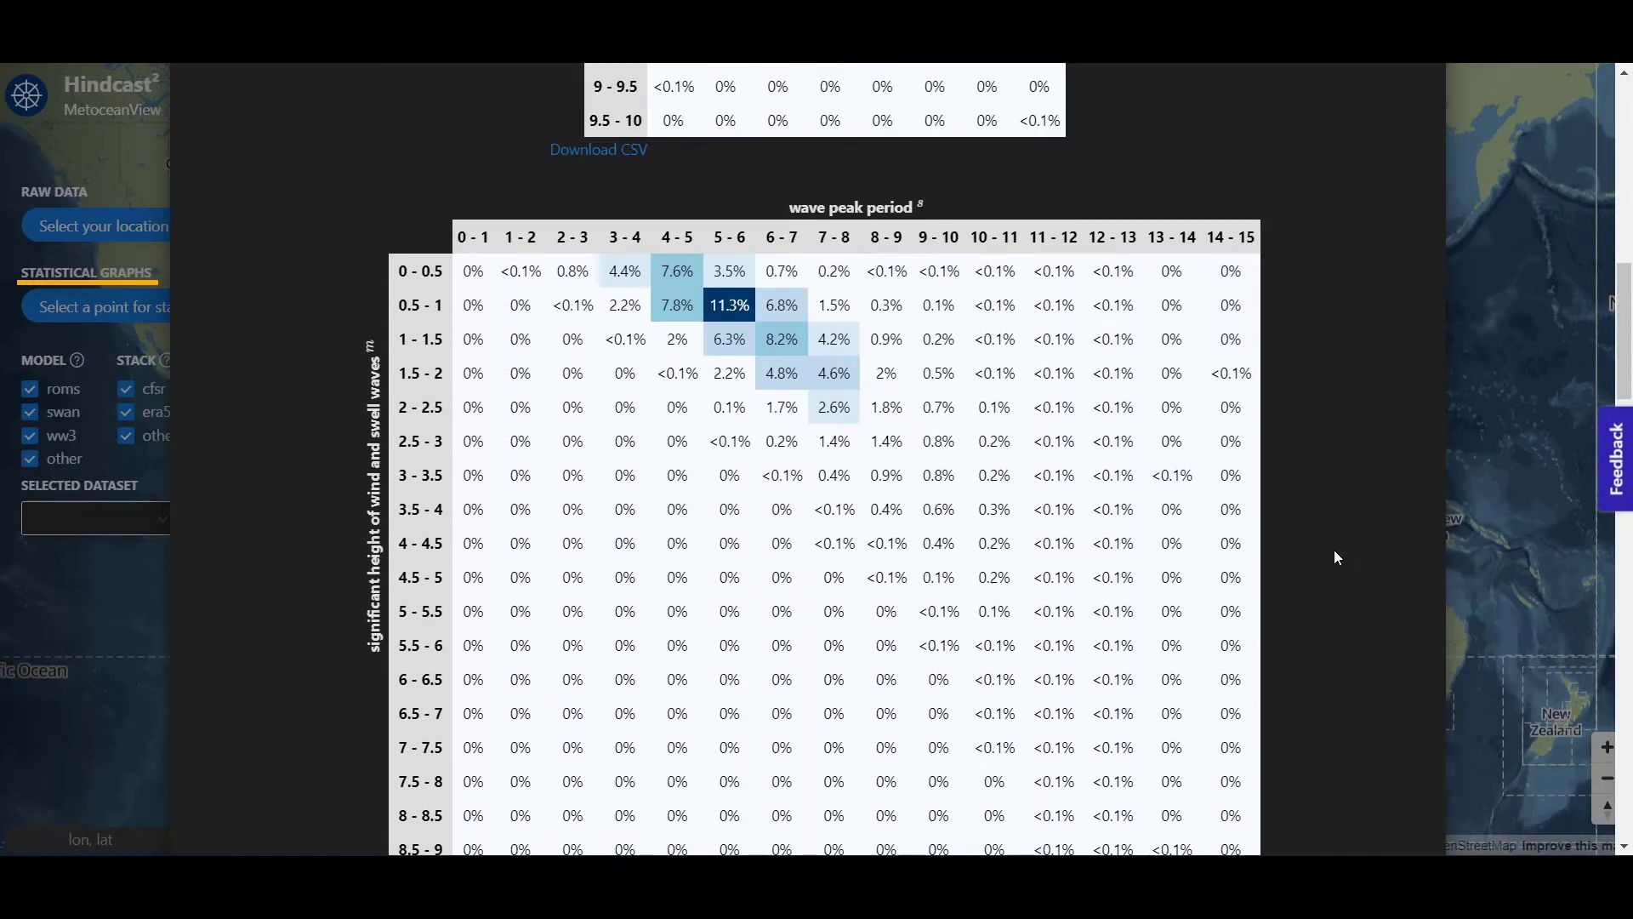
scroll(1334, 550, "up", 12)
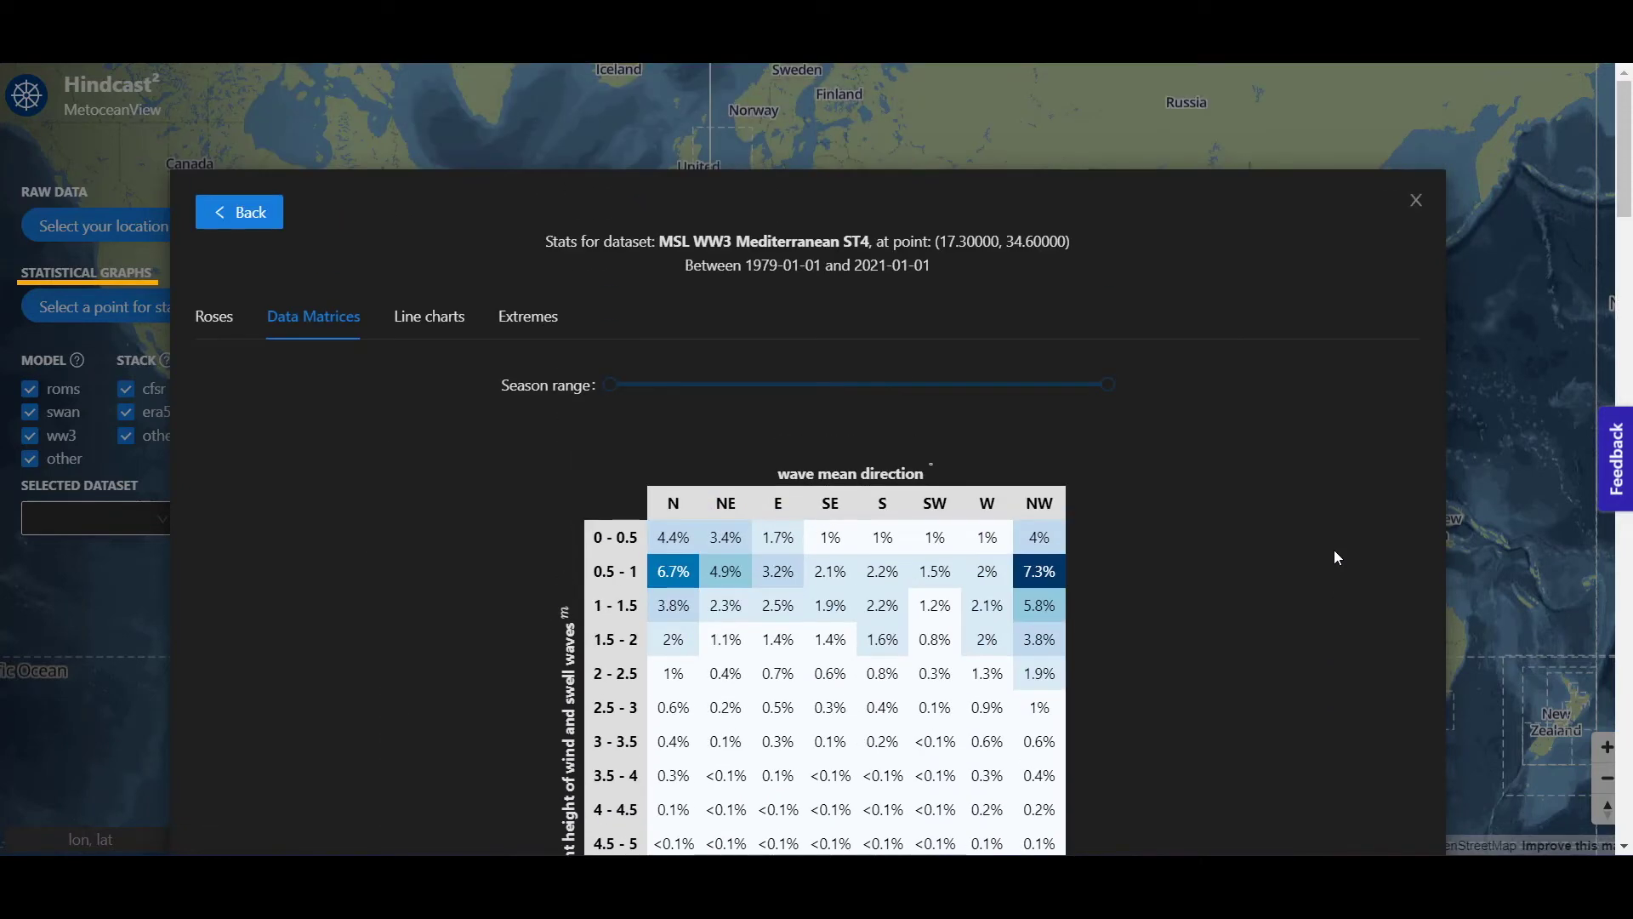
Show the Line charts and scroll through the monthly significant wave height curves.
left_click(423, 330)
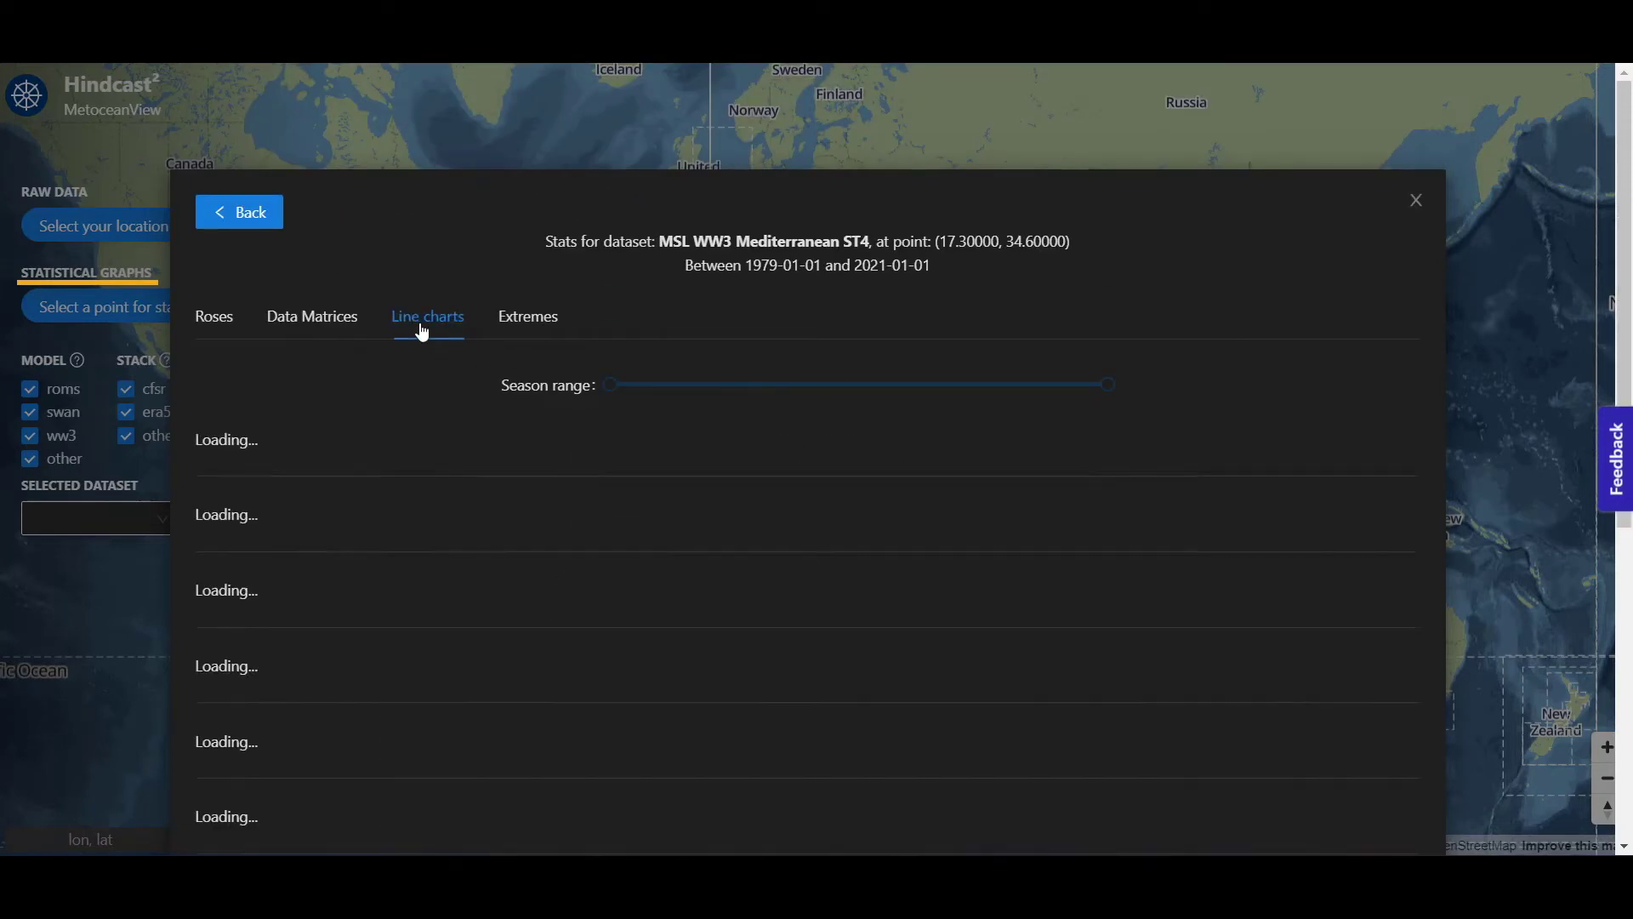
scroll(421, 330, "down", 1)
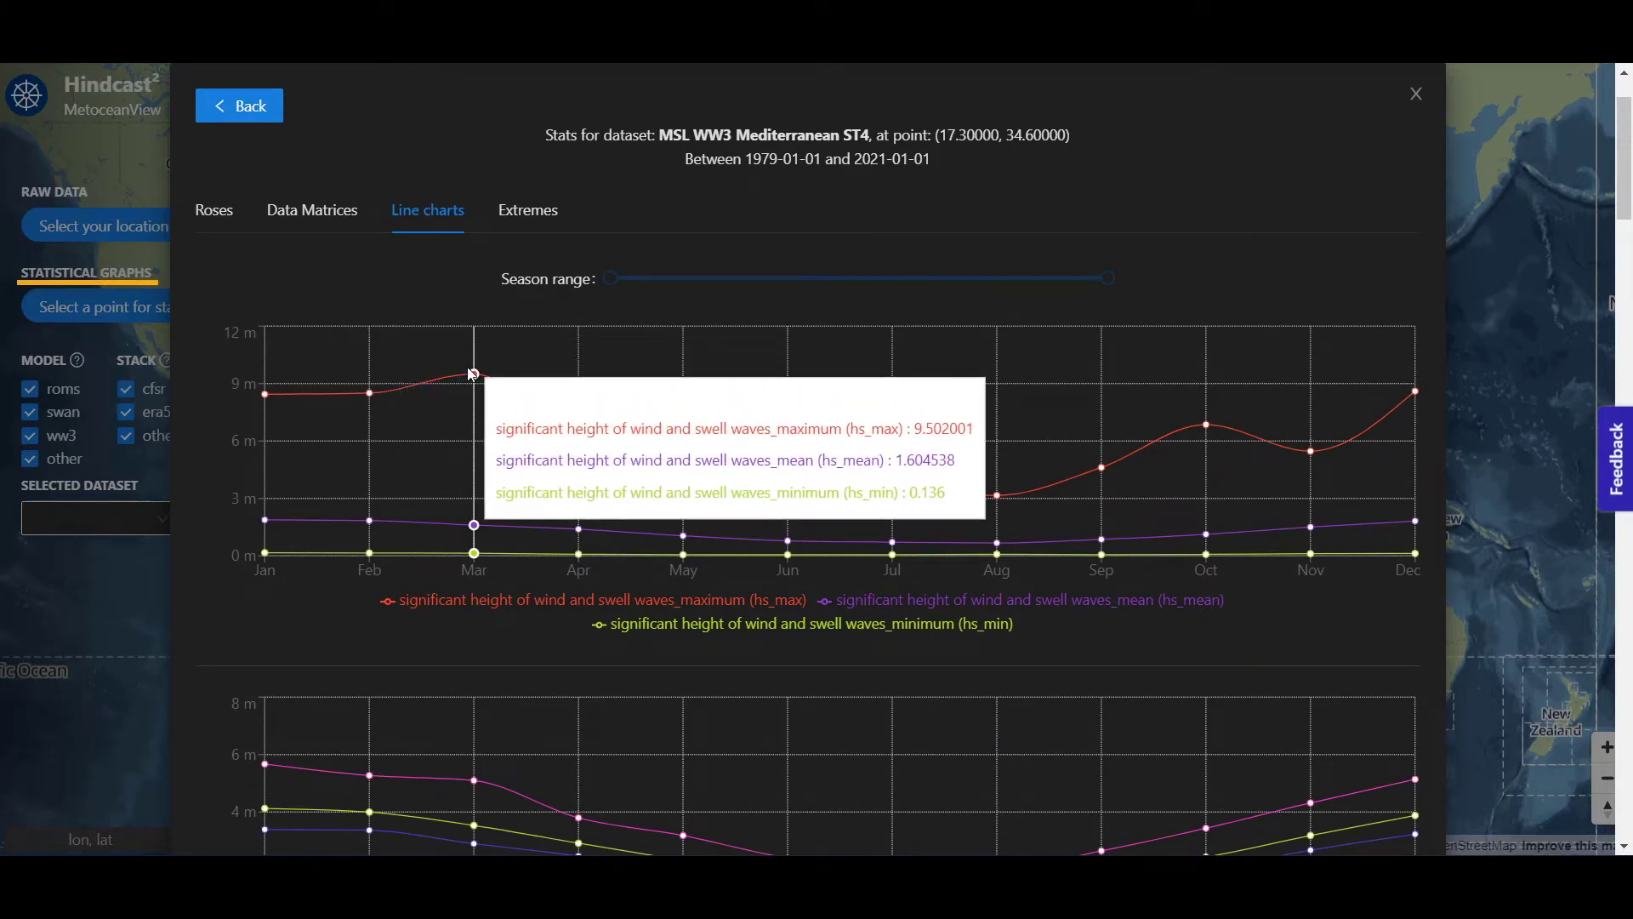
scroll(472, 371, "down", 3)
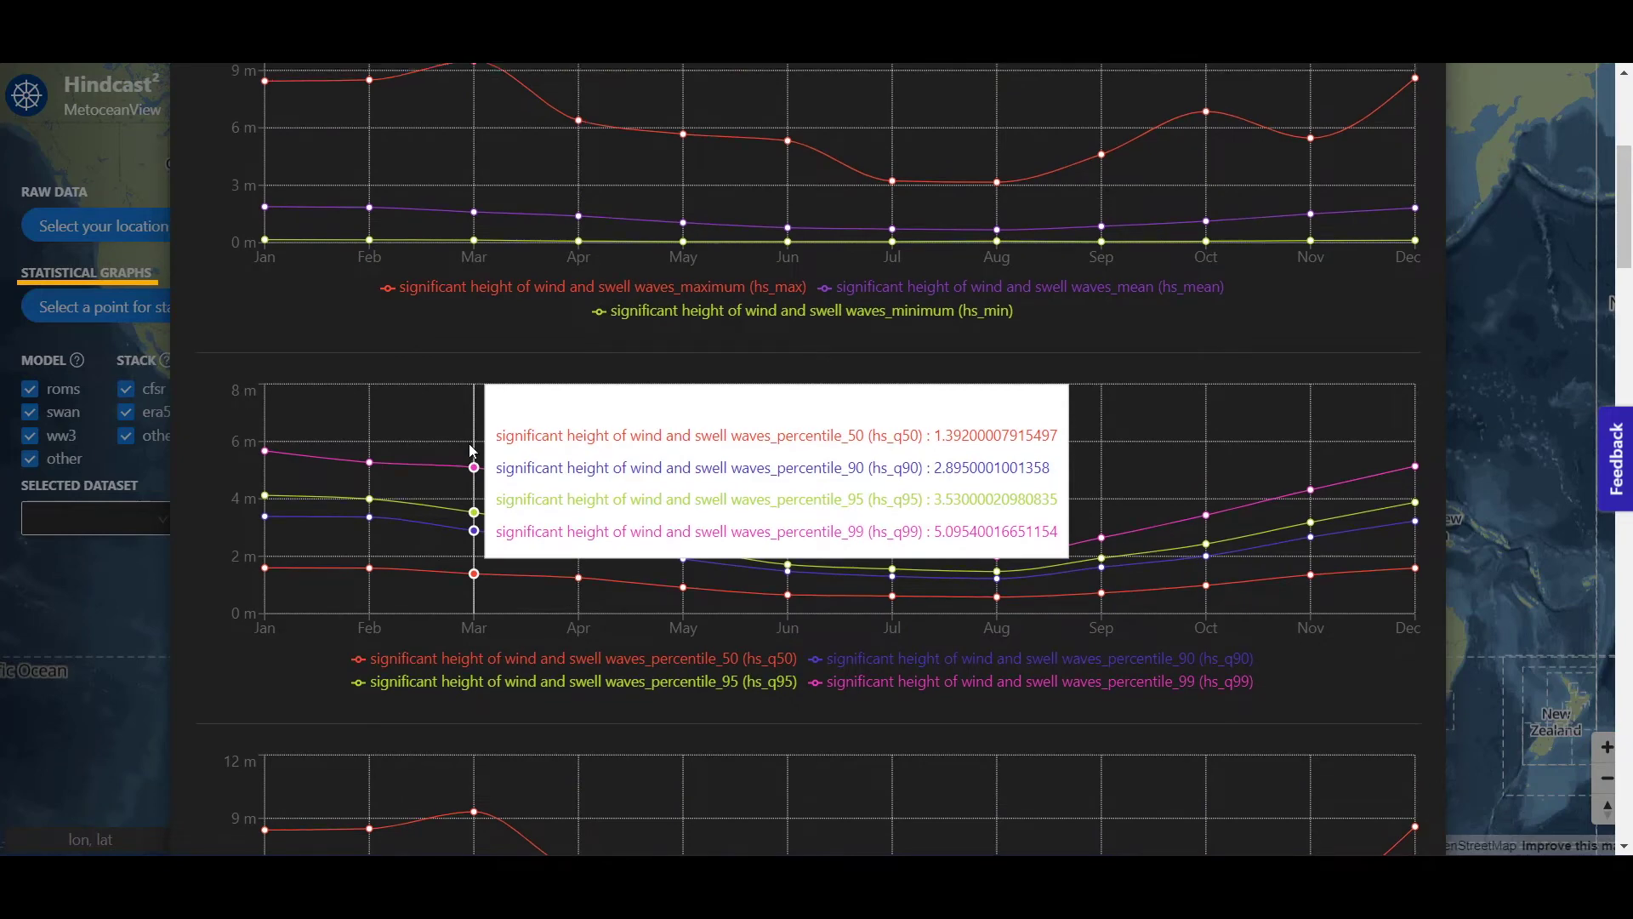
scroll(472, 447, "up", 4)
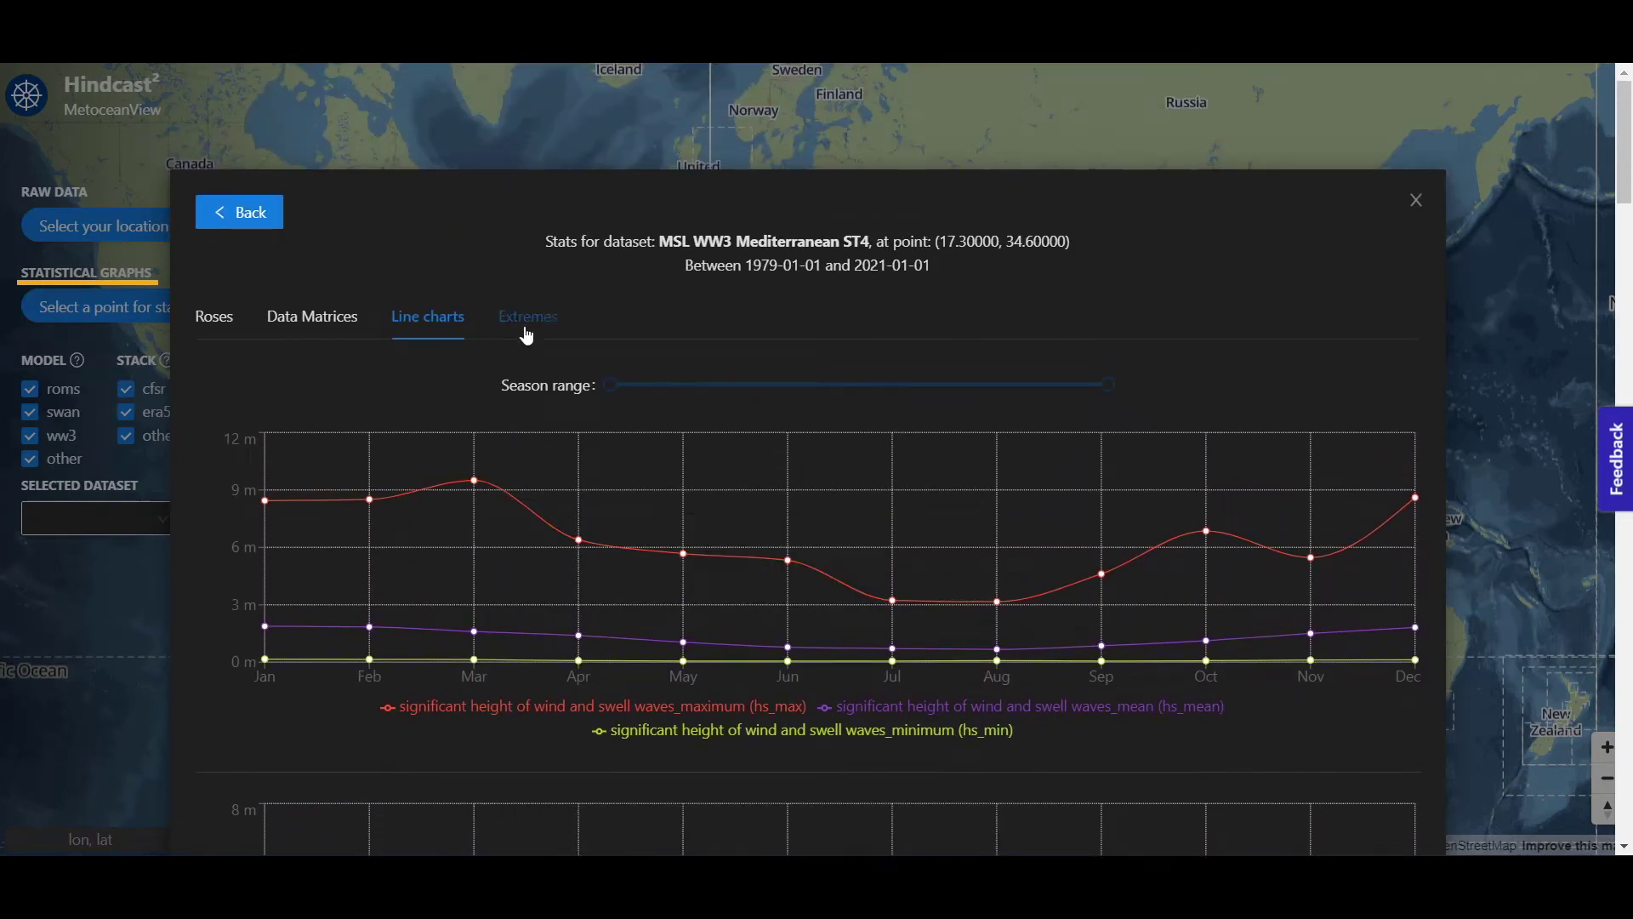
Review the June return-period extremes, then close the statistics window.
left_click(526, 333)
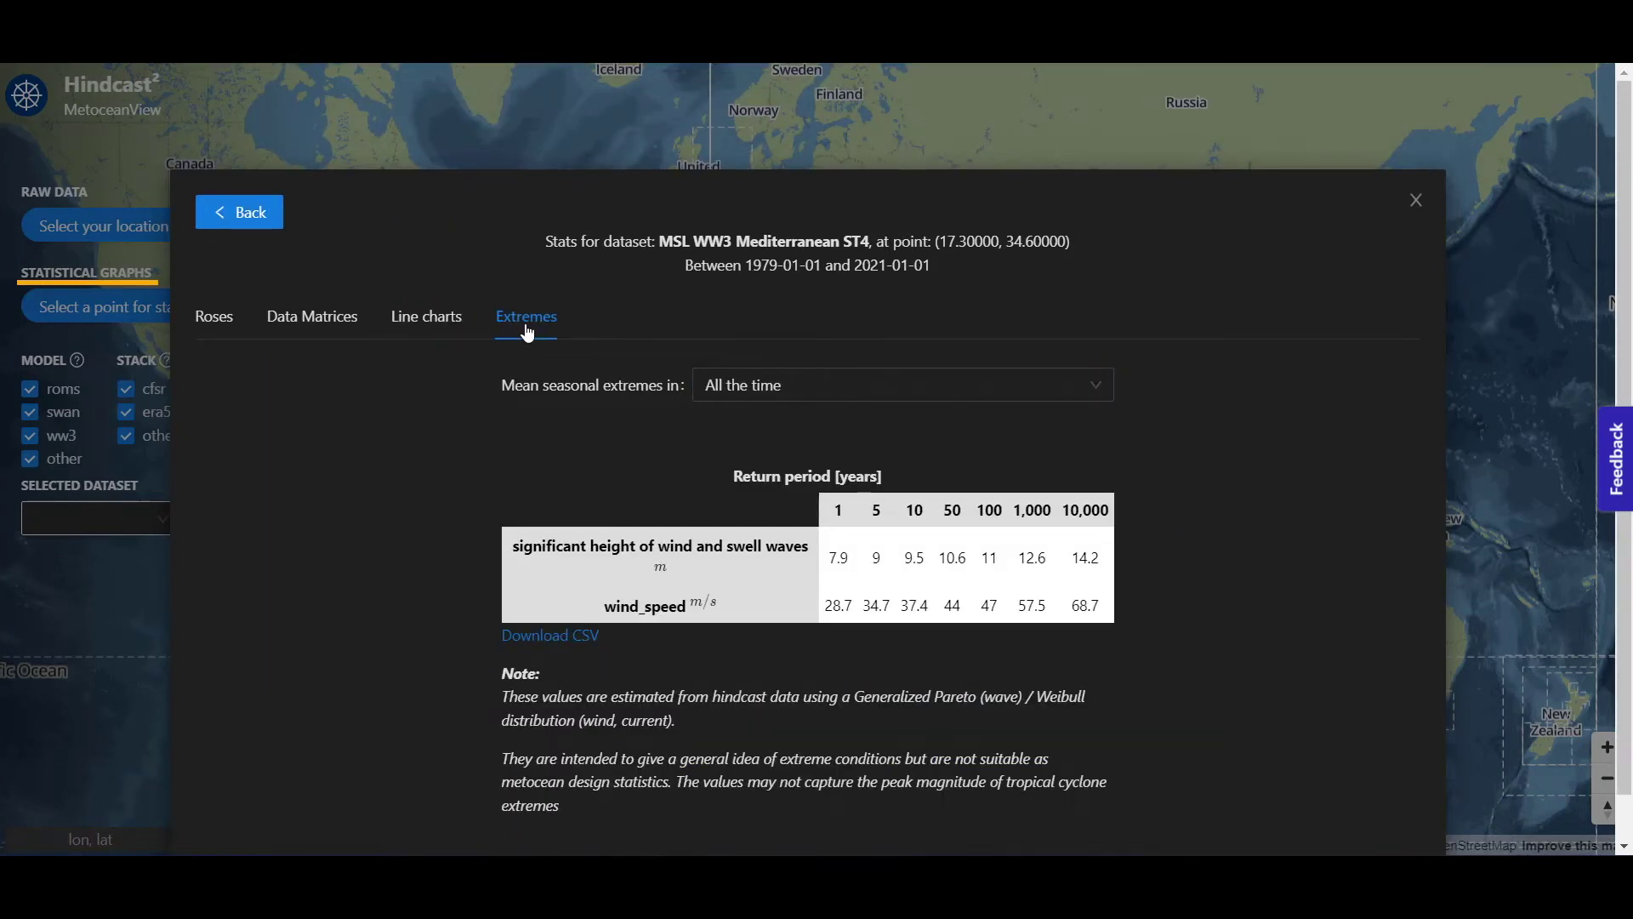
left_click(845, 394)
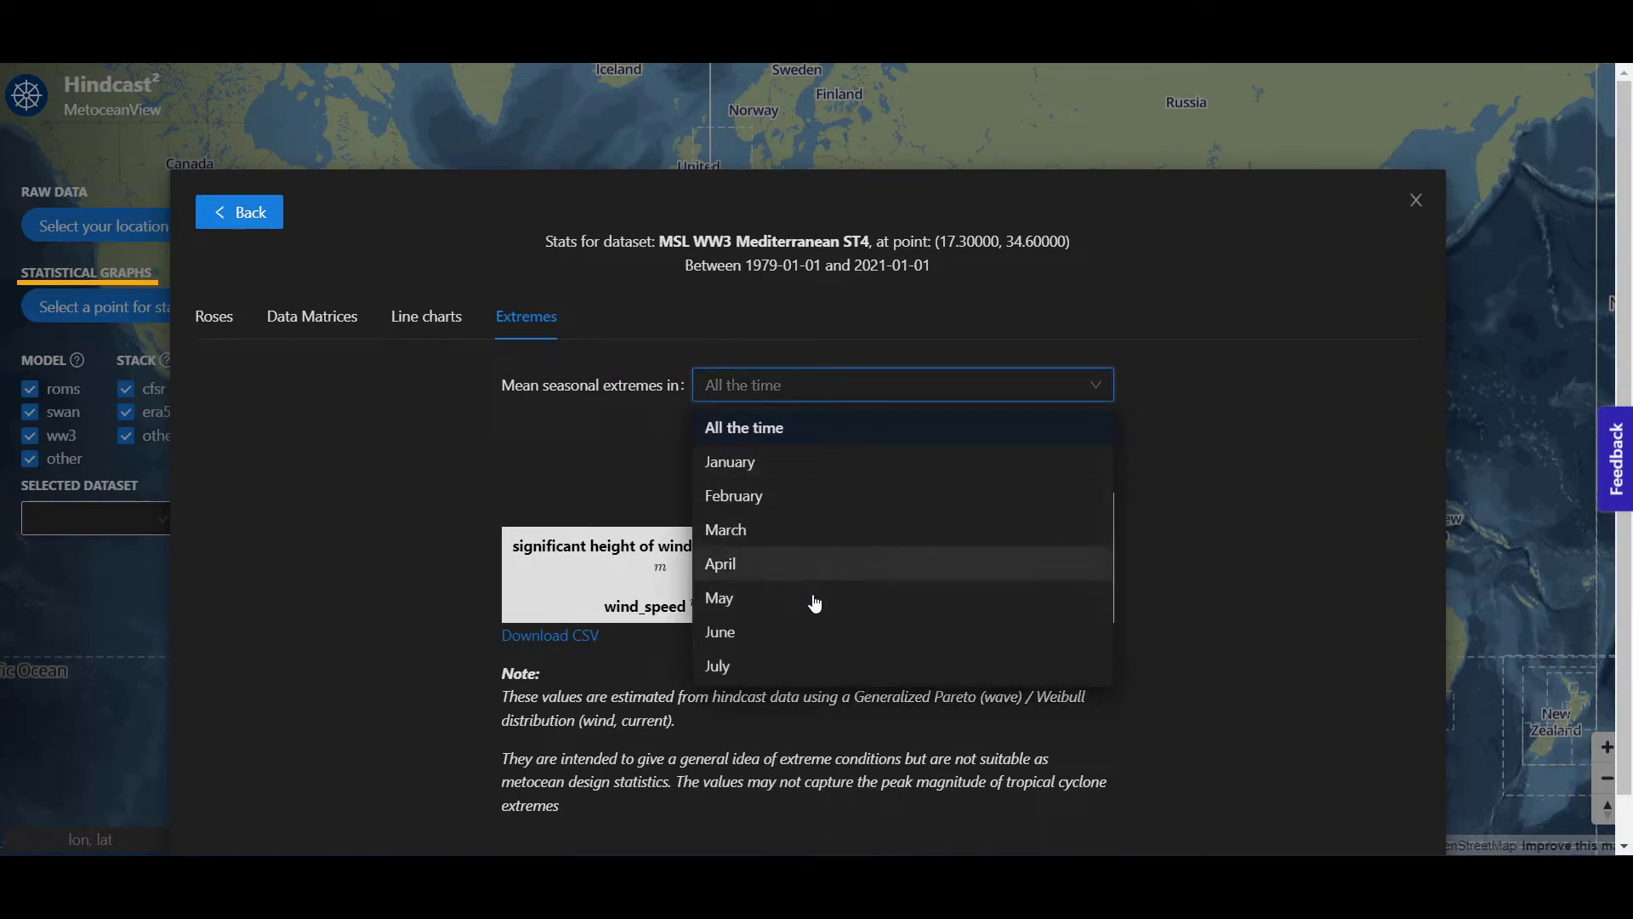
left_click(803, 636)
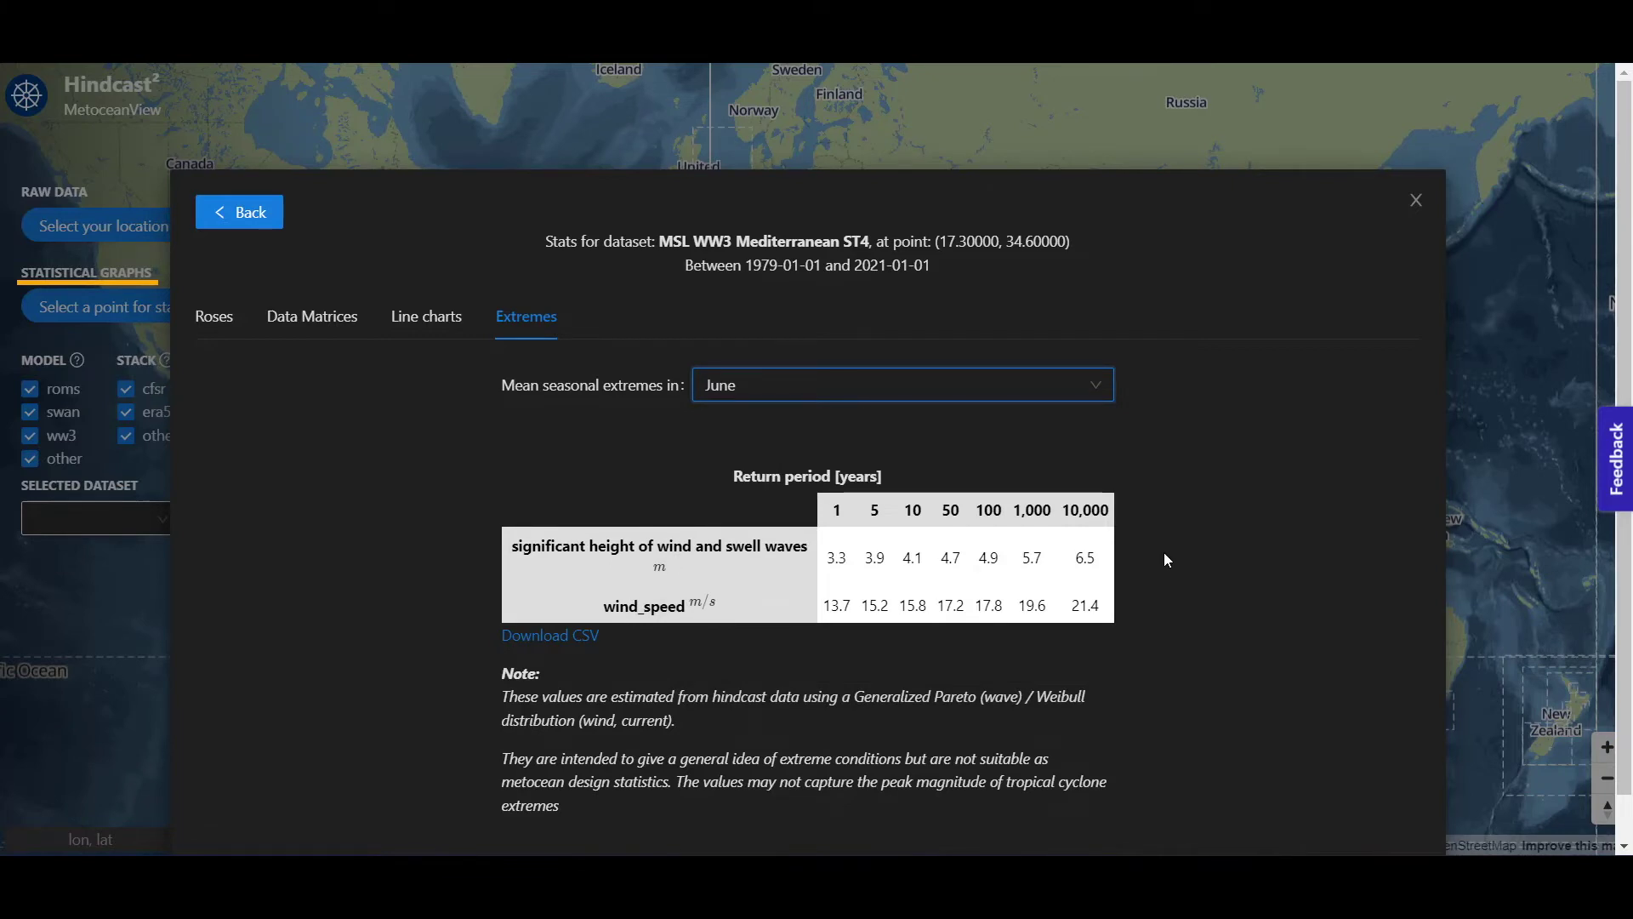
left_click(1417, 200)
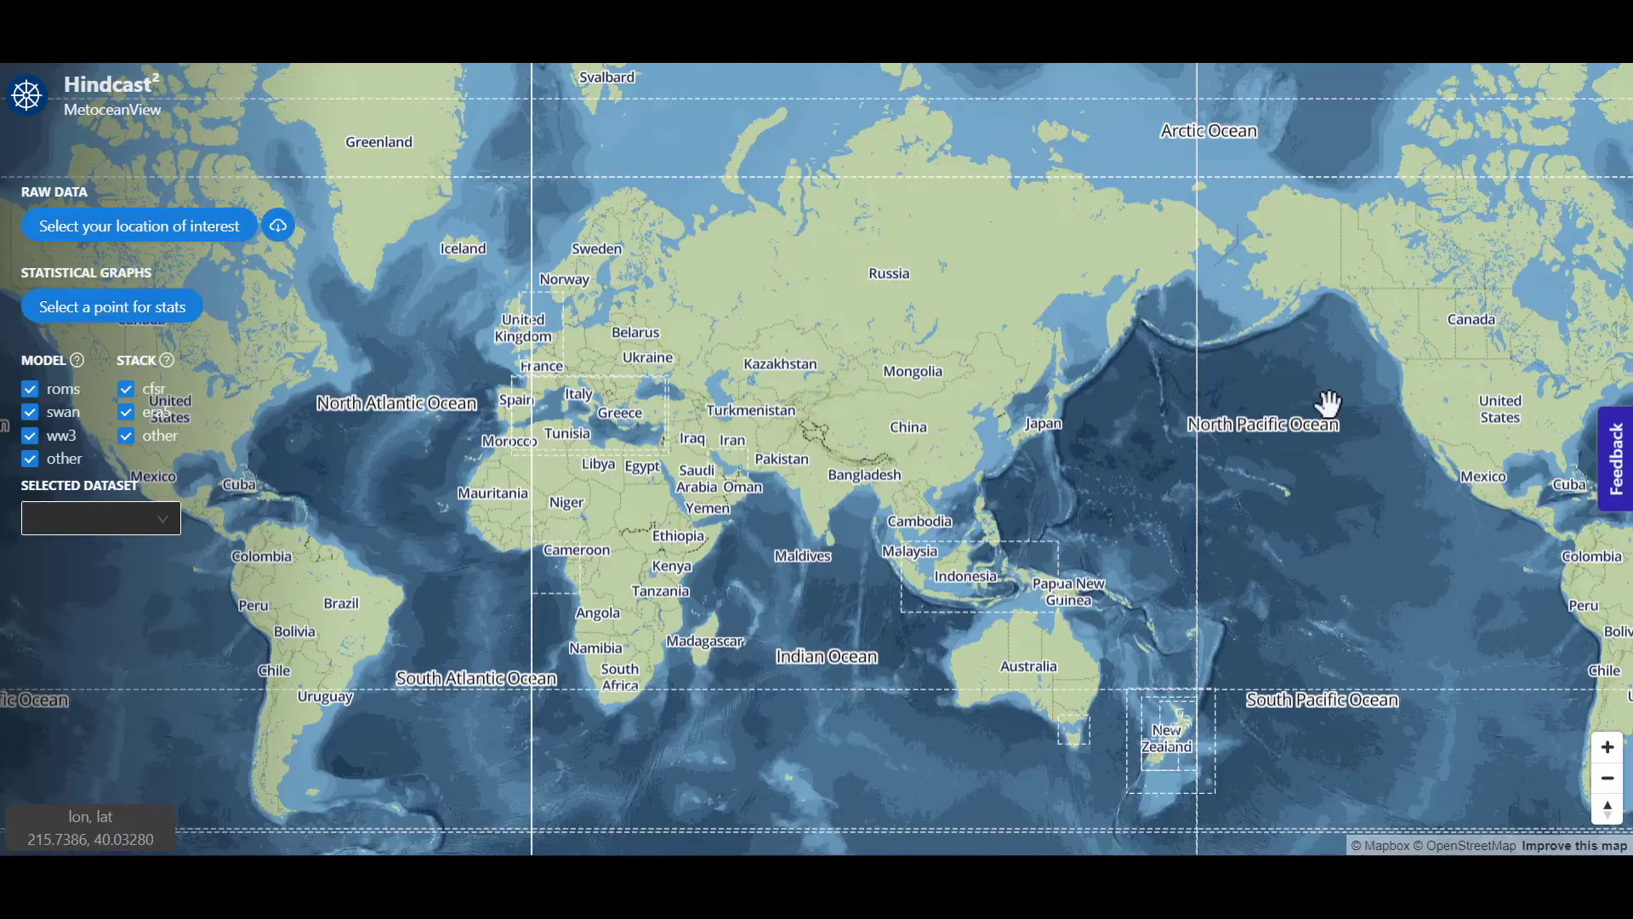
Pick a Moana Surface location off New Zealand and select 20 grid points near 163.37, -39.56.
left_click(147, 231)
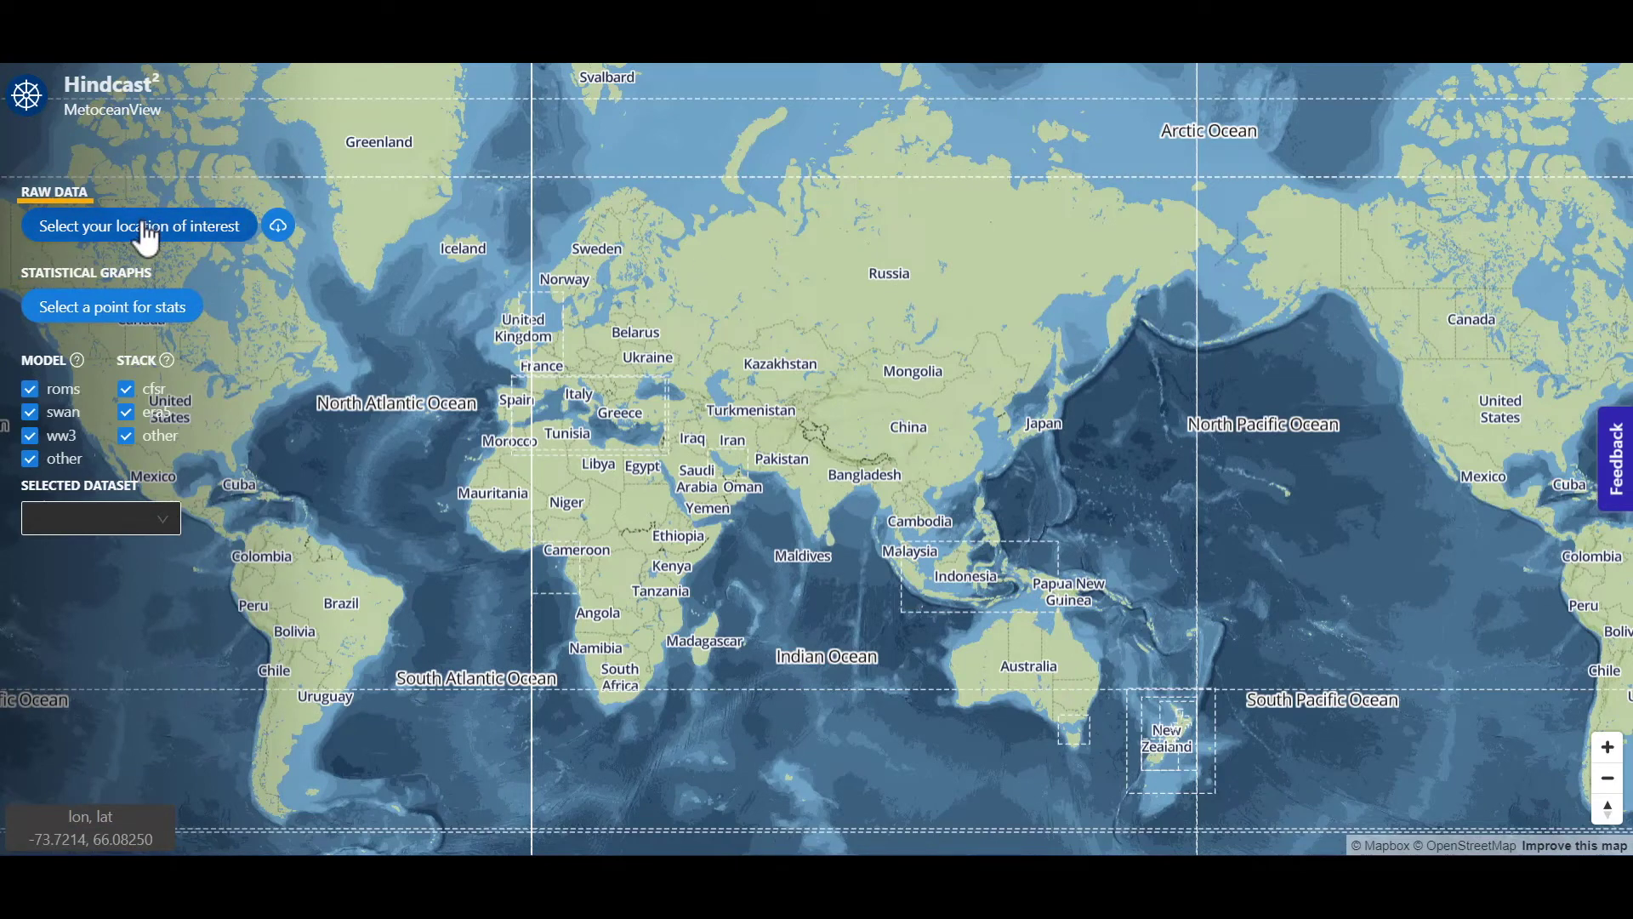
left_click(143, 228)
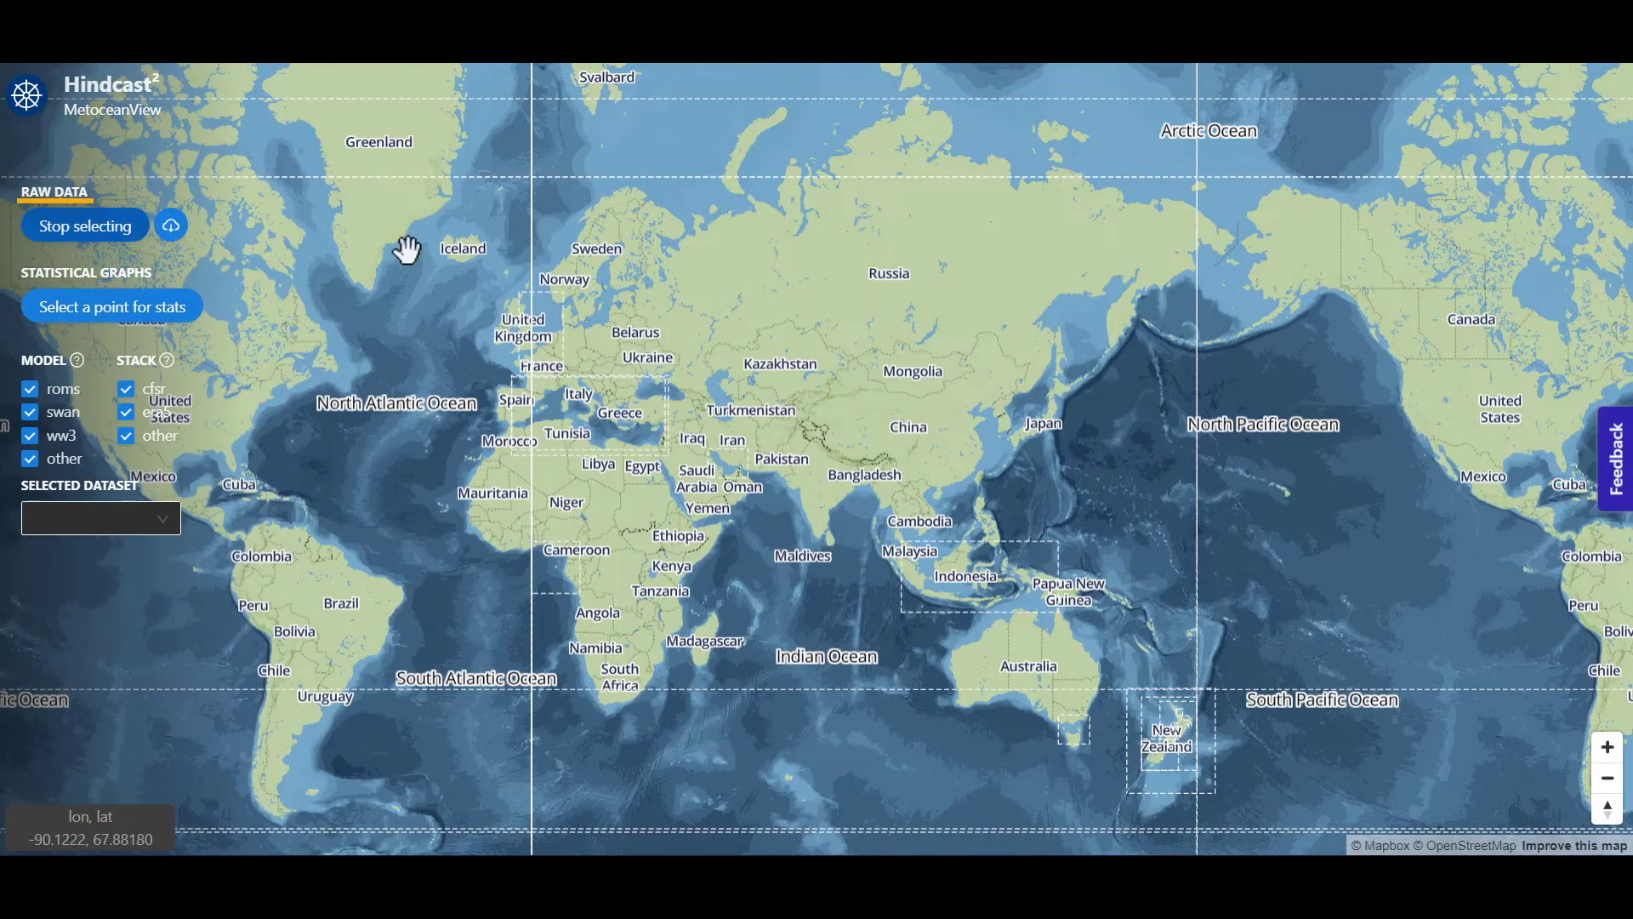
left_click(1138, 723)
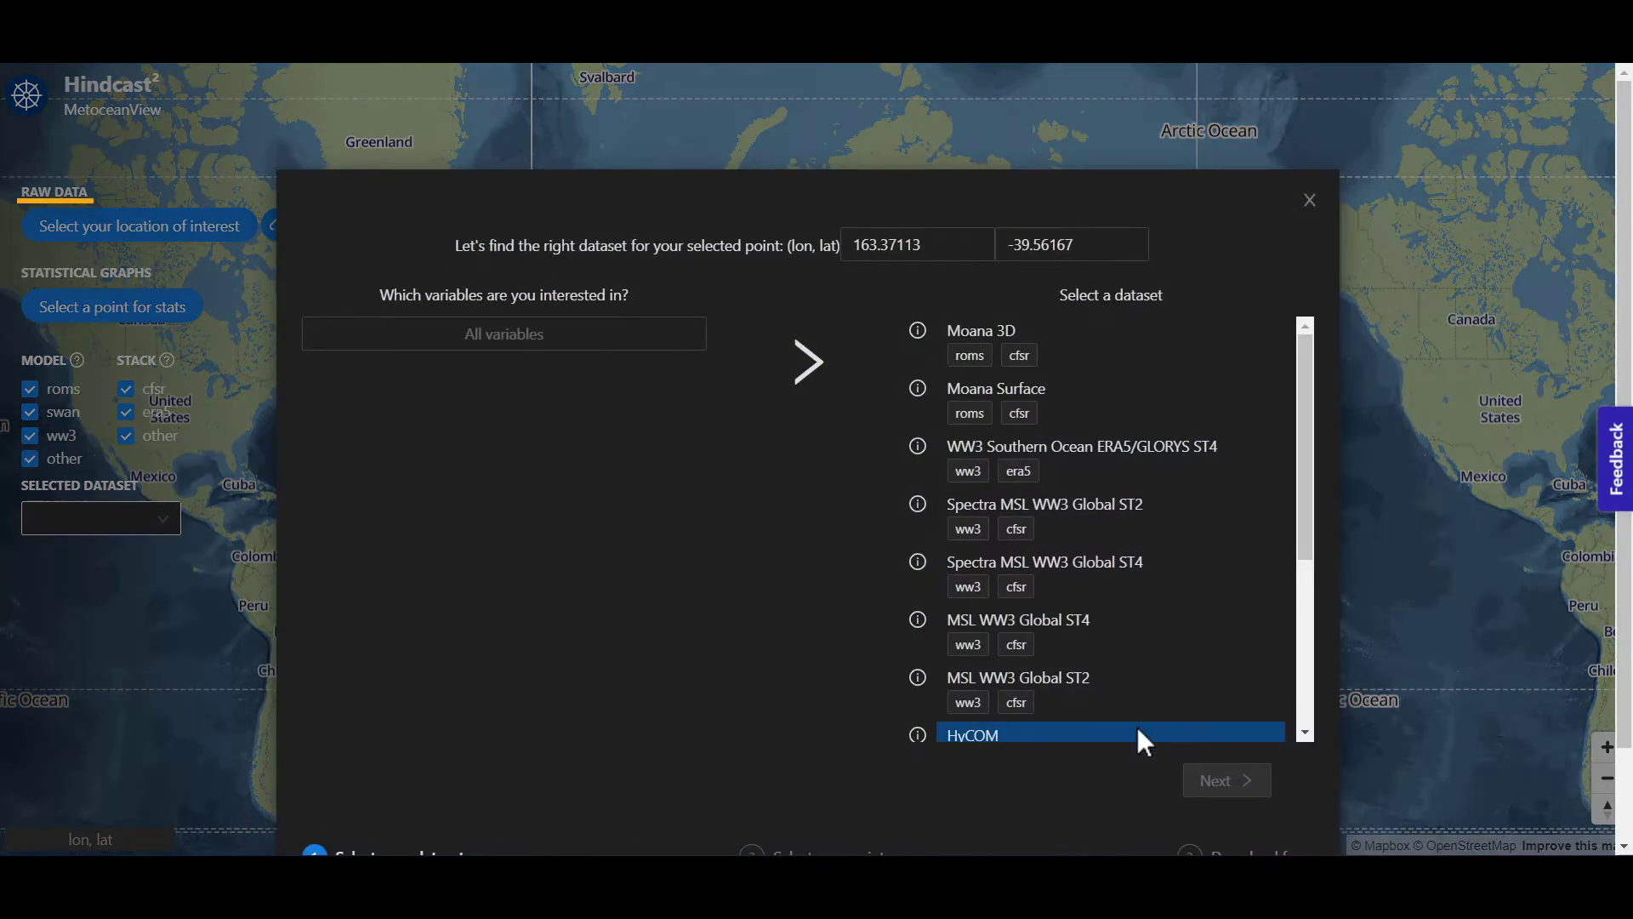
left_click(532, 344)
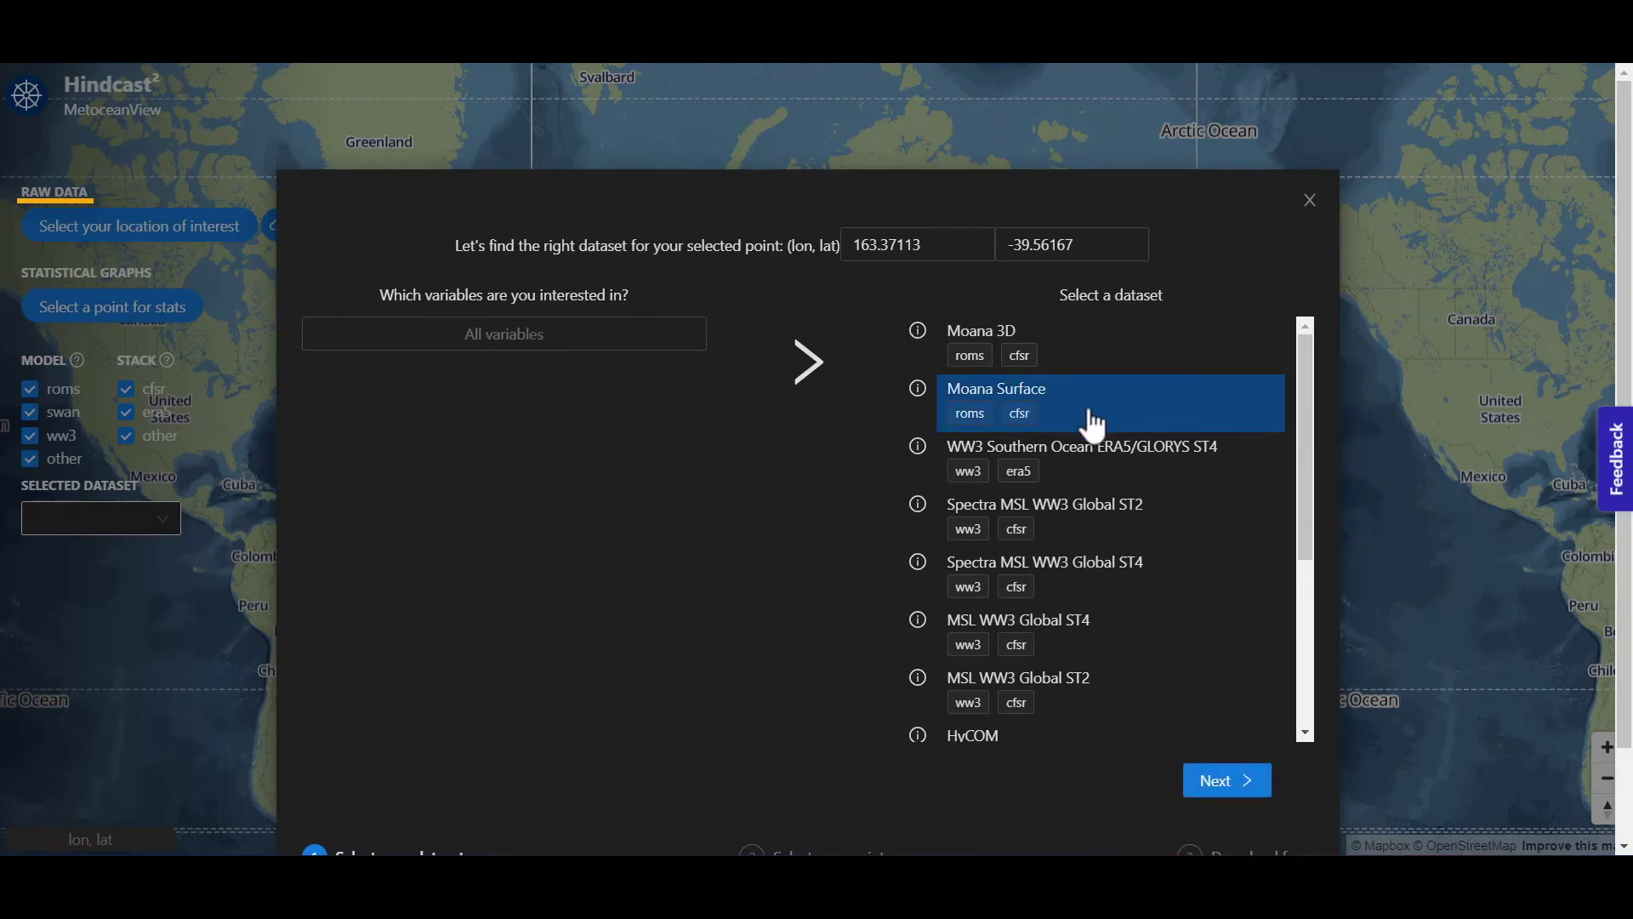
left_click(1227, 781)
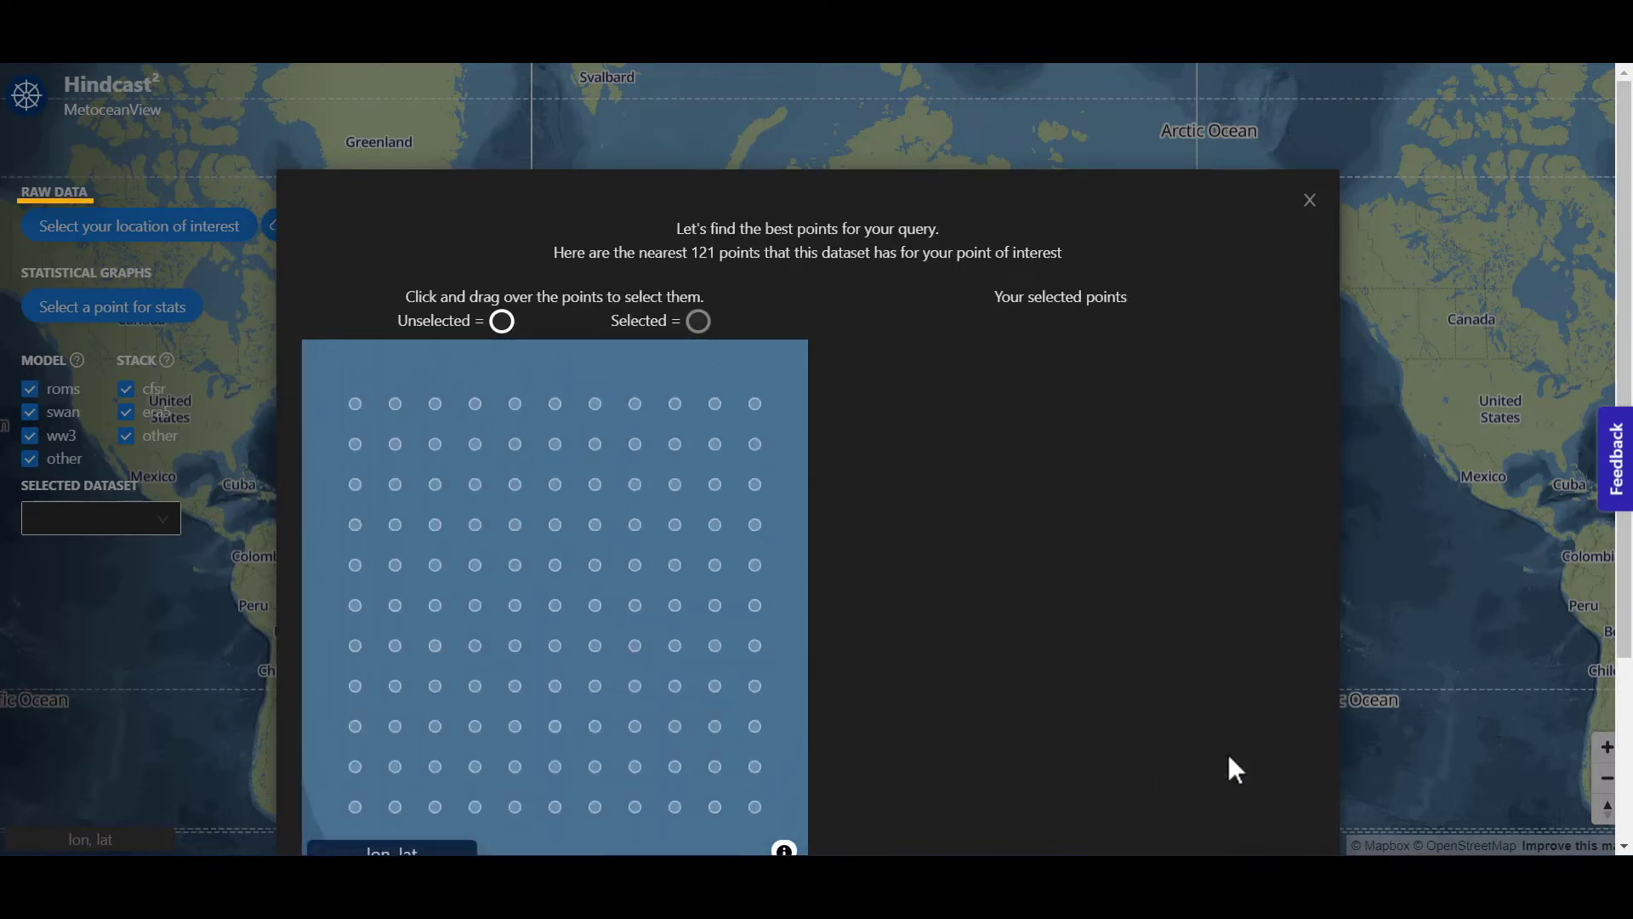
left_click_drag(451, 500, 645, 679)
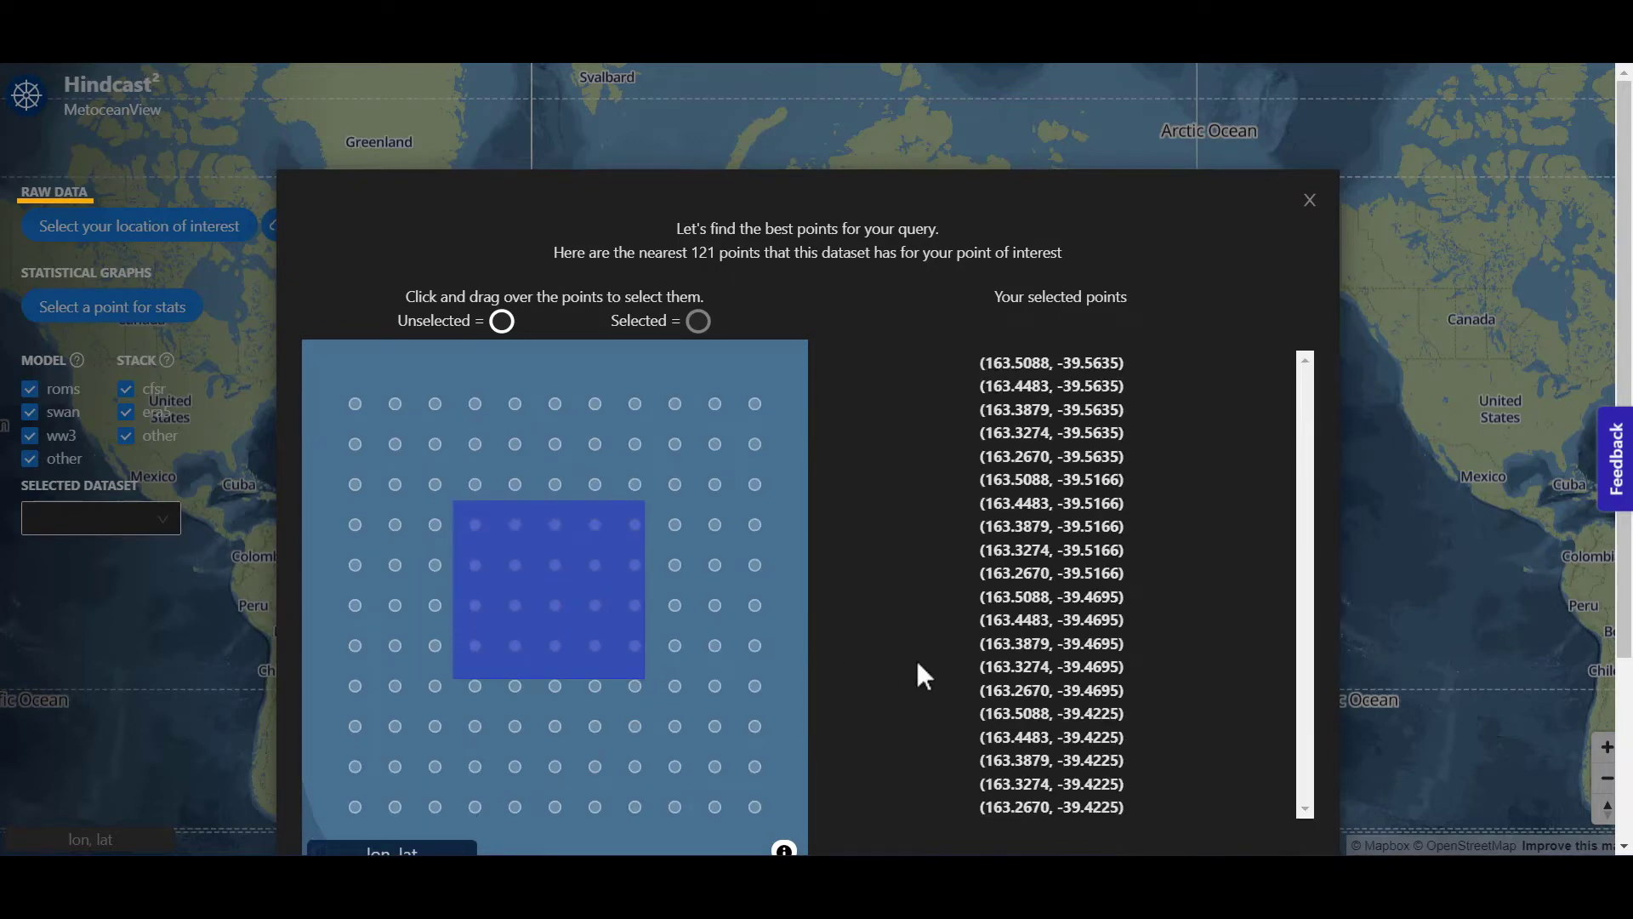
scroll(915, 657, "down", 3)
Include every variable in the Moana Surface download form.
left_click(1273, 687)
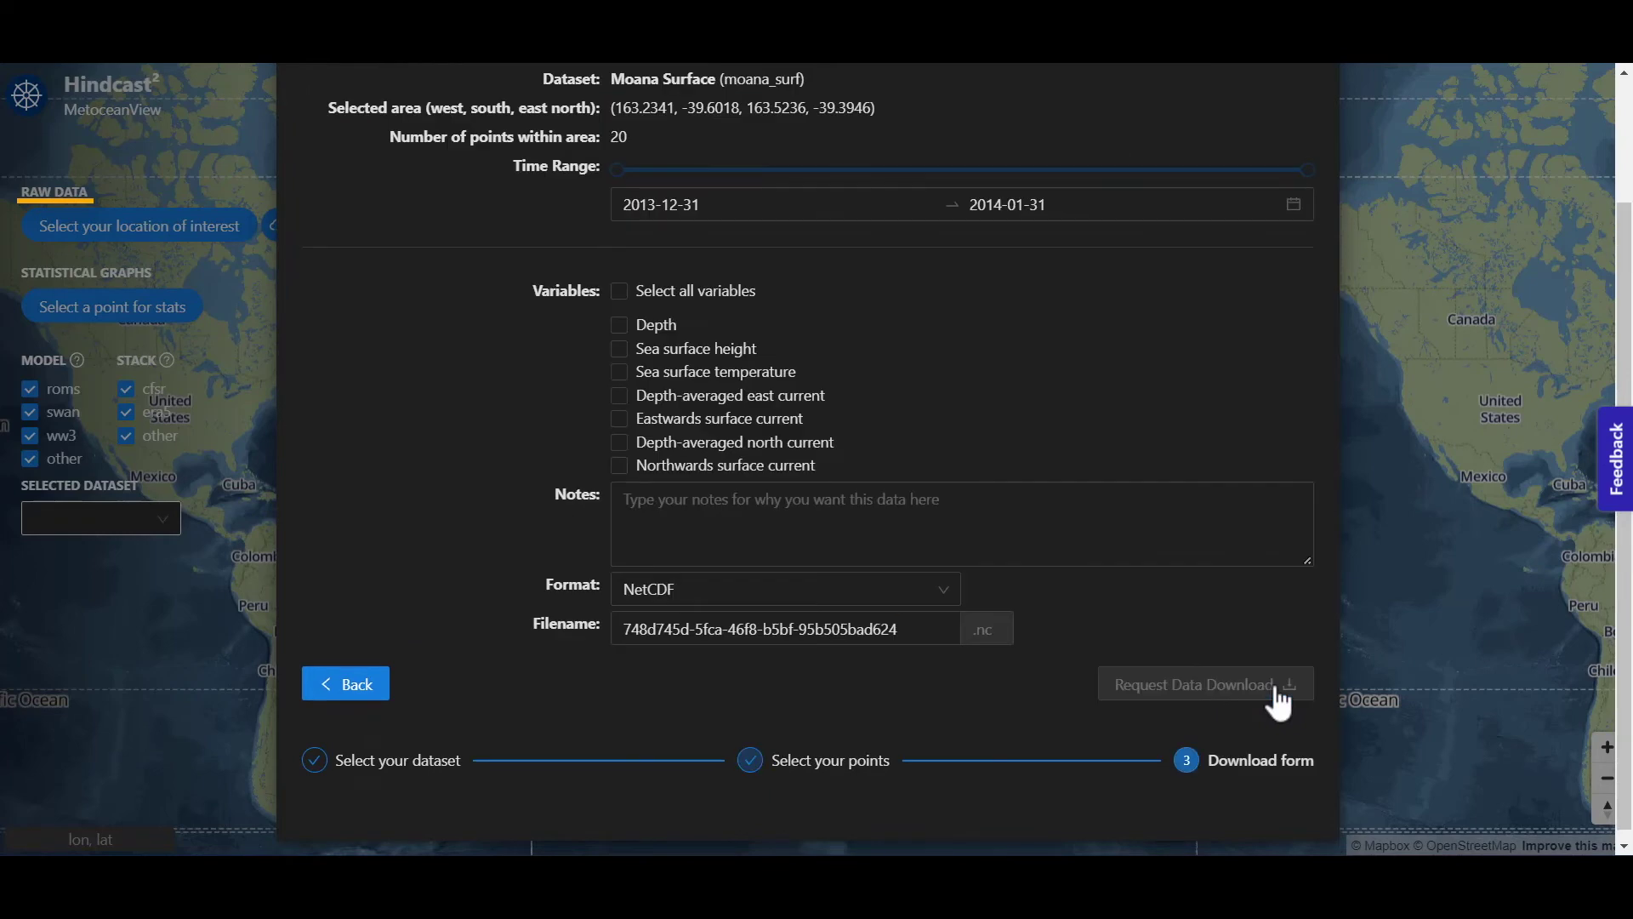
scroll(1226, 653, "up", 2)
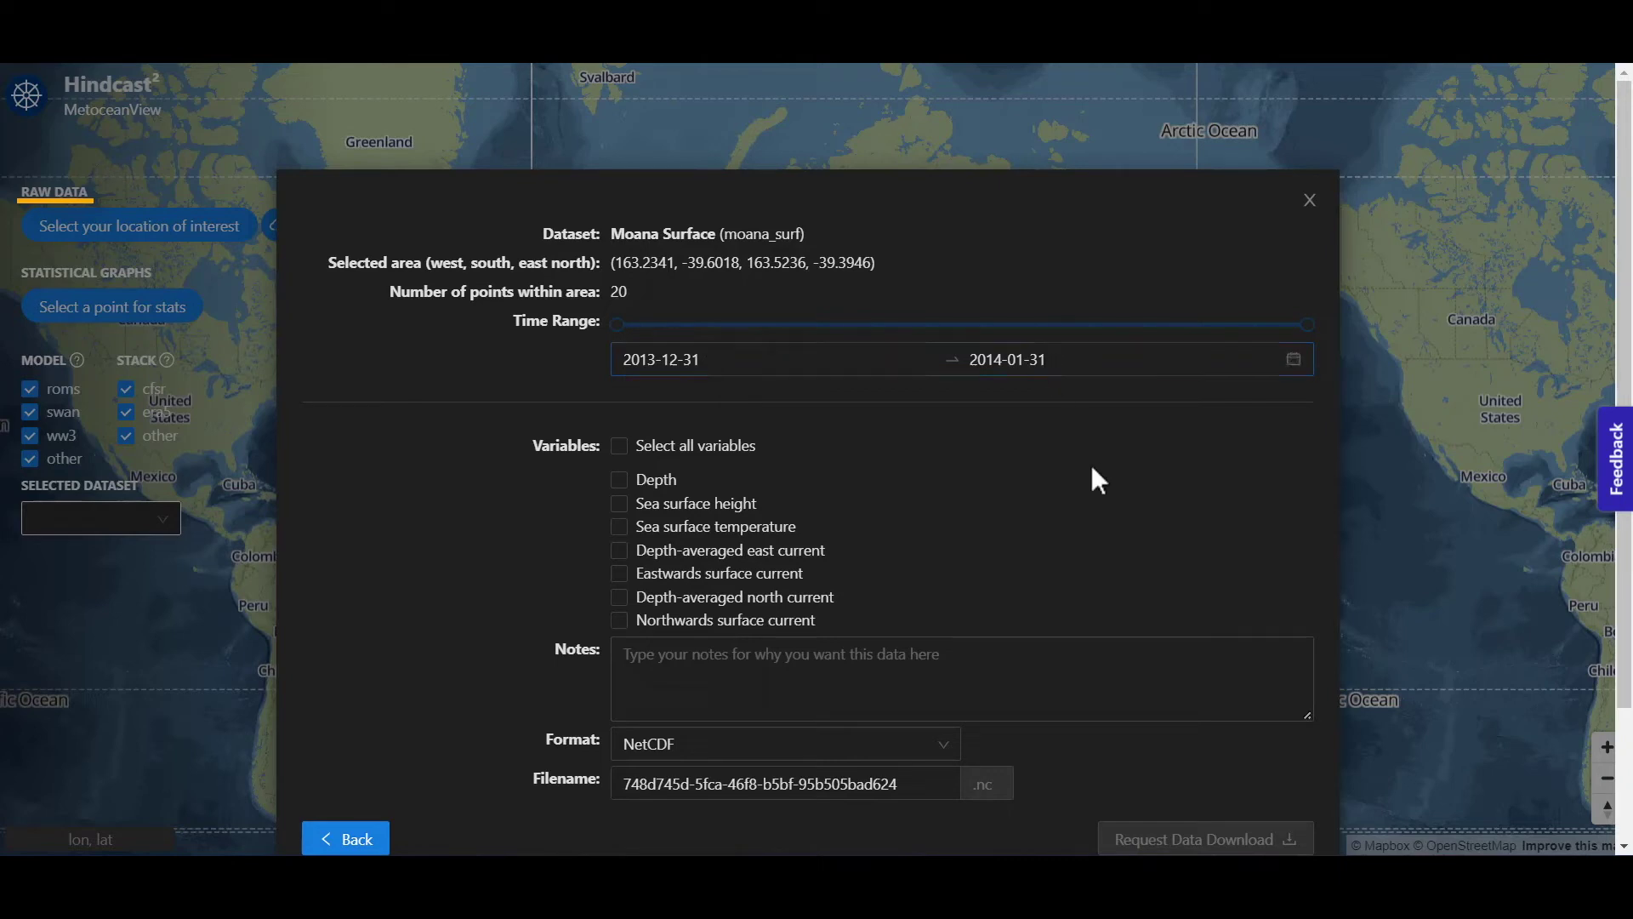
left_click(621, 451)
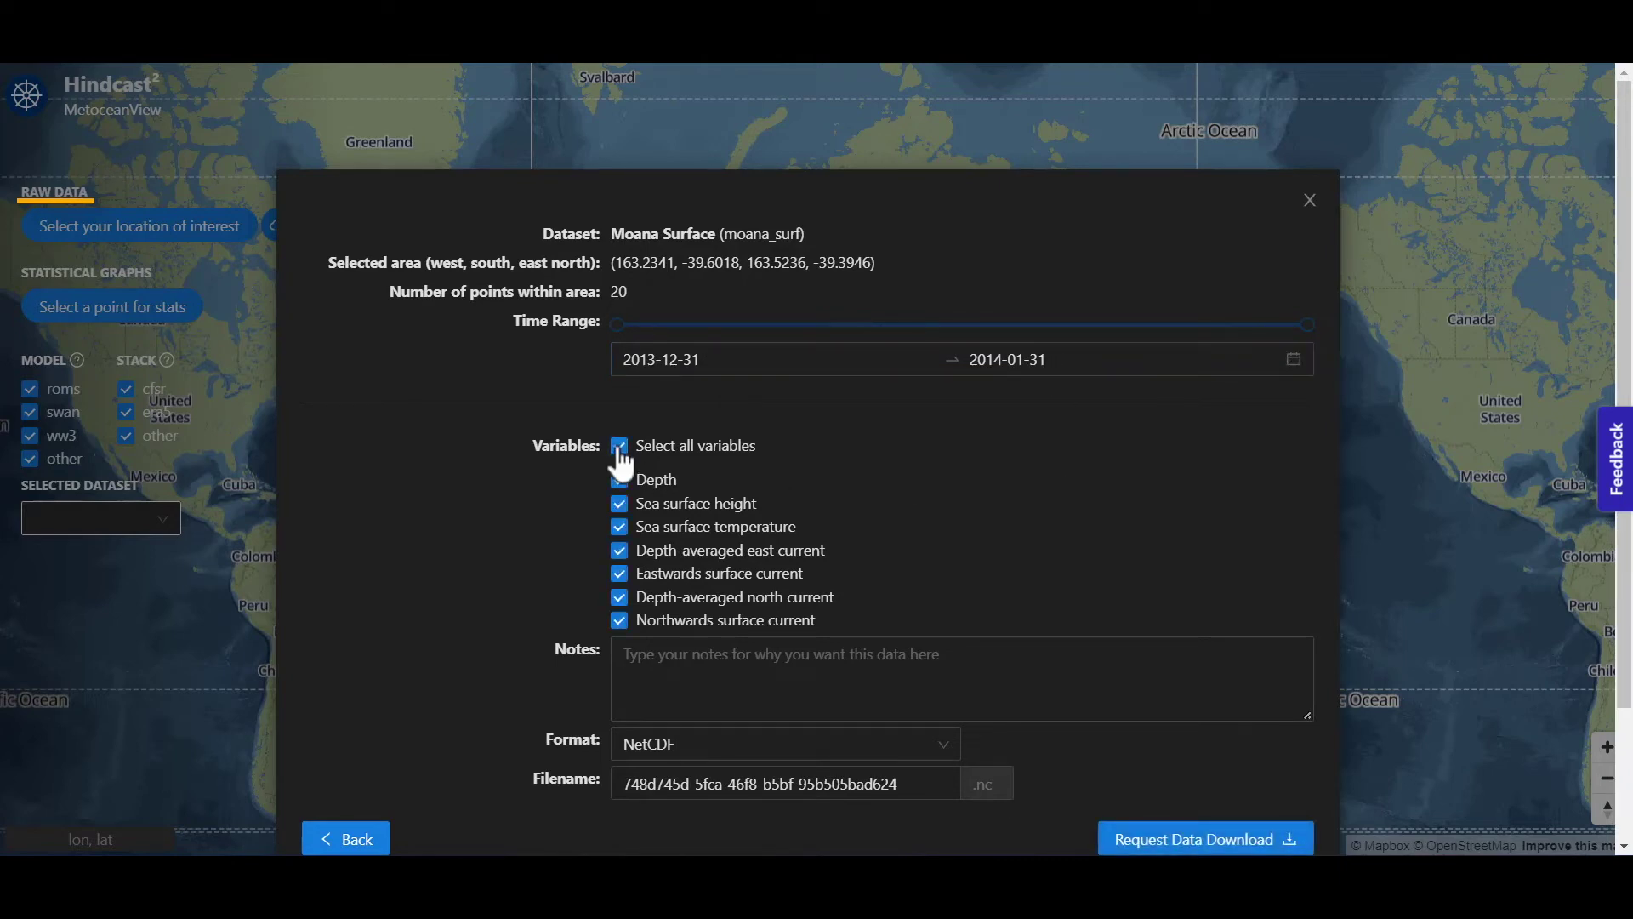
scroll(621, 463, "down", 2)
Add the note 'Project A', keep NetCDF format, and submit the download request.
left_click(648, 538)
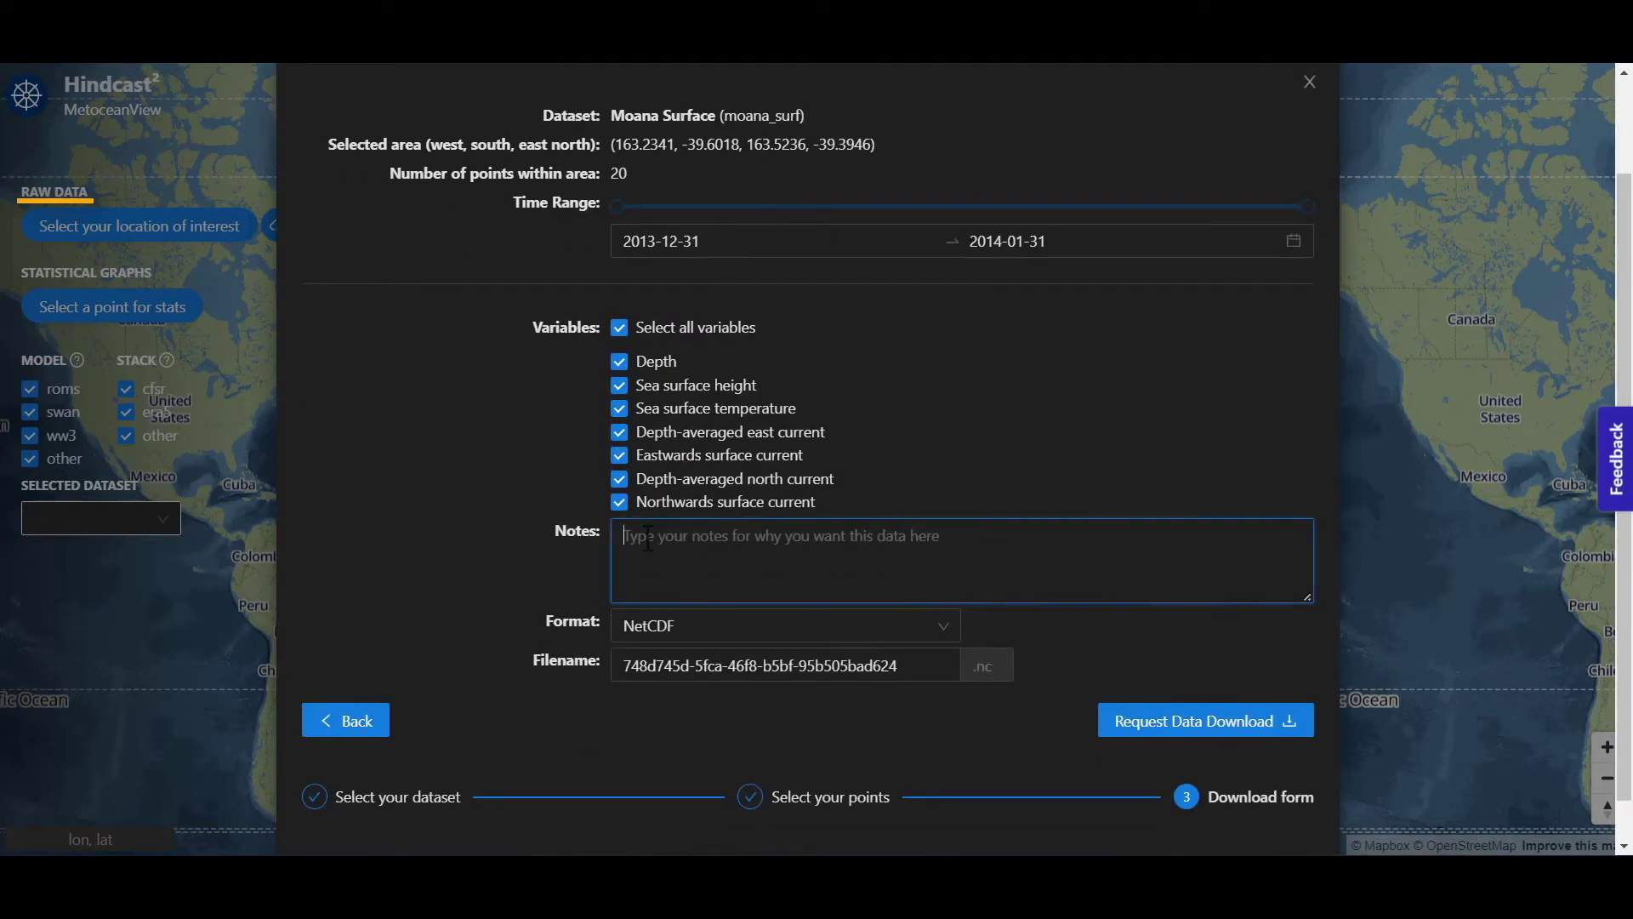
type("Pr")
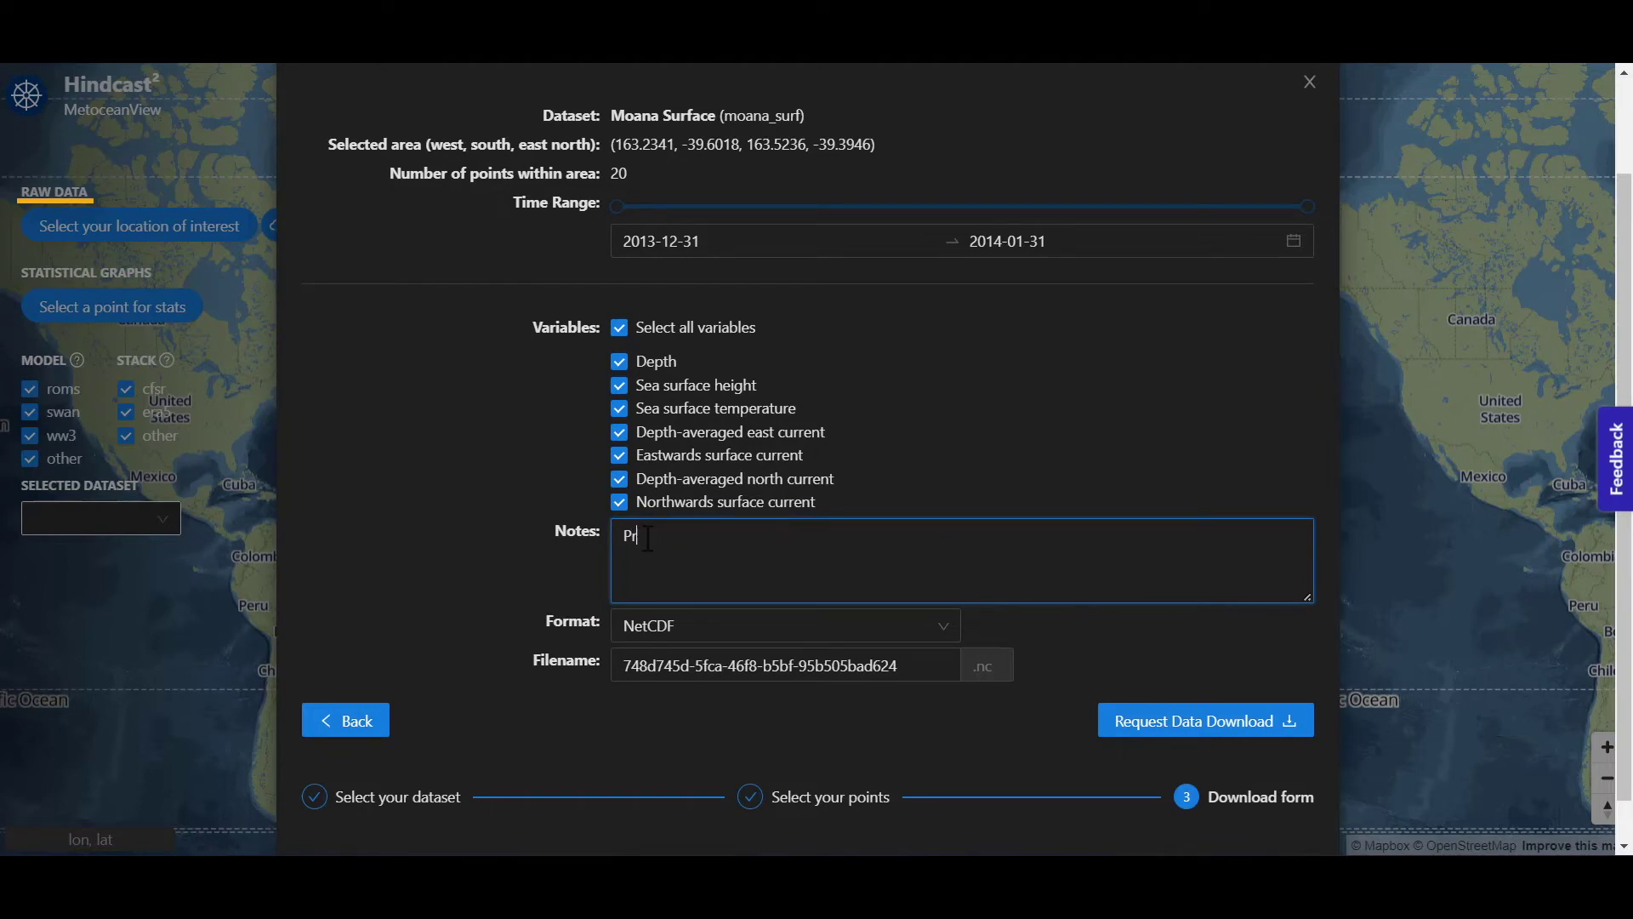
type("oject A")
left_click(914, 635)
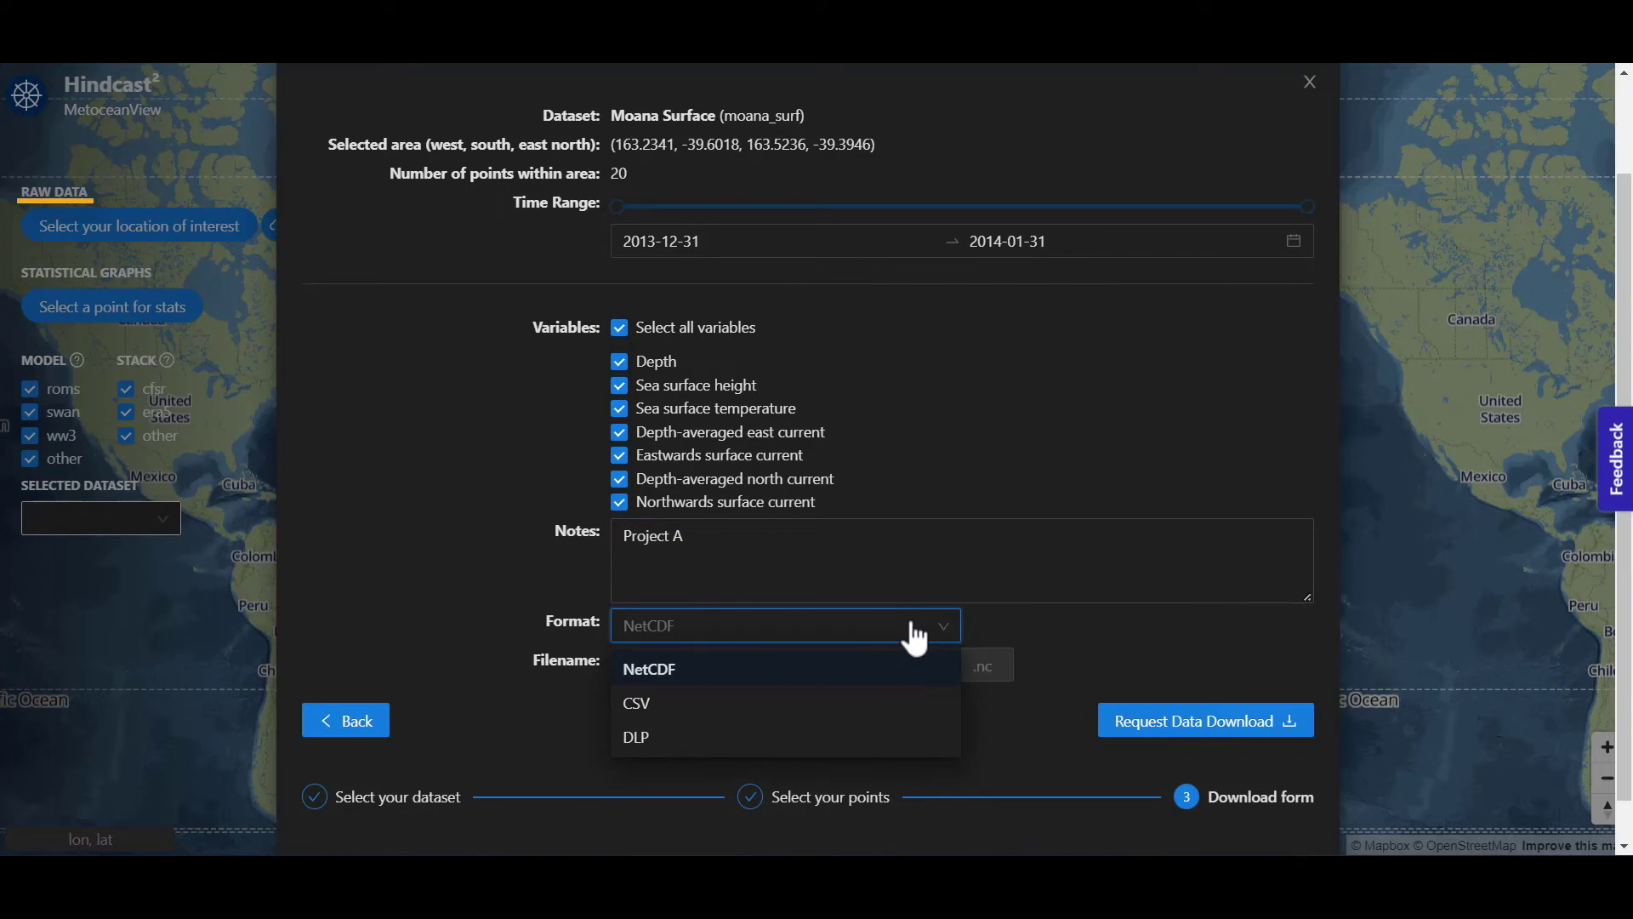
left_click(910, 636)
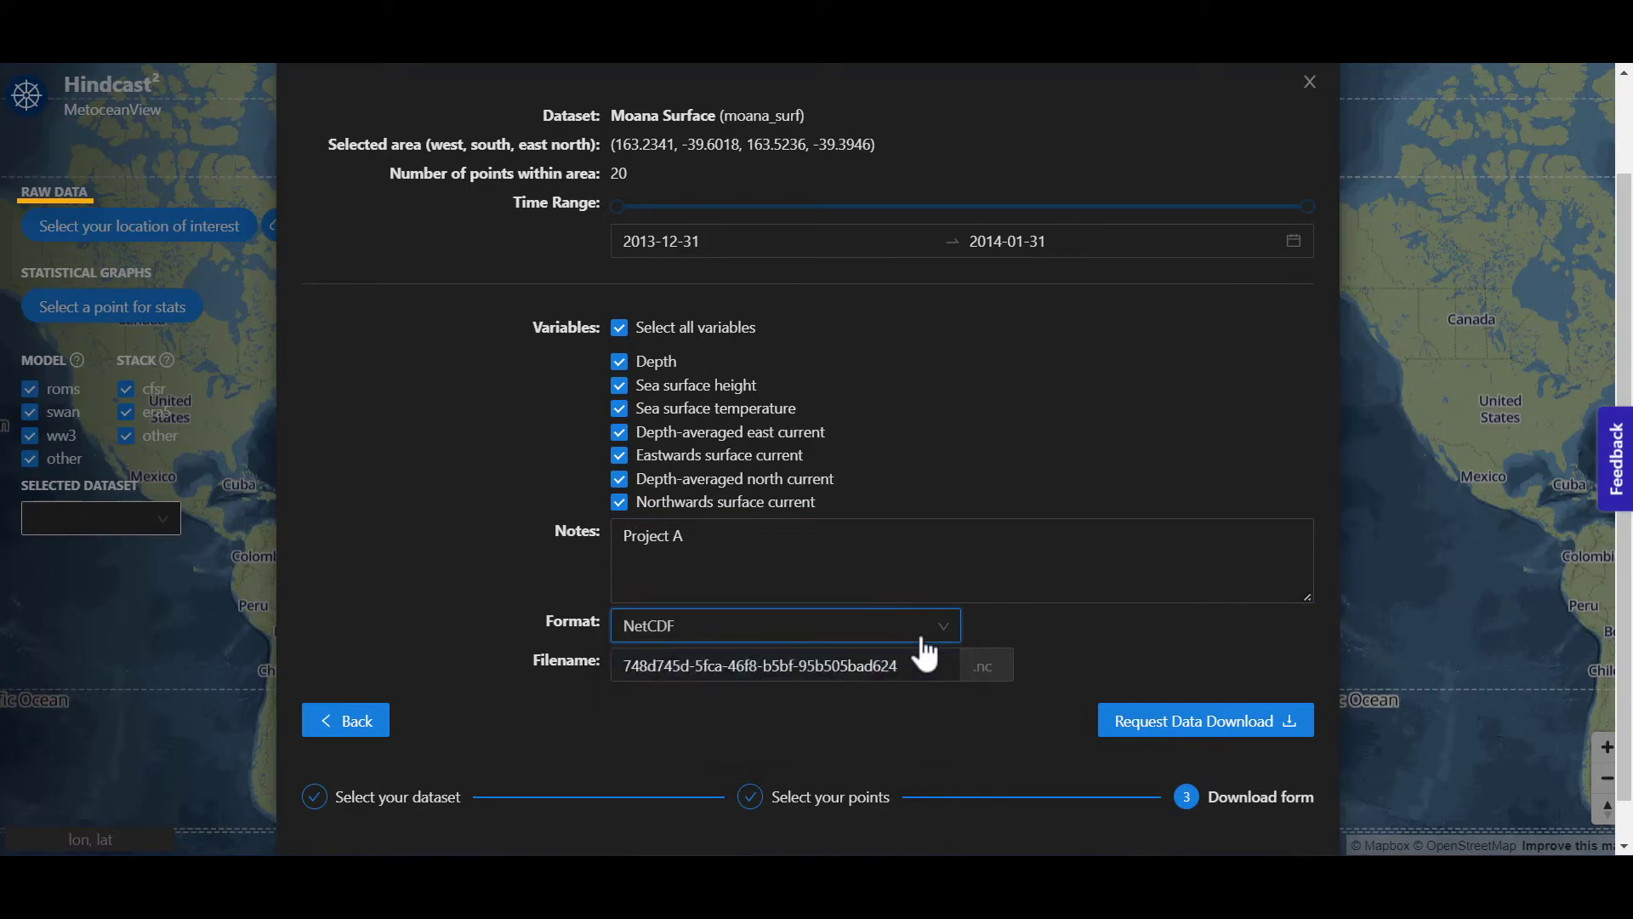
left_click(1221, 736)
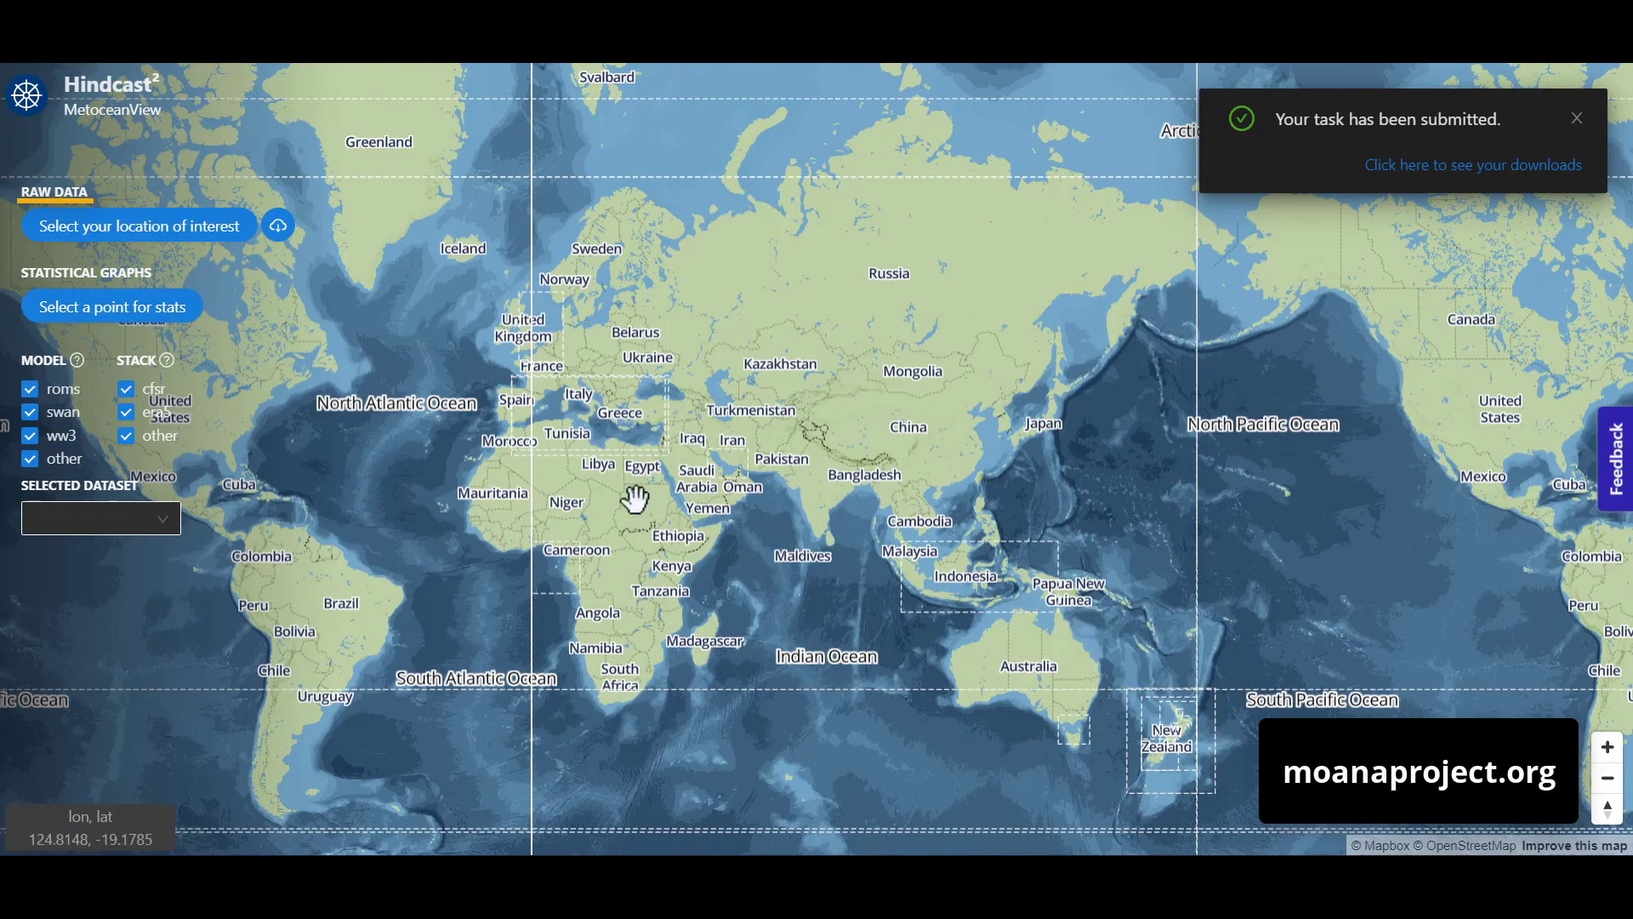
left_click(284, 234)
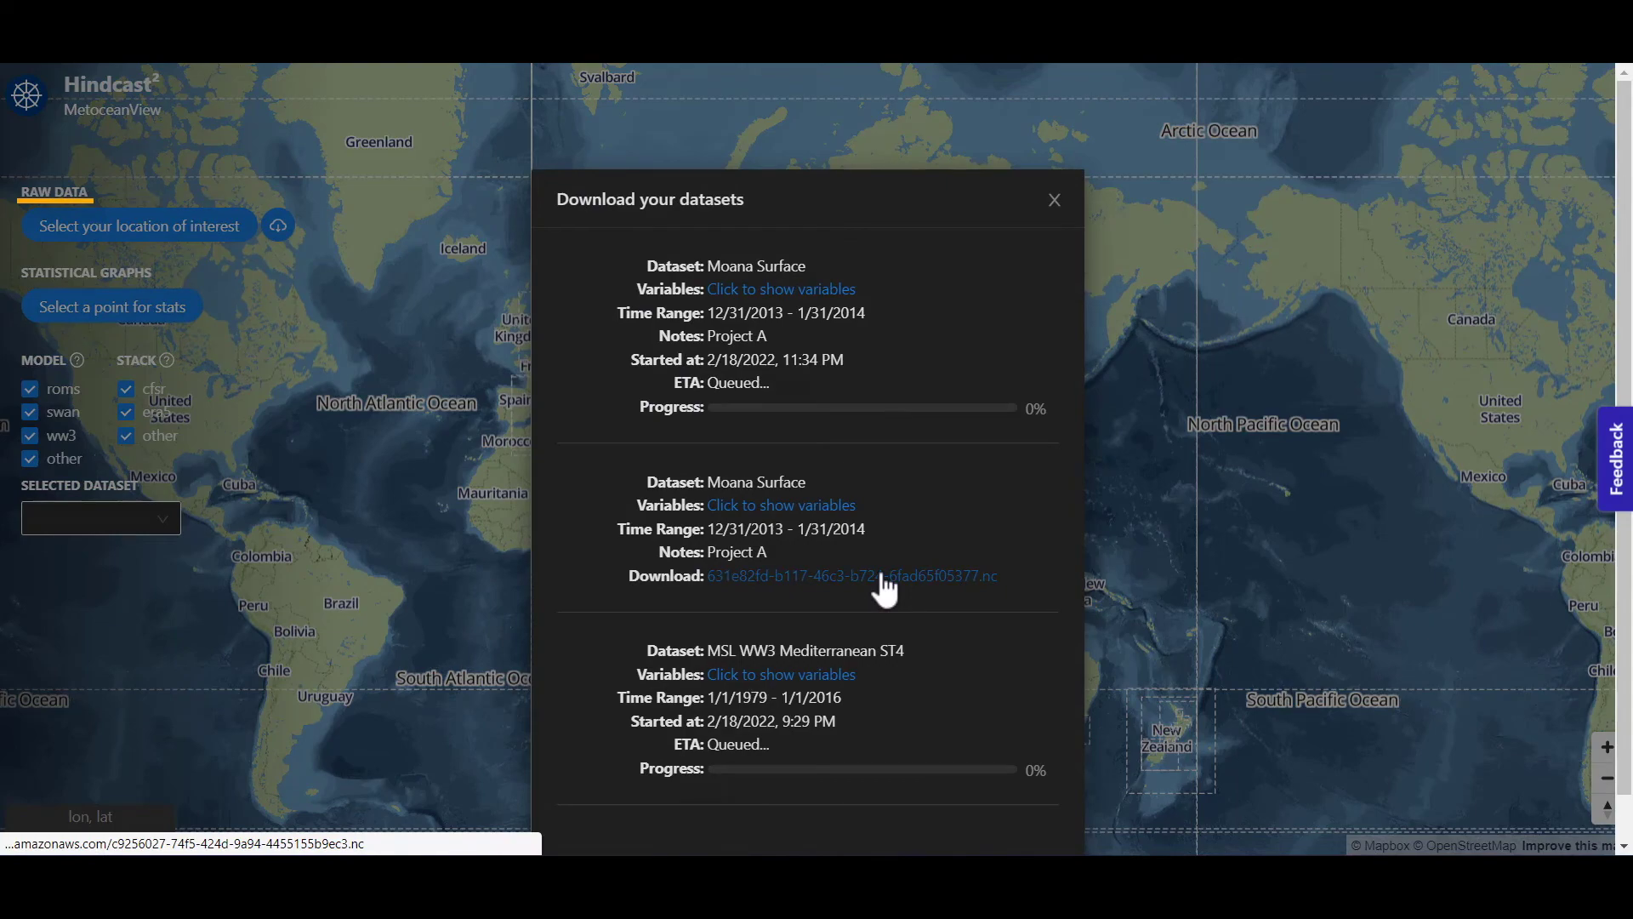
left_click(1055, 200)
left_click_drag(390, 347, 479, 280)
Pick a North Atlantic location with Spectra MSL WW3 Global ST4 and grid point (318.0000, 24.50000).
left_click(195, 237)
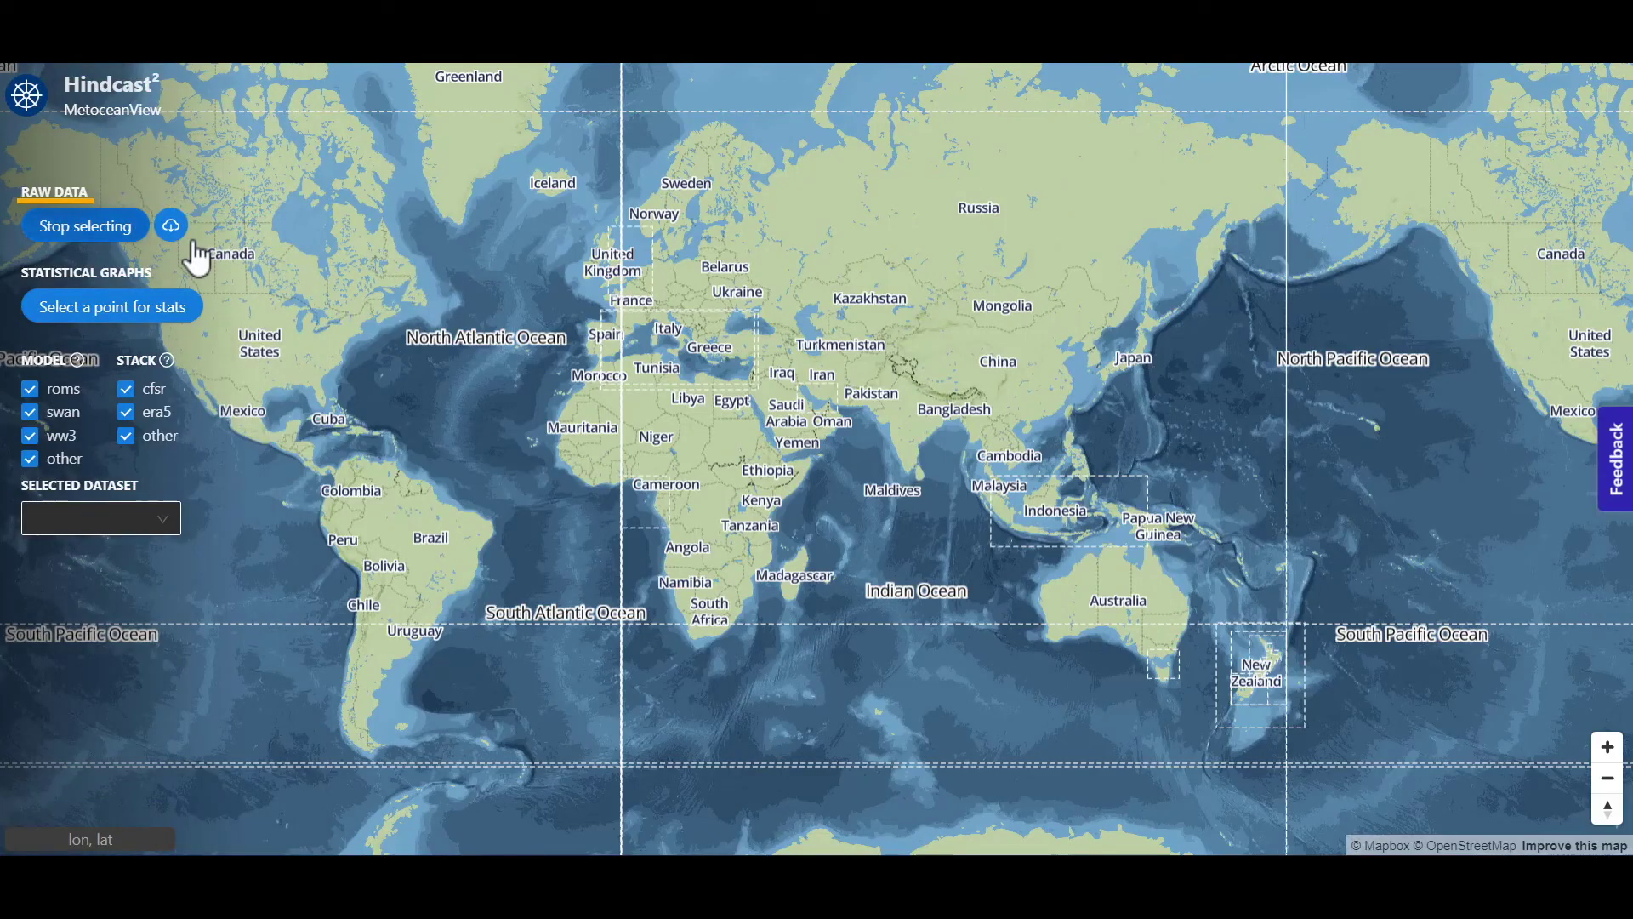
left_click(466, 411)
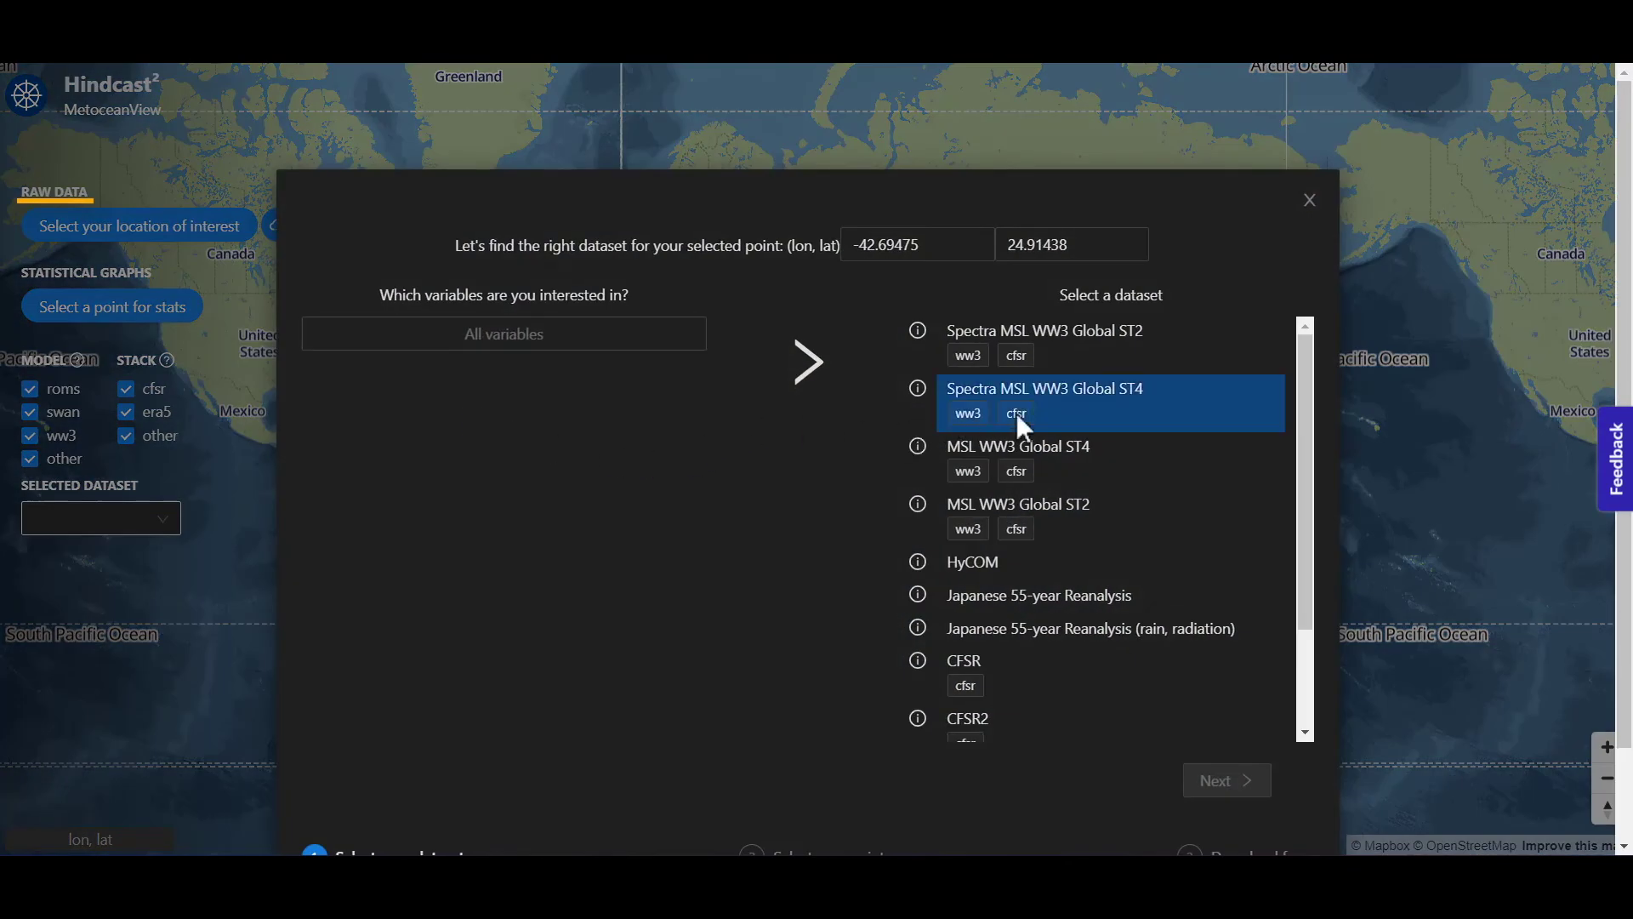
left_click(1057, 430)
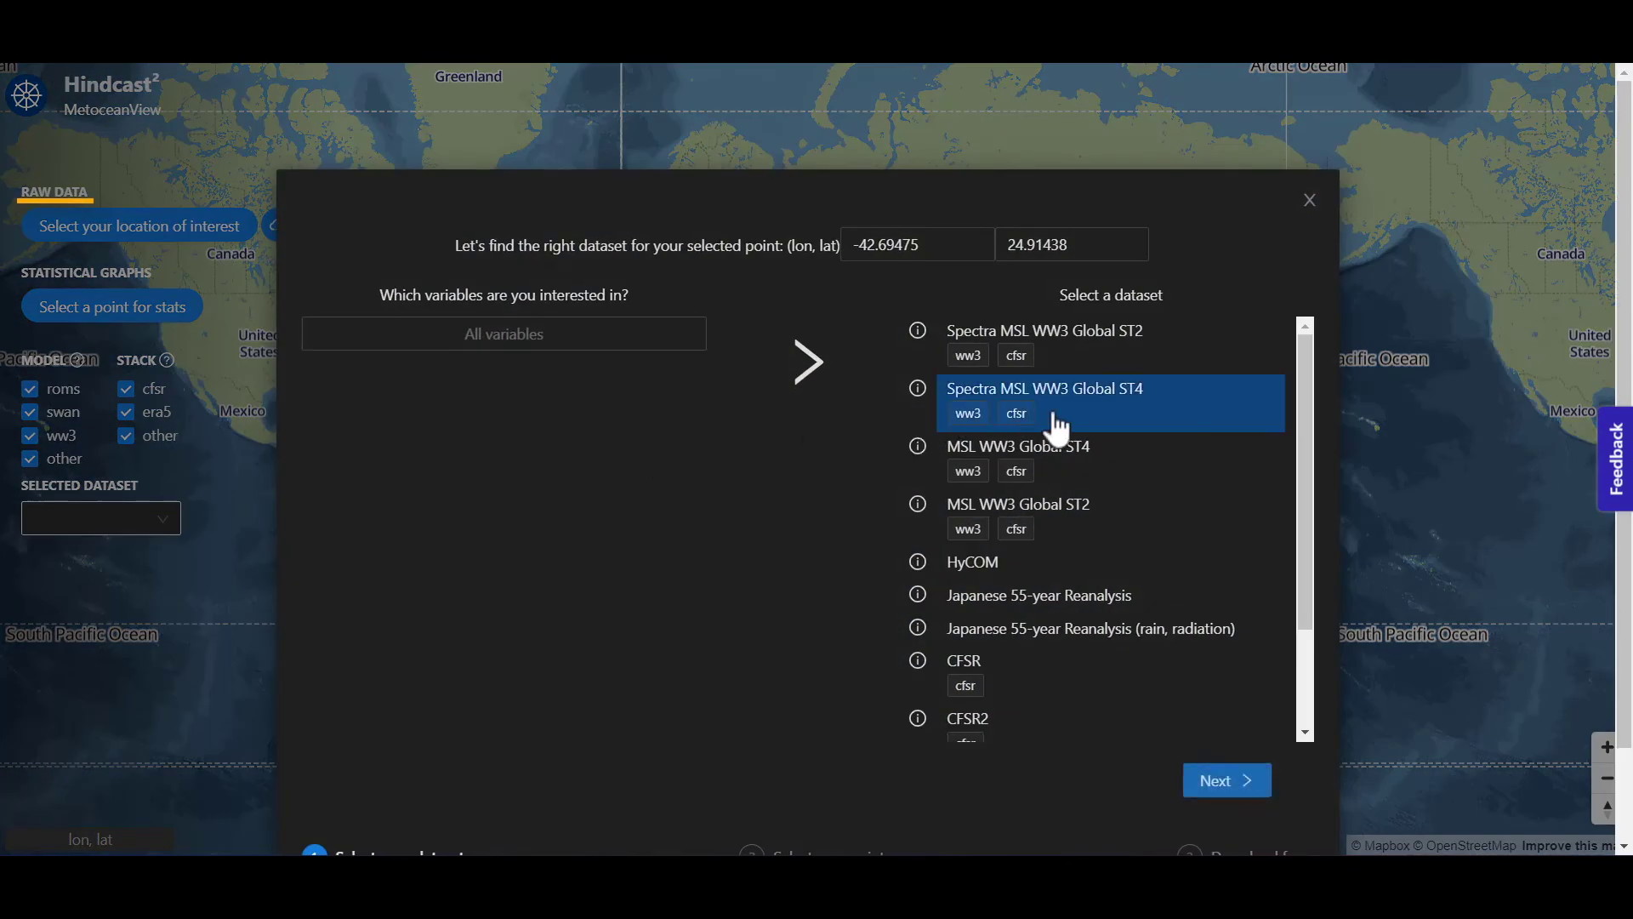
left_click(1214, 782)
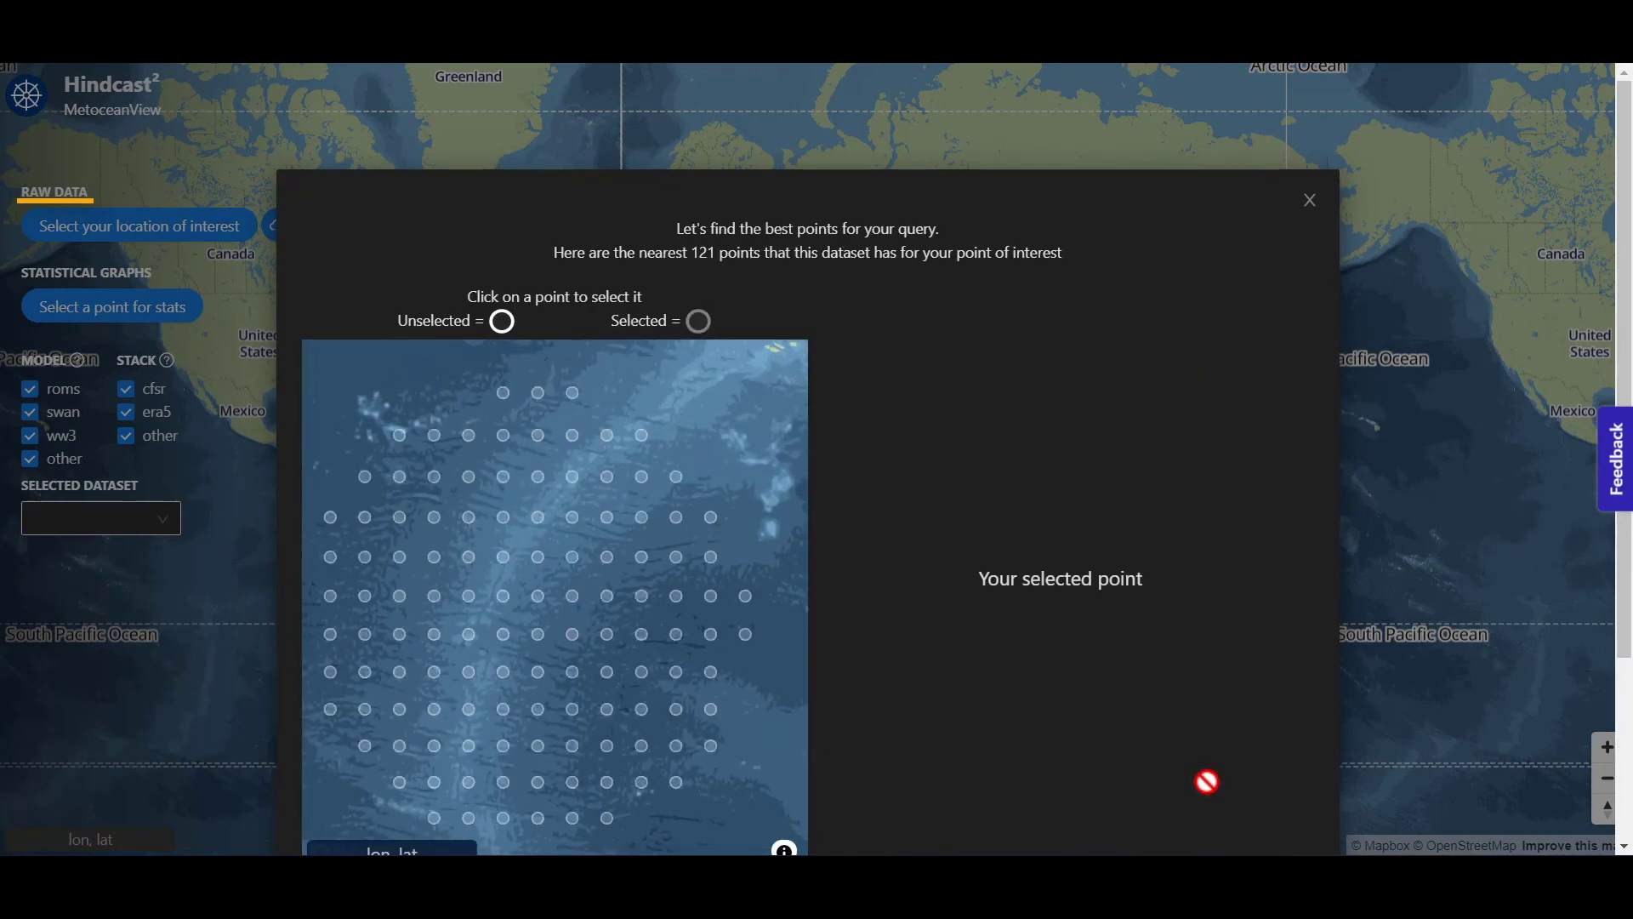
left_click(538, 637)
scroll(1034, 713, "down", 3)
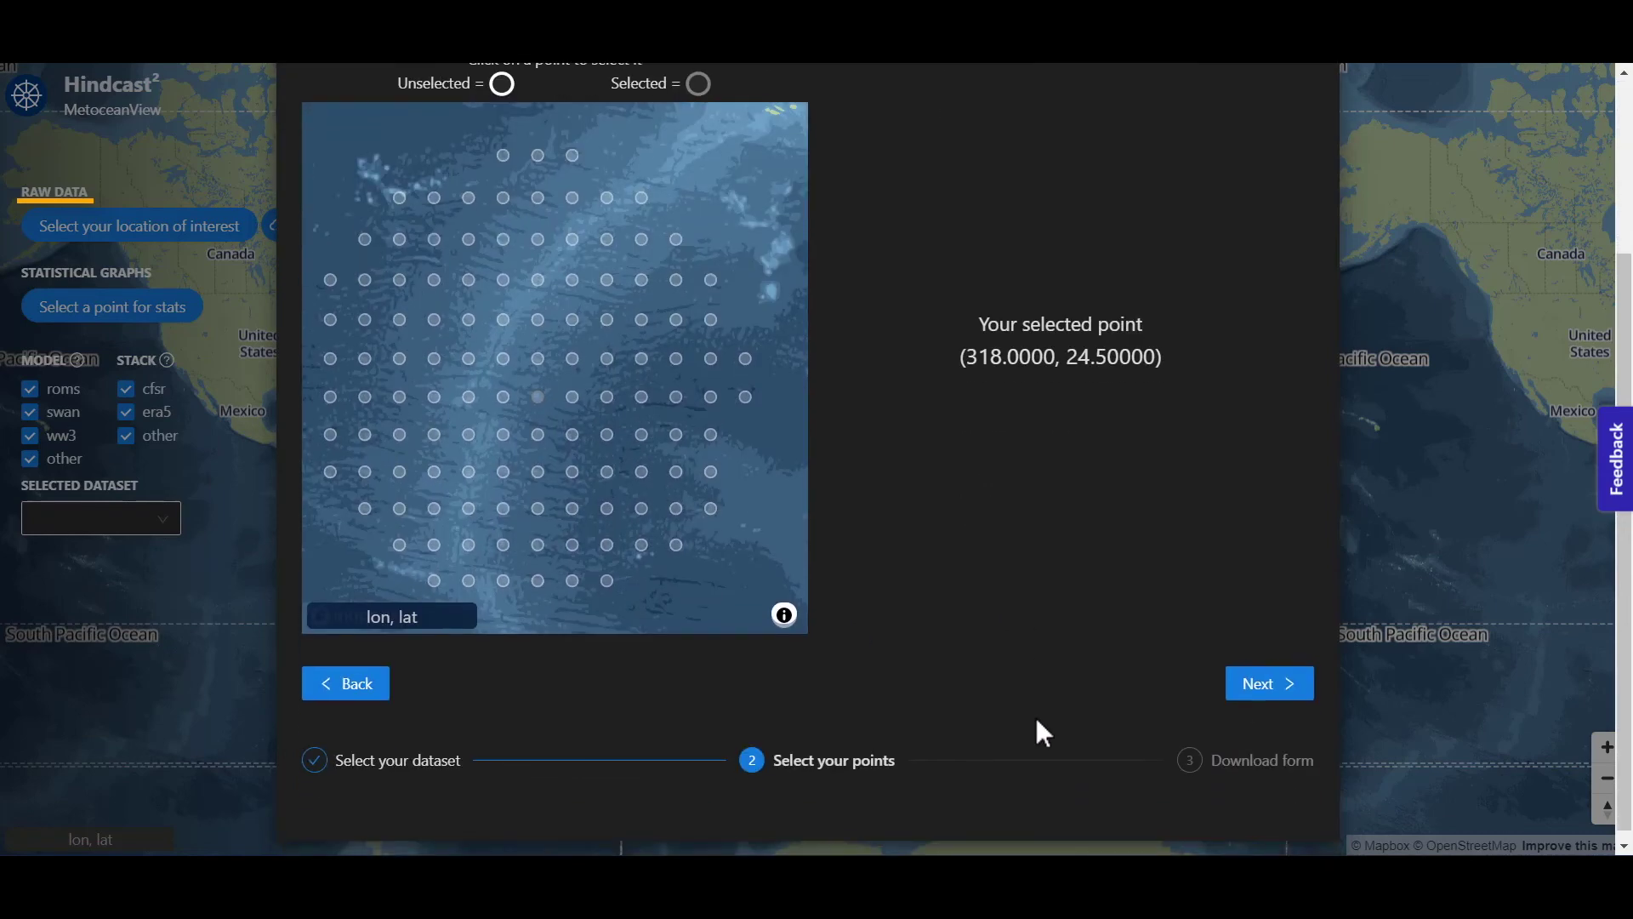
Set the request's time range to 1990-01-01 through 2010-10-01.
left_click(1236, 696)
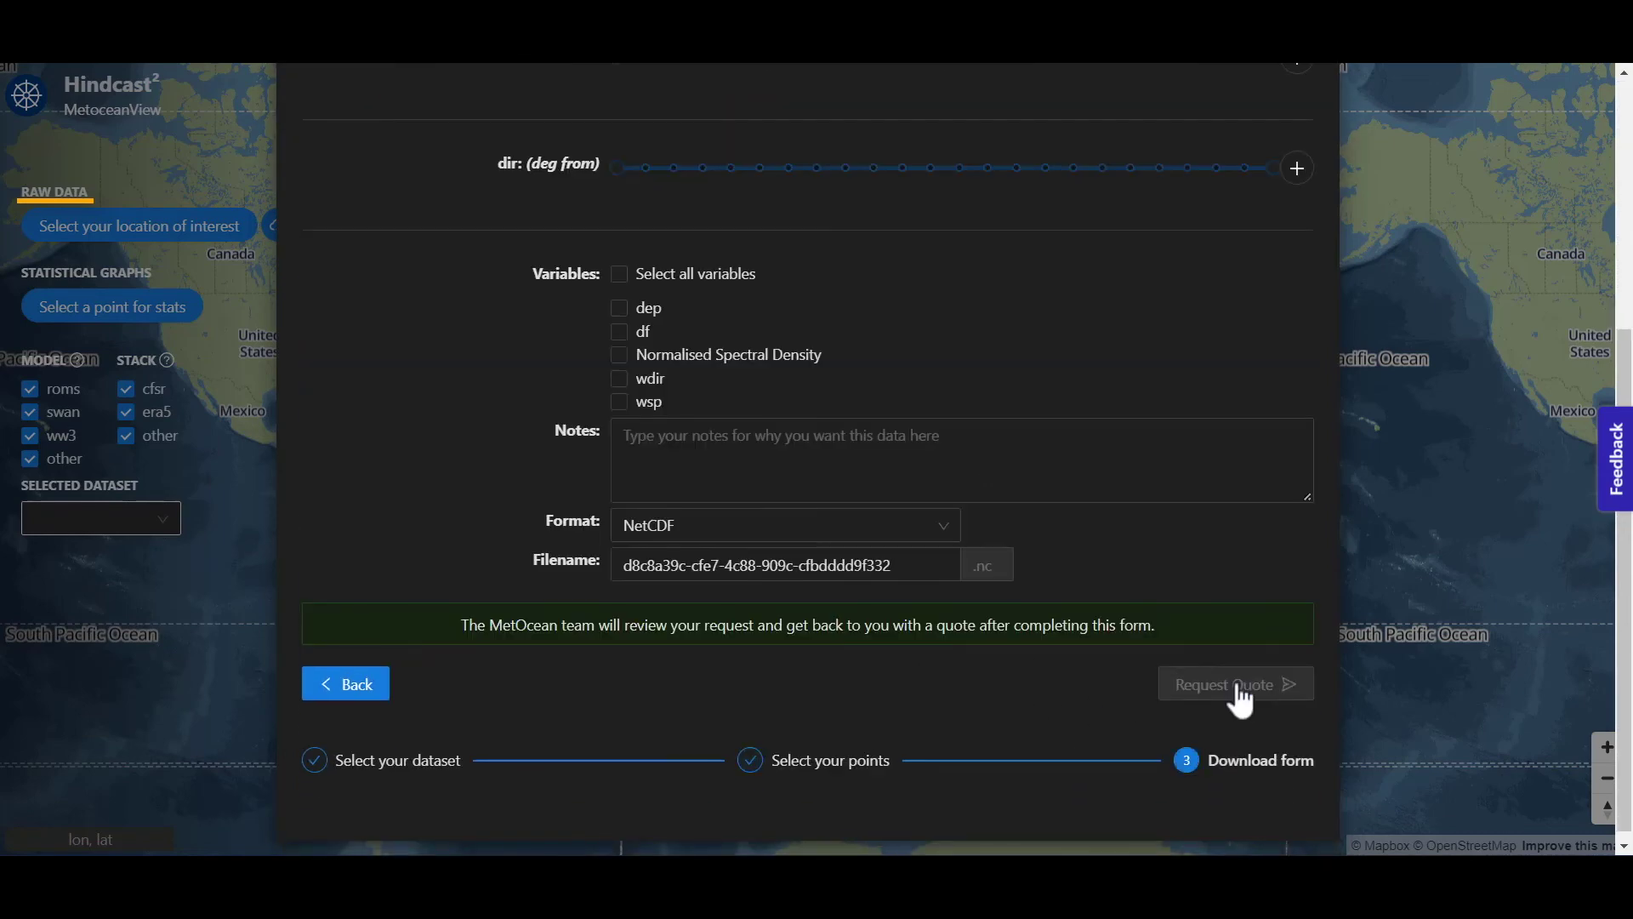
scroll(1238, 689, "up", 5)
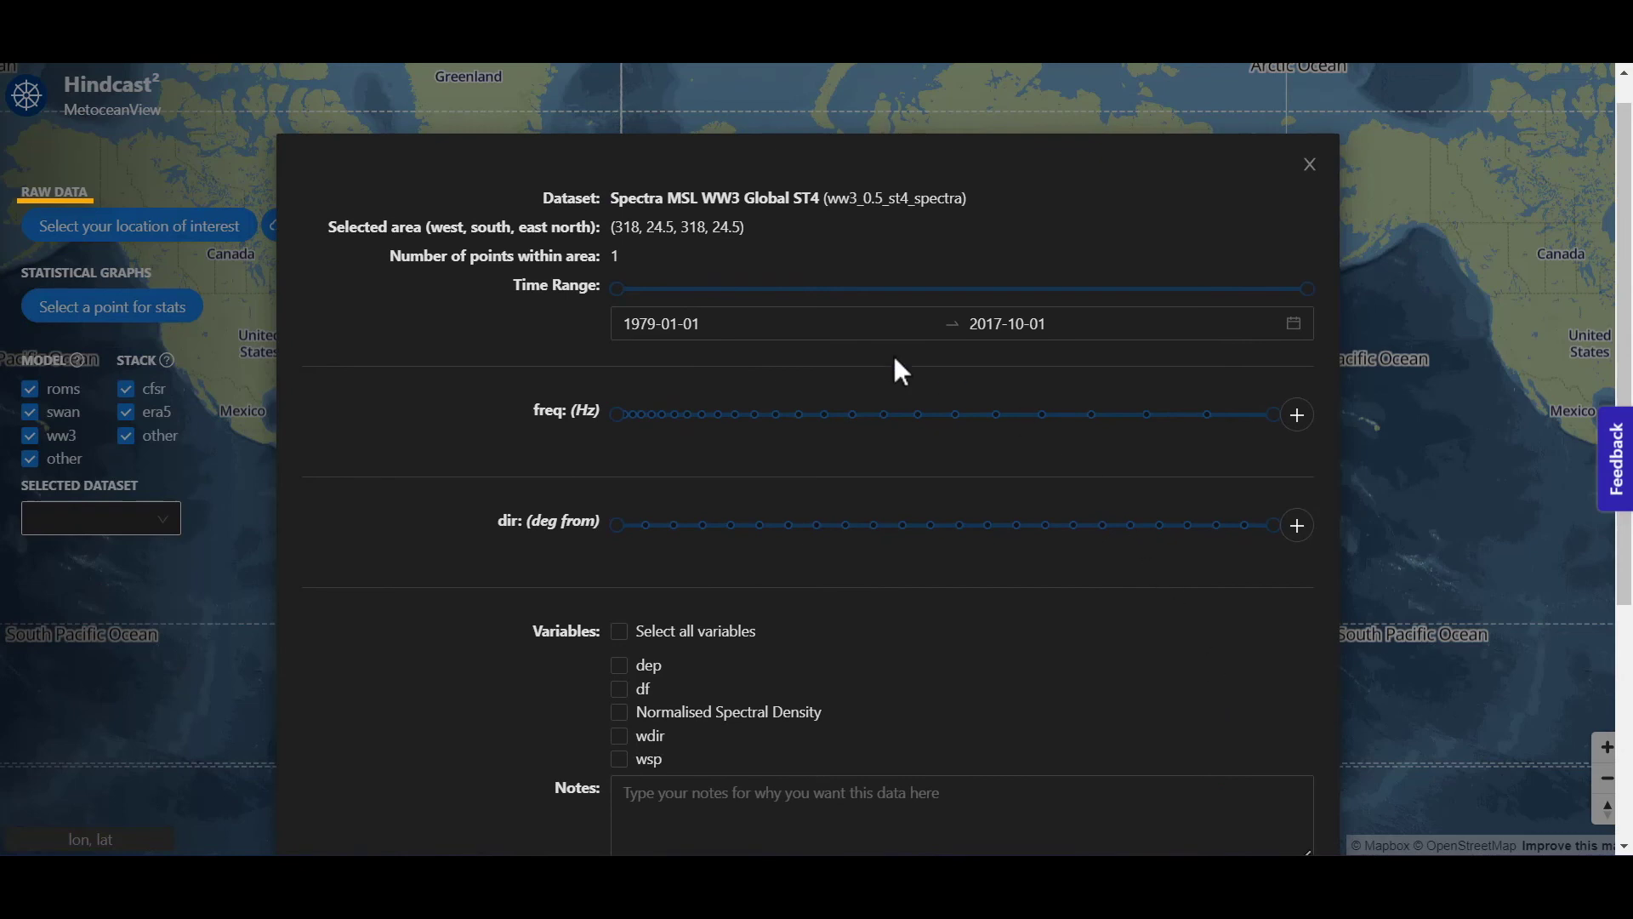
left_click(657, 324)
type("90")
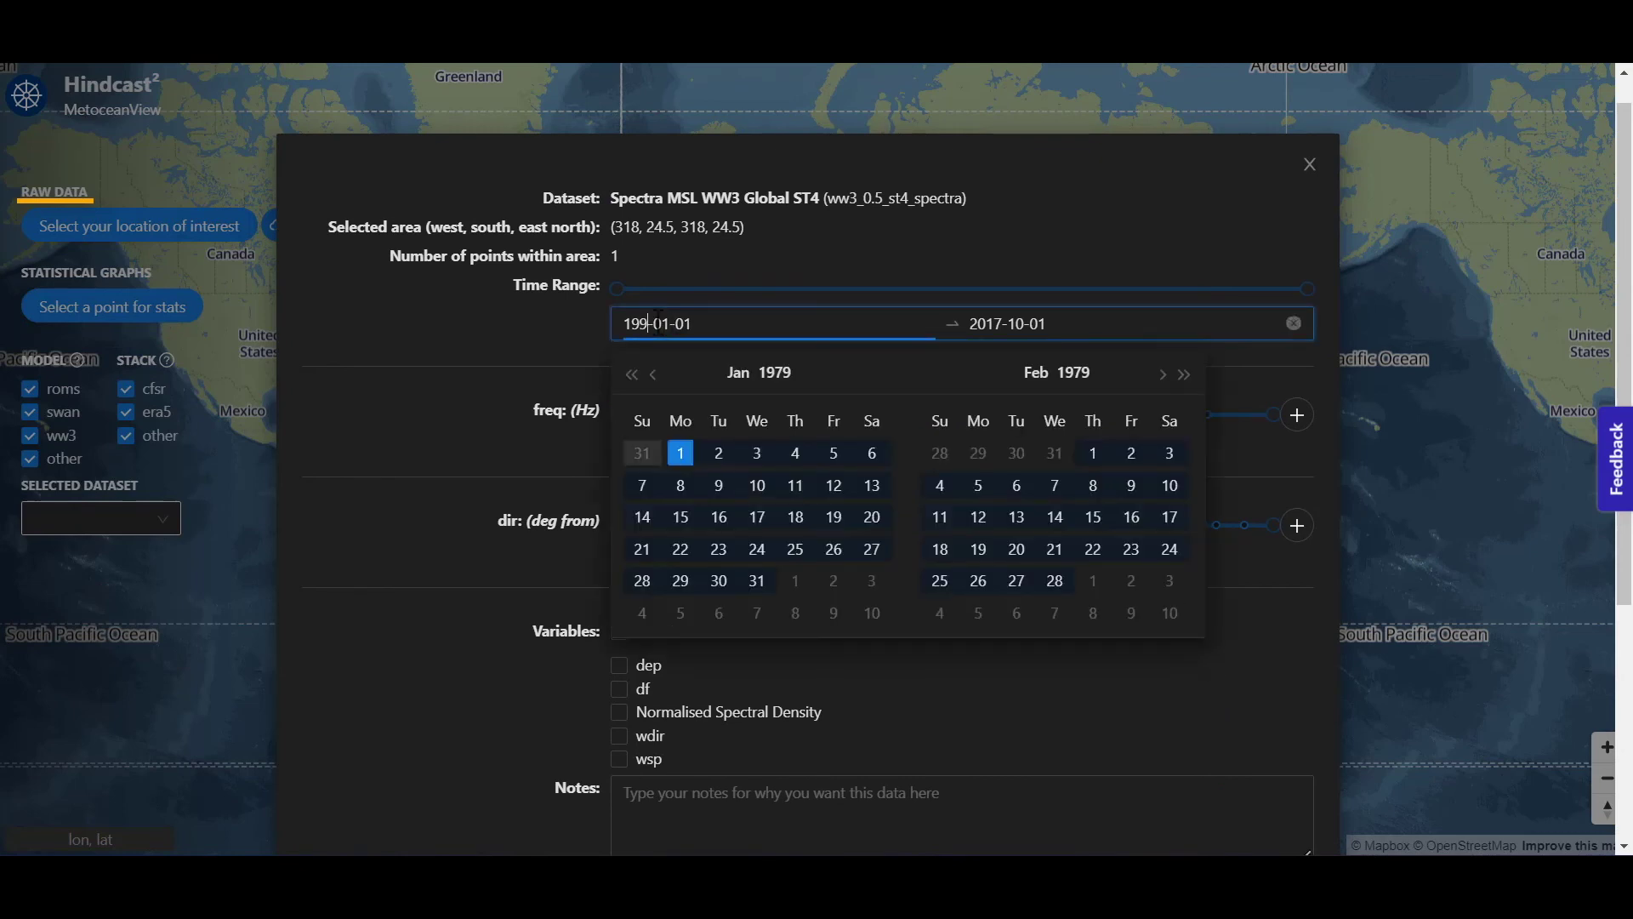
left_click(999, 323)
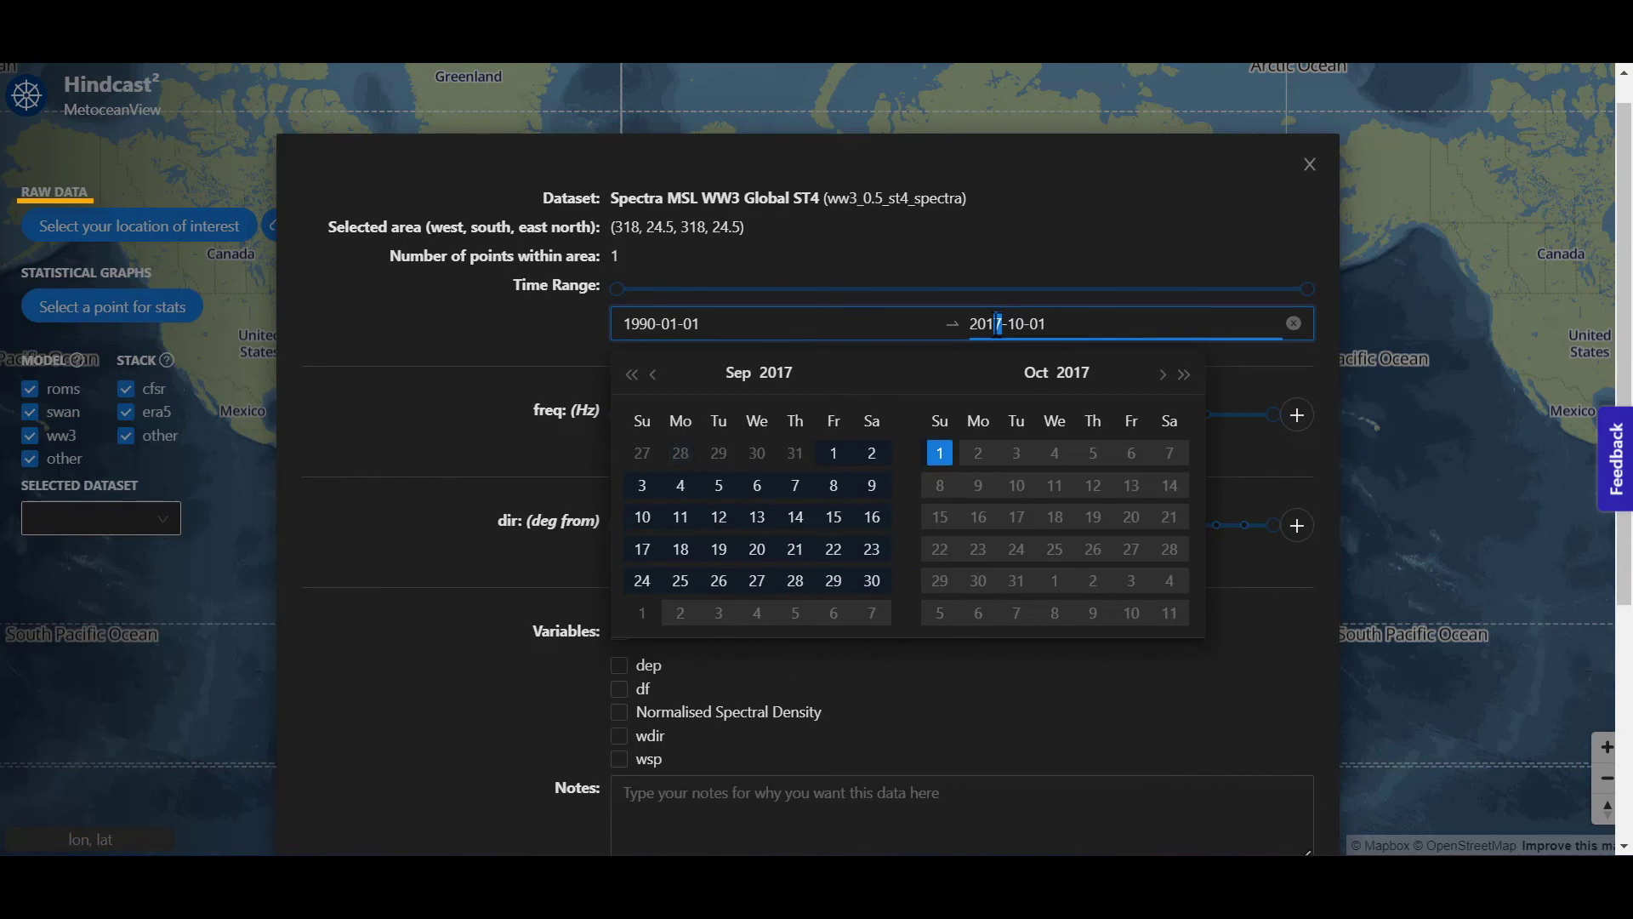
type("0")
left_click(1001, 272)
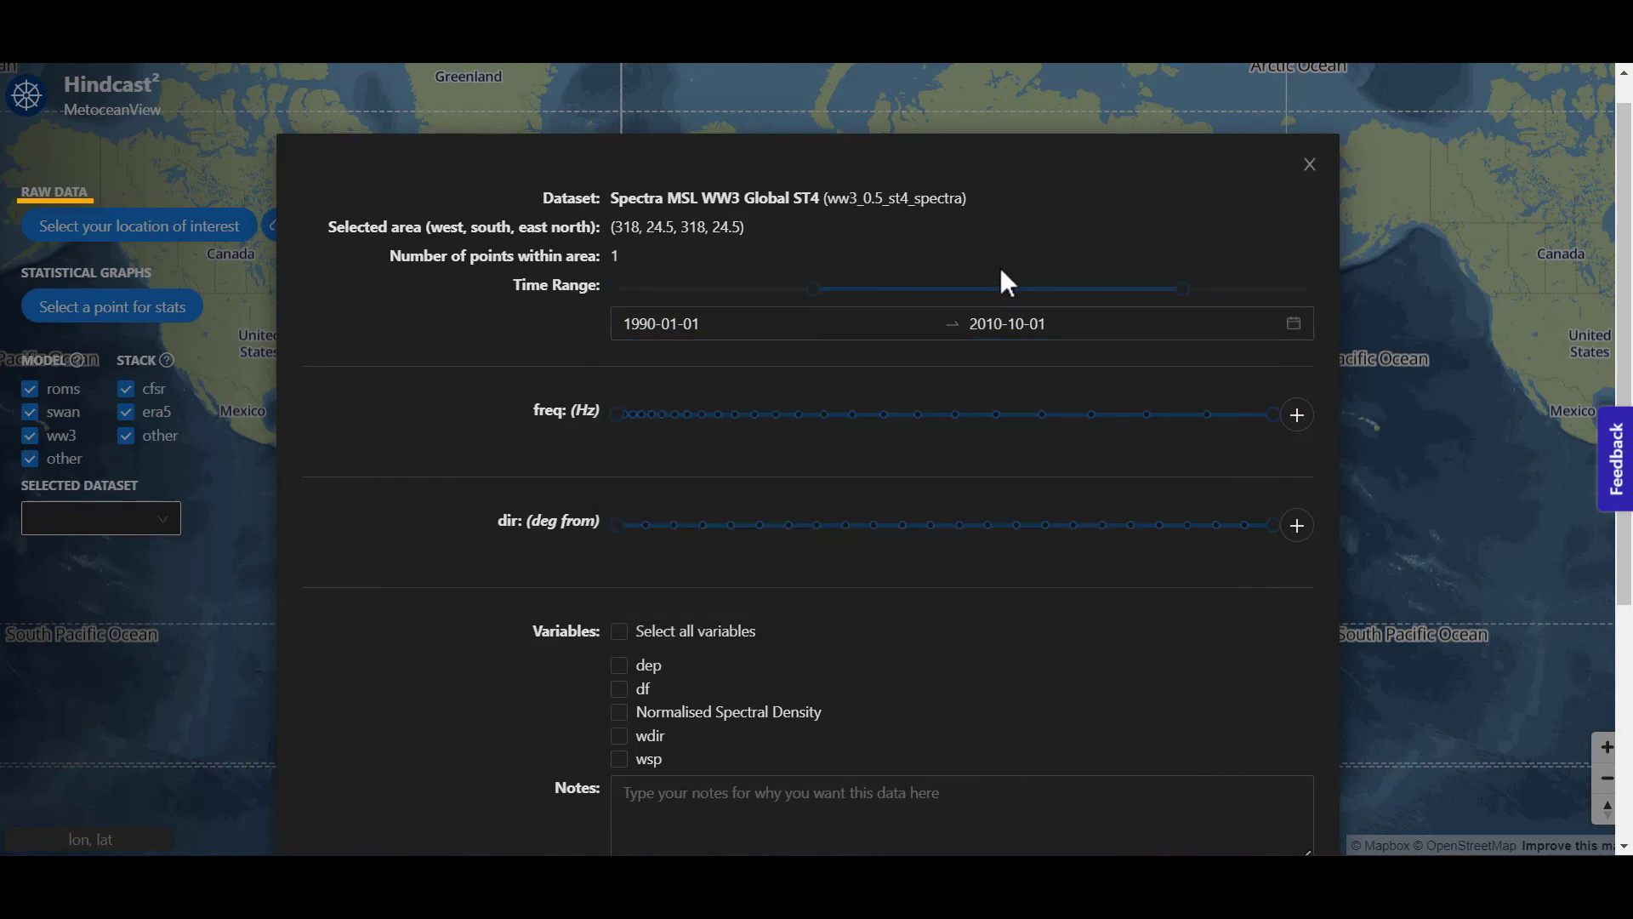
Include all spectral variables and submit the quote request.
scroll(1001, 271, "down", 3)
left_click(621, 395)
scroll(1216, 672, "down", 2)
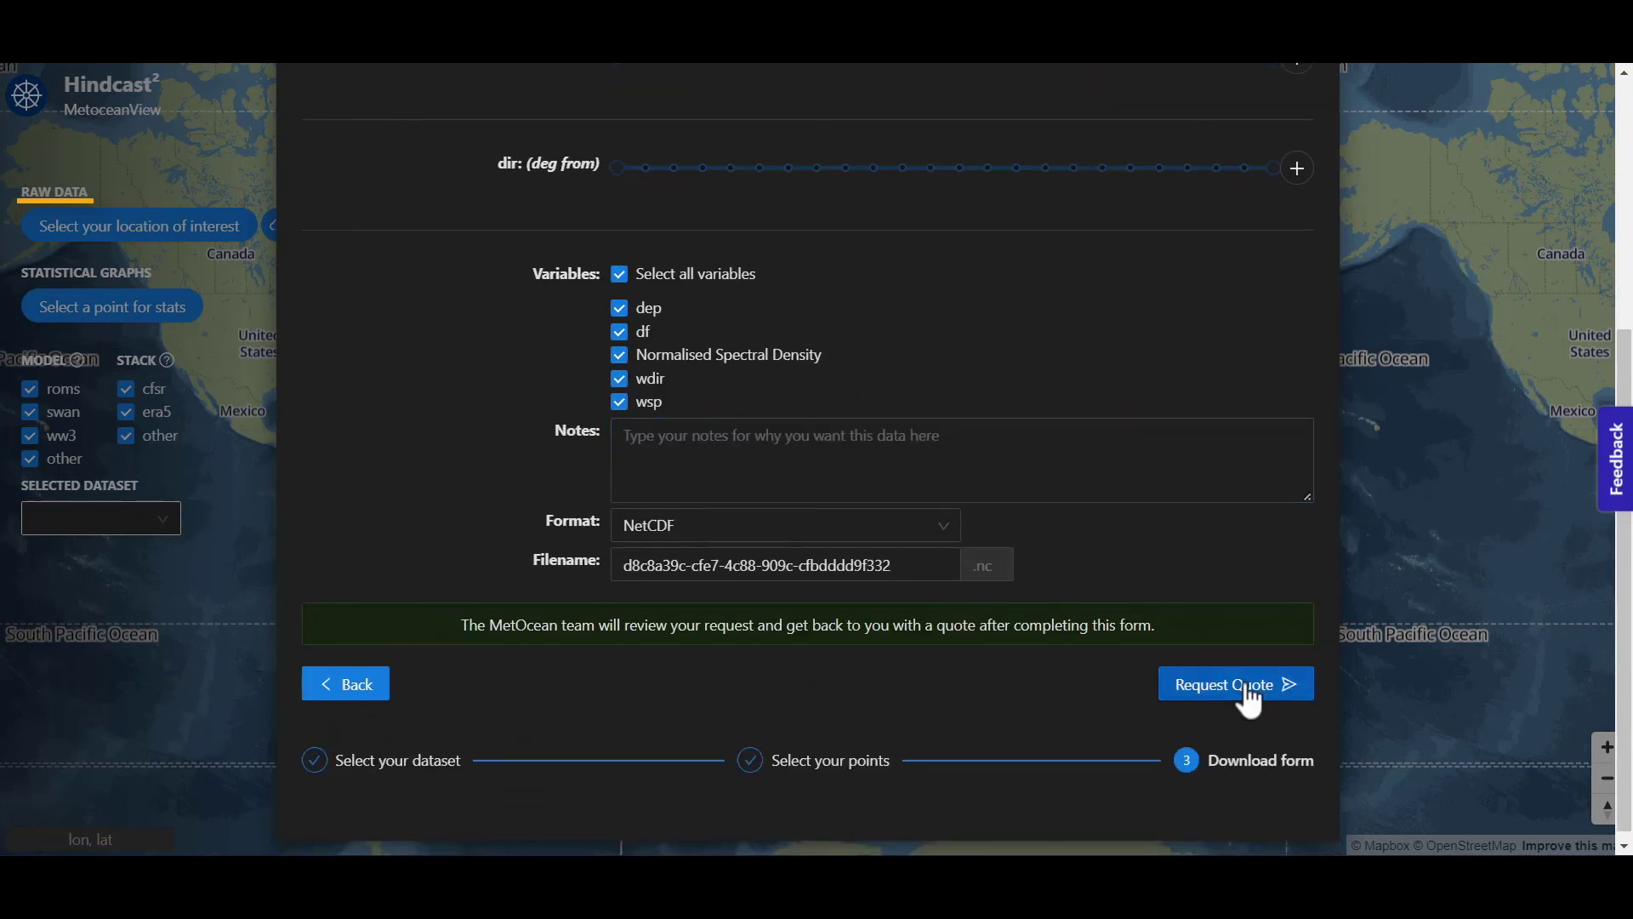
left_click(1237, 686)
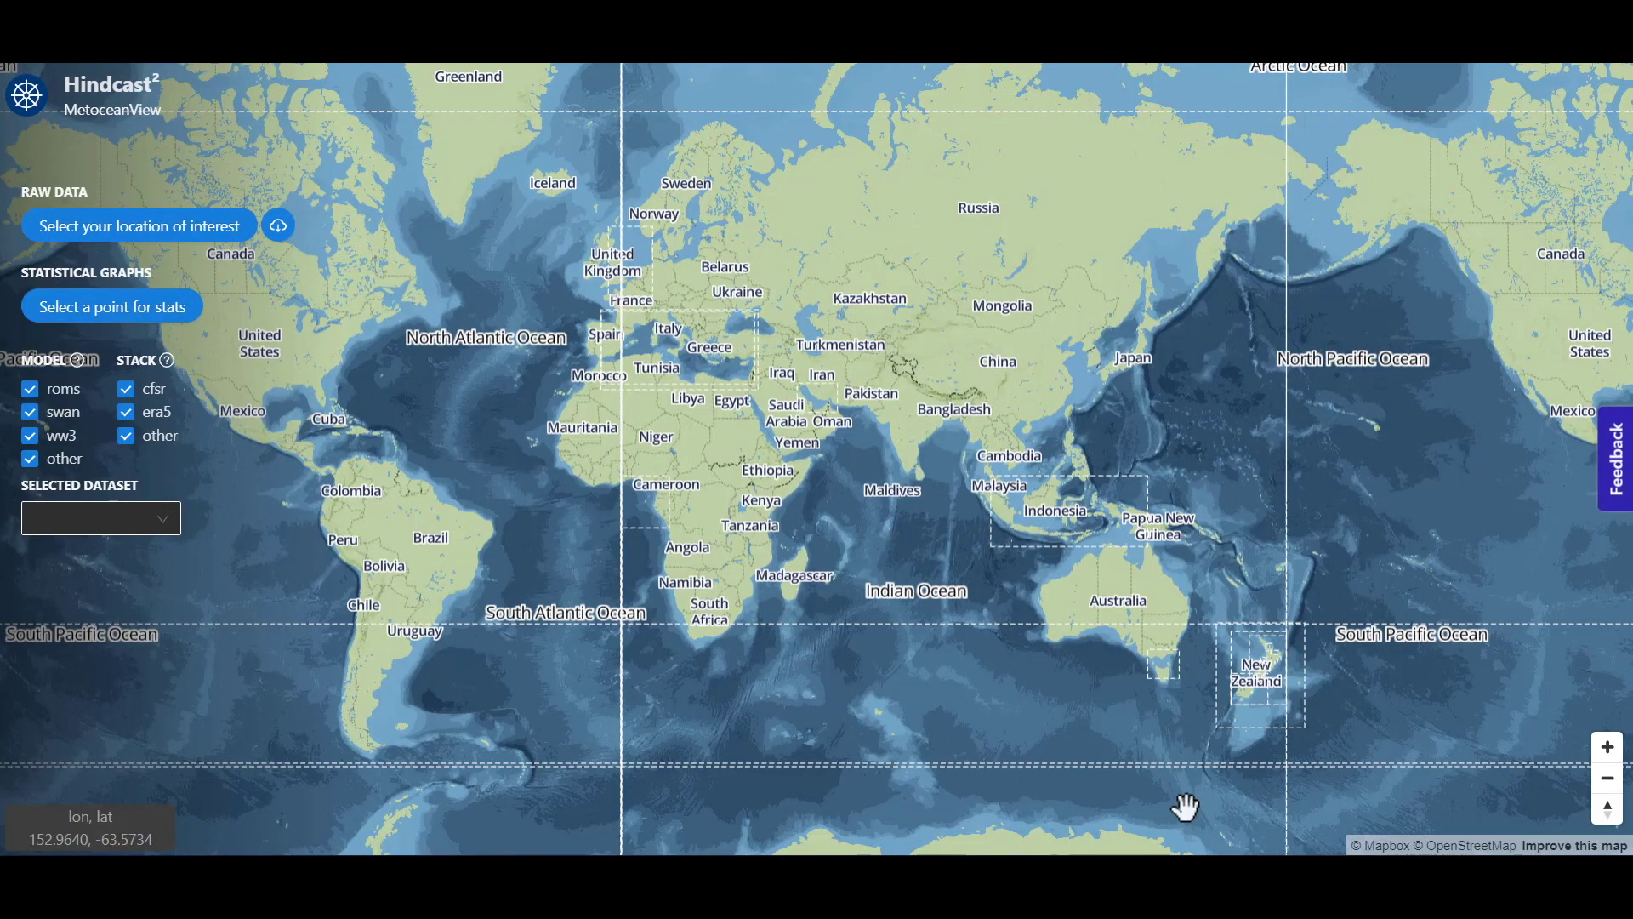